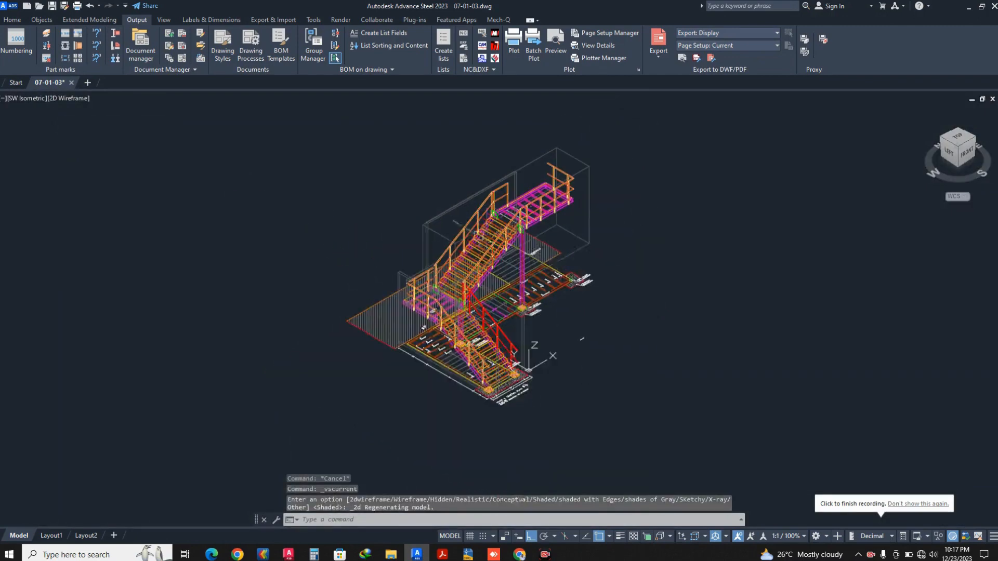
Reset the UCS of the staircase model to World
key("Escape")
key("Escape")
key("Escape")
type("U")
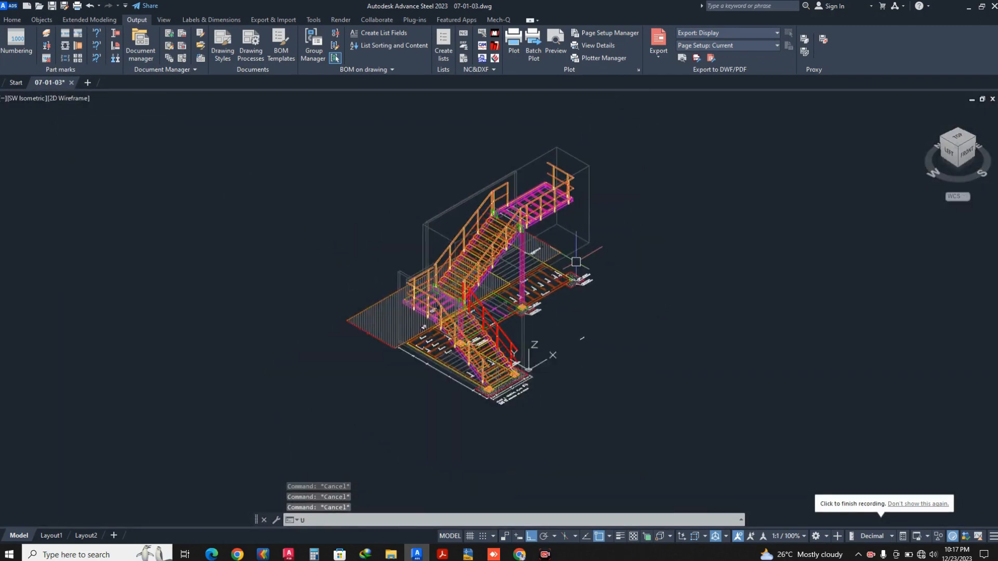
type("CS")
key("Return")
key("Return")
key("Escape")
key("Escape")
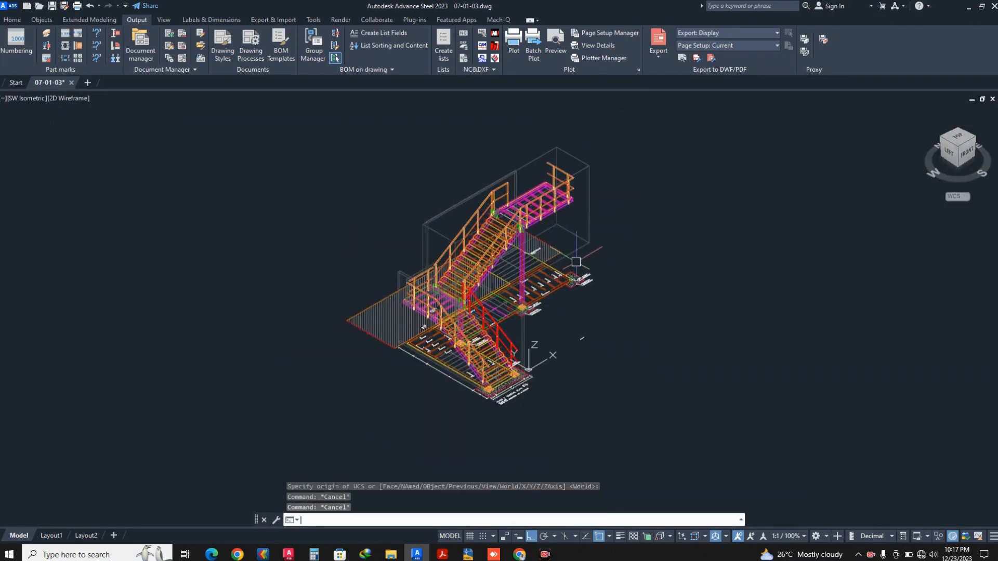
Switch the model to the Top view and rotate it so that north points up
left_click(960, 144)
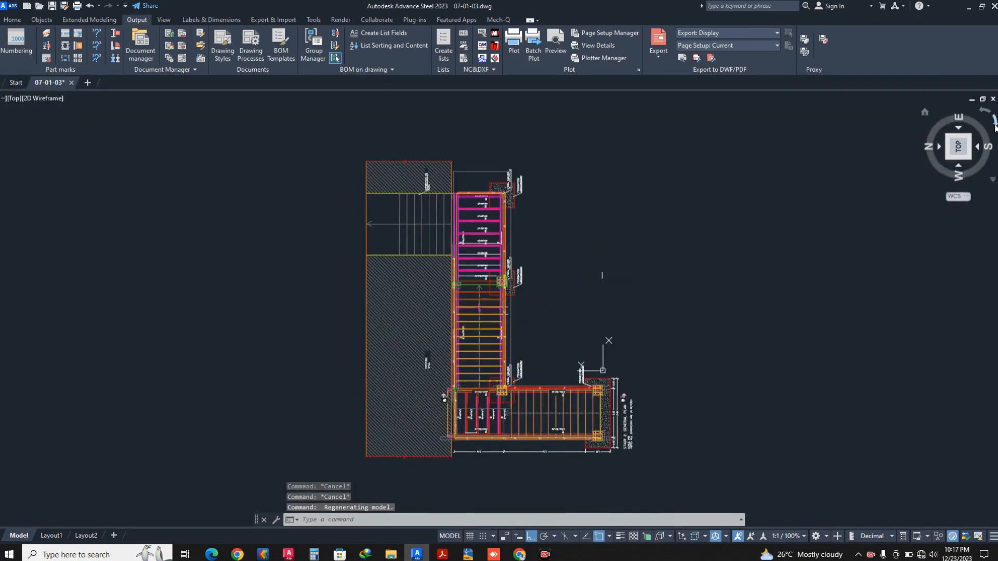
left_click(994, 120)
key("Escape")
key("Escape")
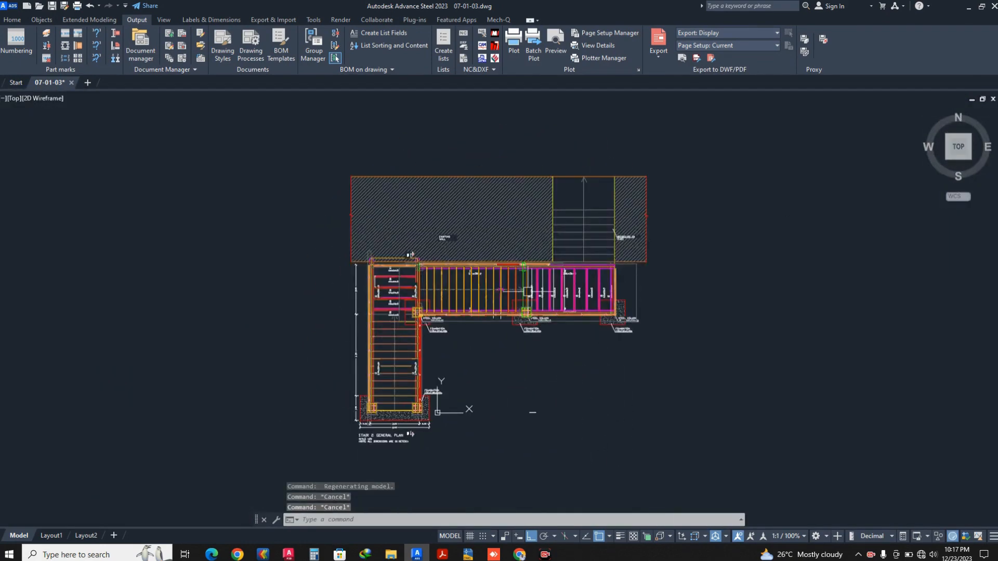
Align the UCS to the TOP orientation
type("ucs")
key("Return")
type("TOP")
key("Return")
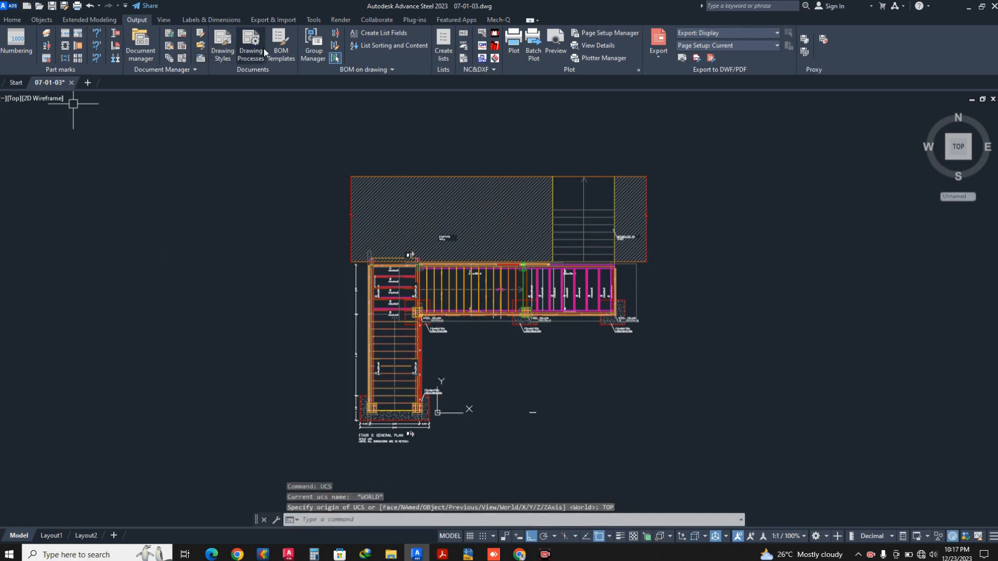
Start the drawing style 3.4 - Plan/Elevation detail view - pickbox from the GA Plan/Elevation category
left_click(222, 52)
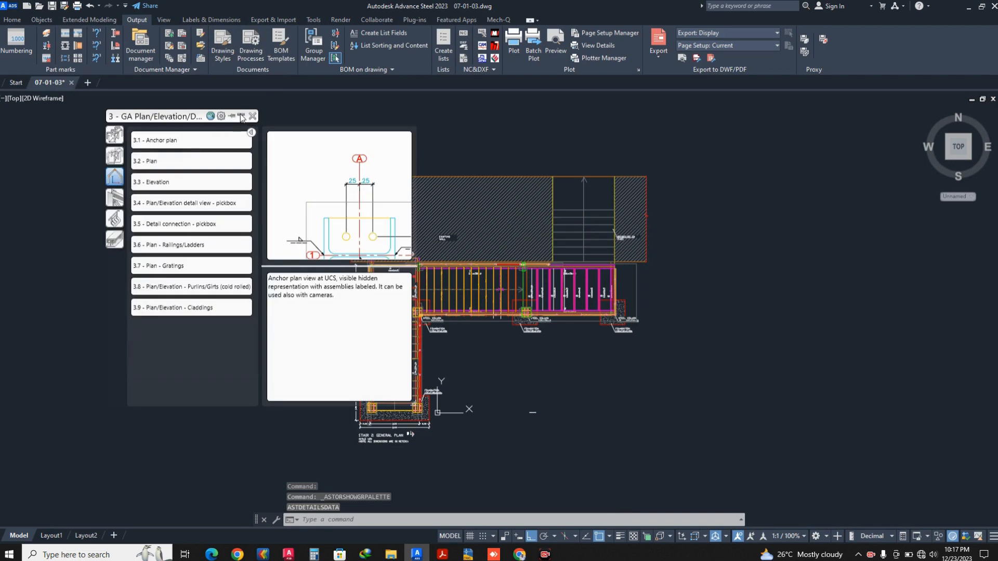
left_click(115, 139)
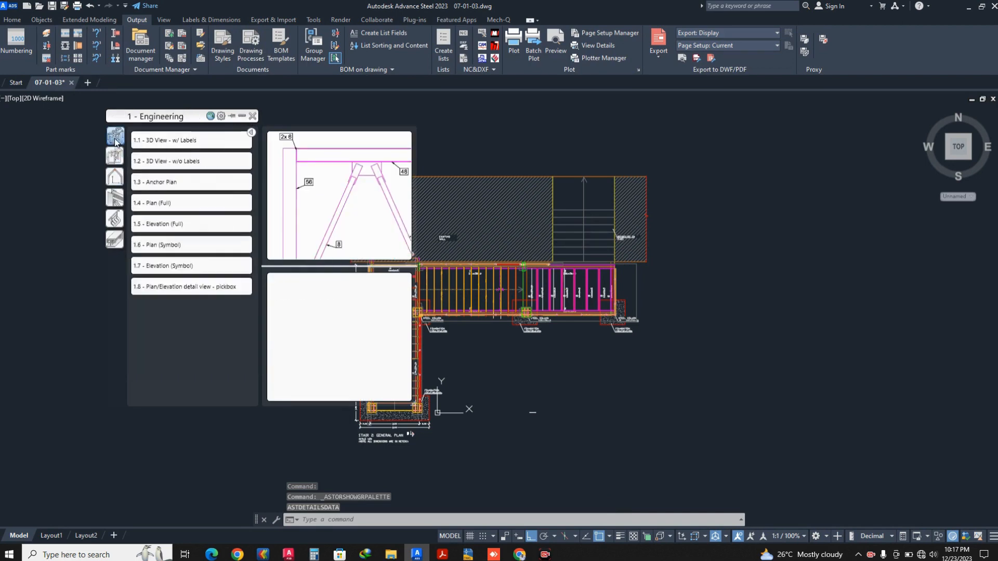
left_click(116, 177)
double_click(182, 202)
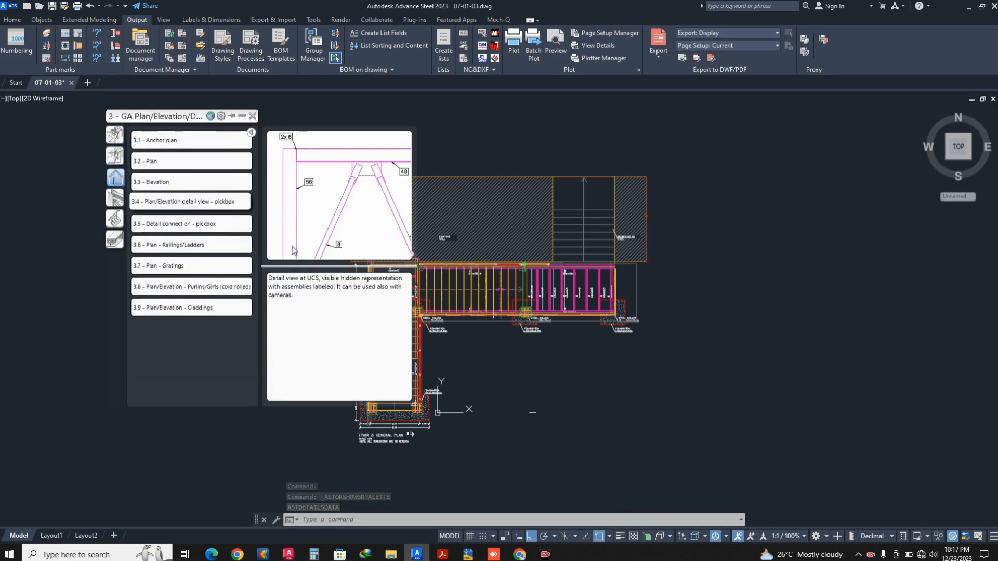
left_click(452, 304)
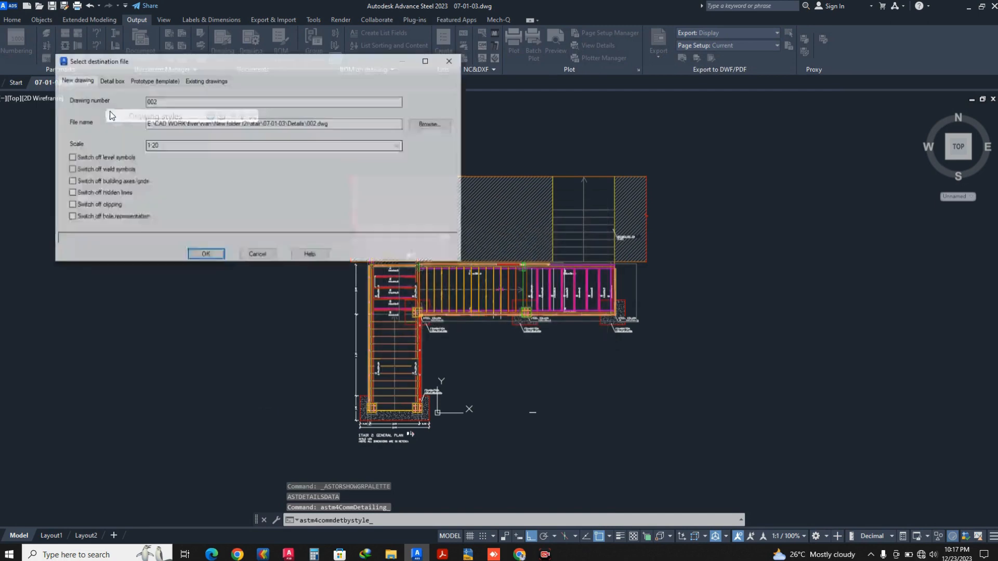
Turn off the Front z-viewport limit, set the xy-viewport to Automatic and create the new detail drawing 002 at scale 1:20
left_click(109, 81)
left_click(81, 106)
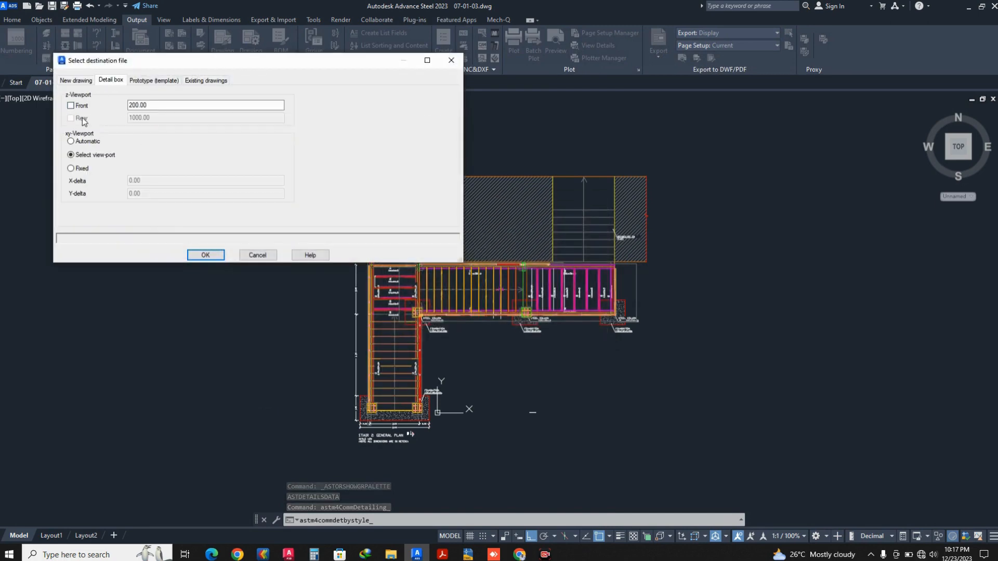
left_click(87, 141)
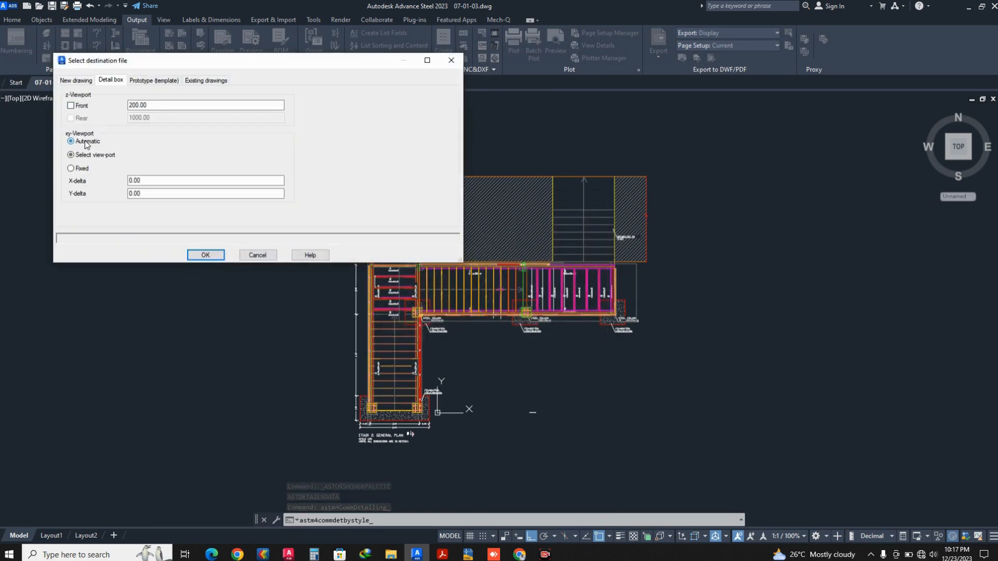
left_click(169, 81)
left_click(206, 81)
left_click(163, 82)
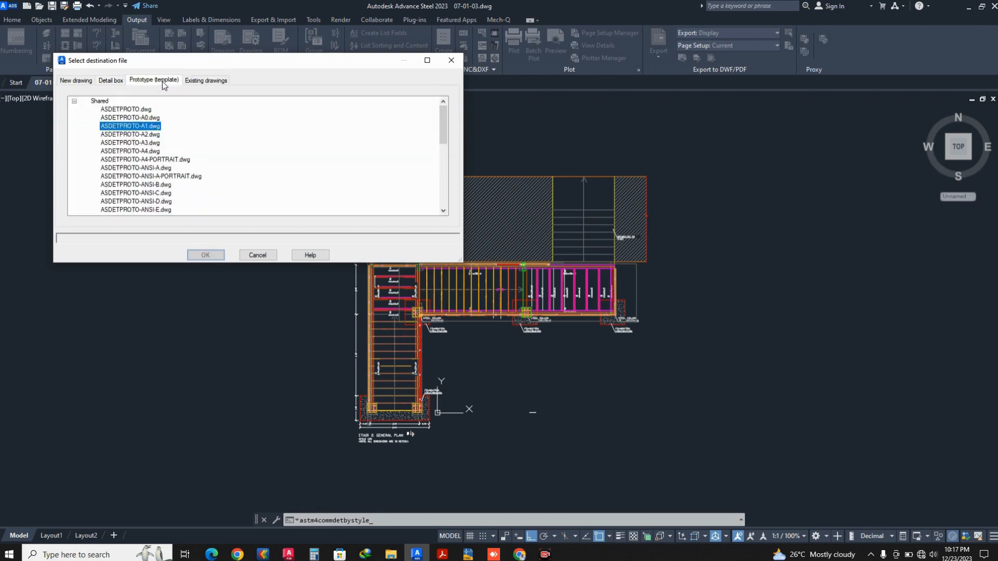
left_click(121, 83)
left_click(77, 81)
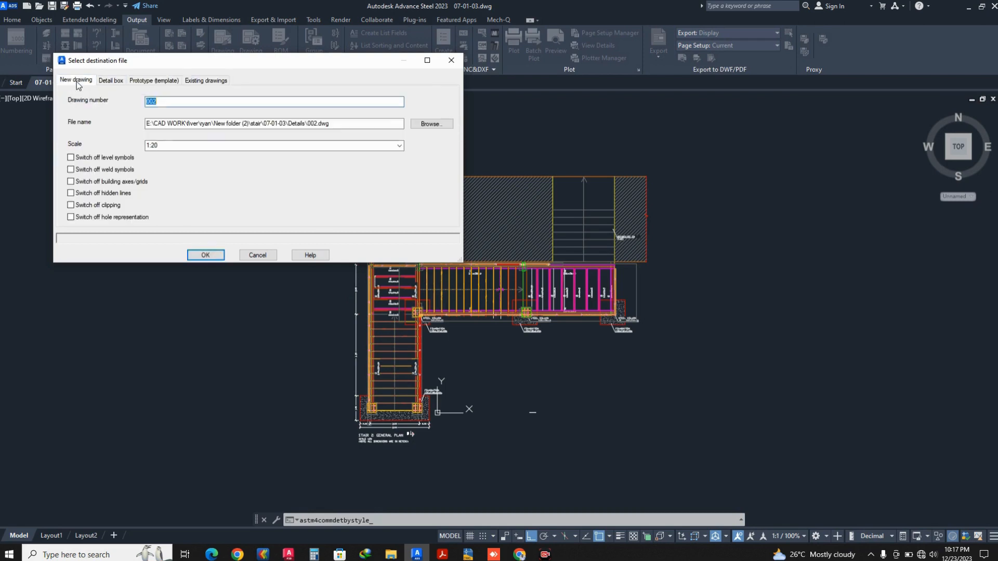
left_click(102, 82)
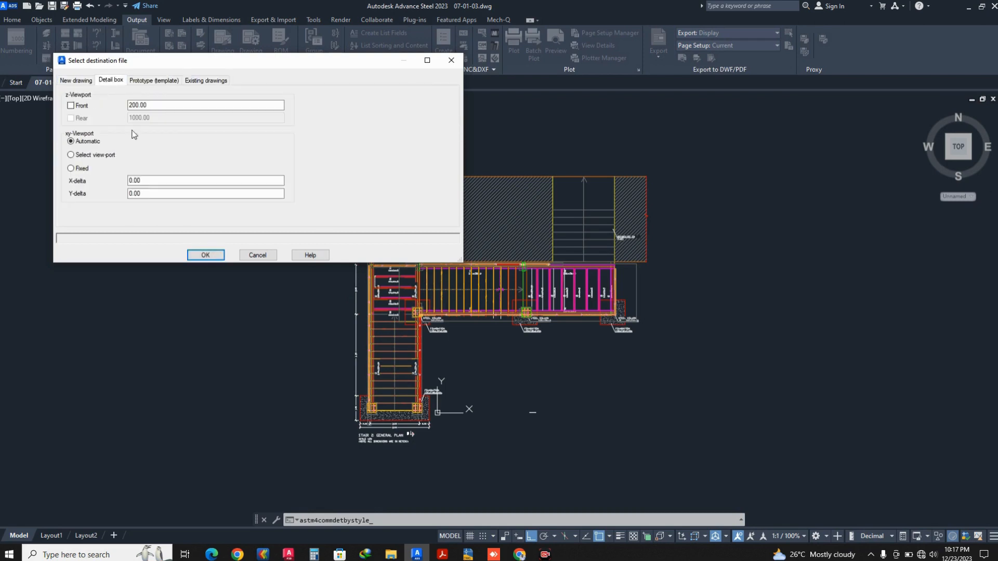
left_click(206, 255)
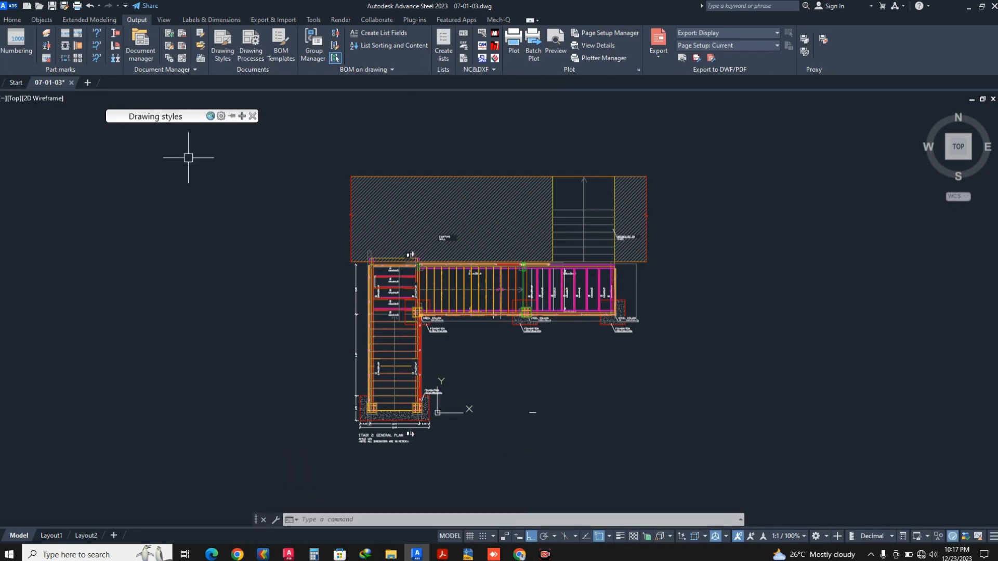
Open the detail drawing 002.dwg from the up-to-date details in the Document Manager
left_click(145, 46)
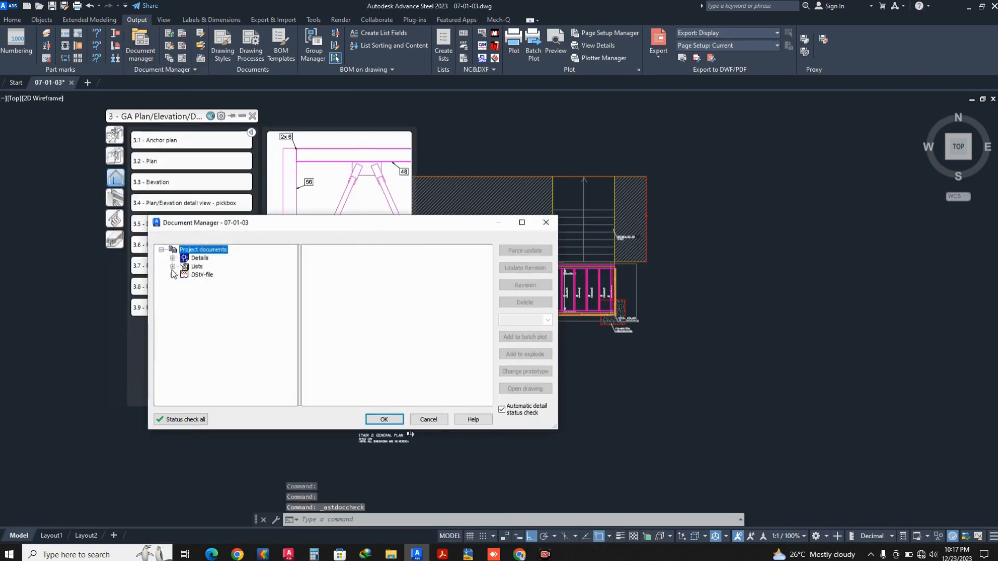
left_click(173, 267)
left_click(173, 258)
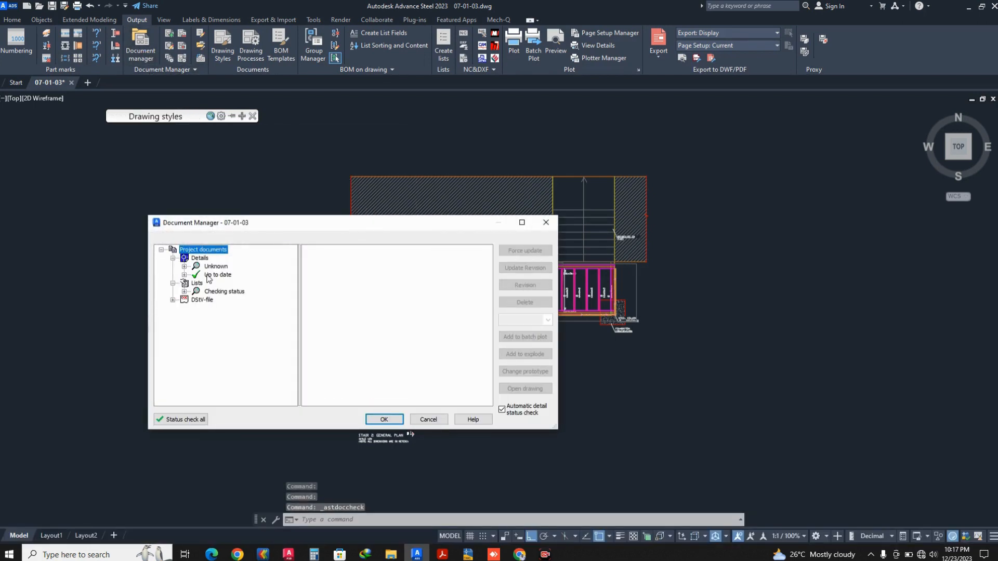
left_click(184, 275)
left_click(235, 283)
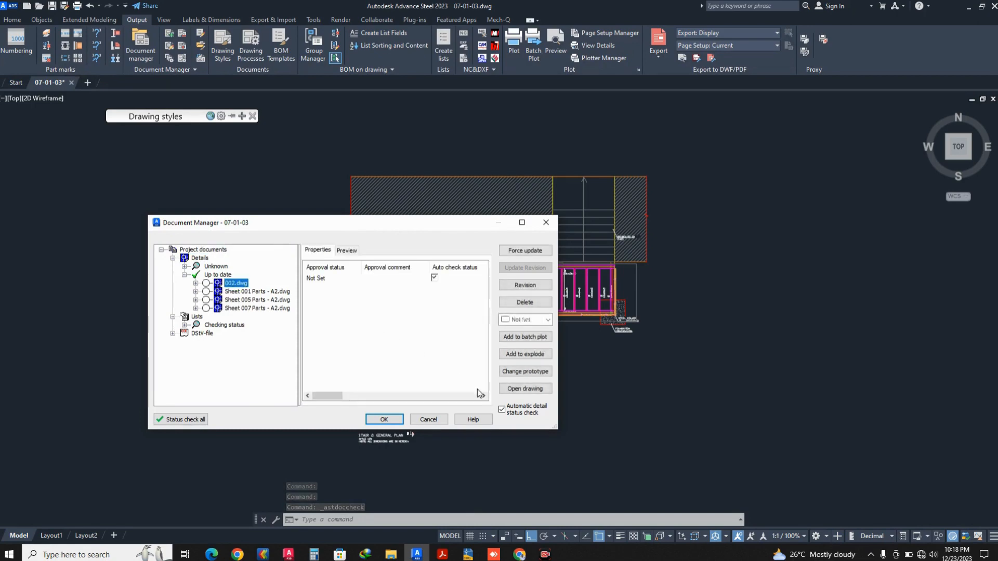
left_click(514, 390)
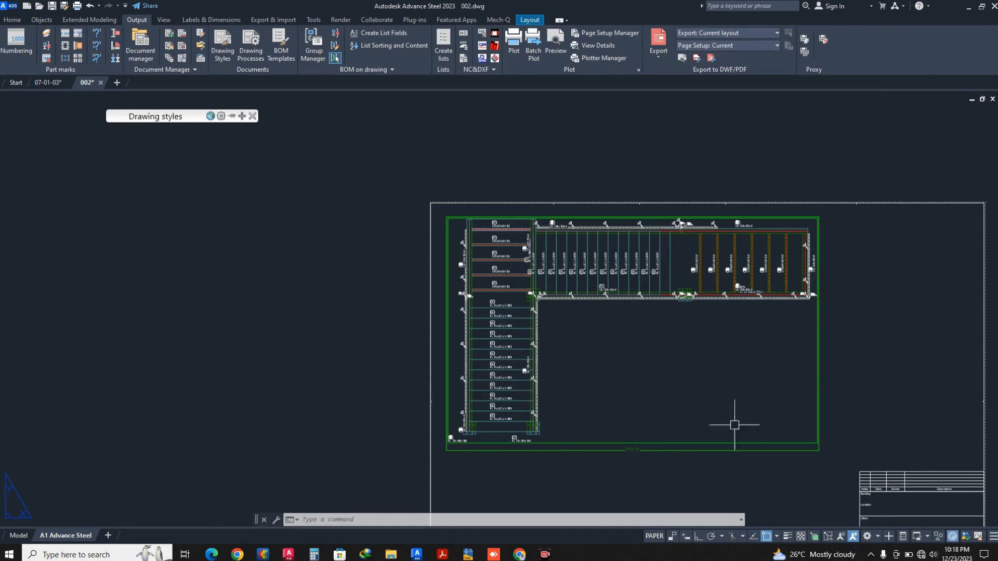
middle_click_drag(735, 419, 620, 285)
type("m")
key("Return")
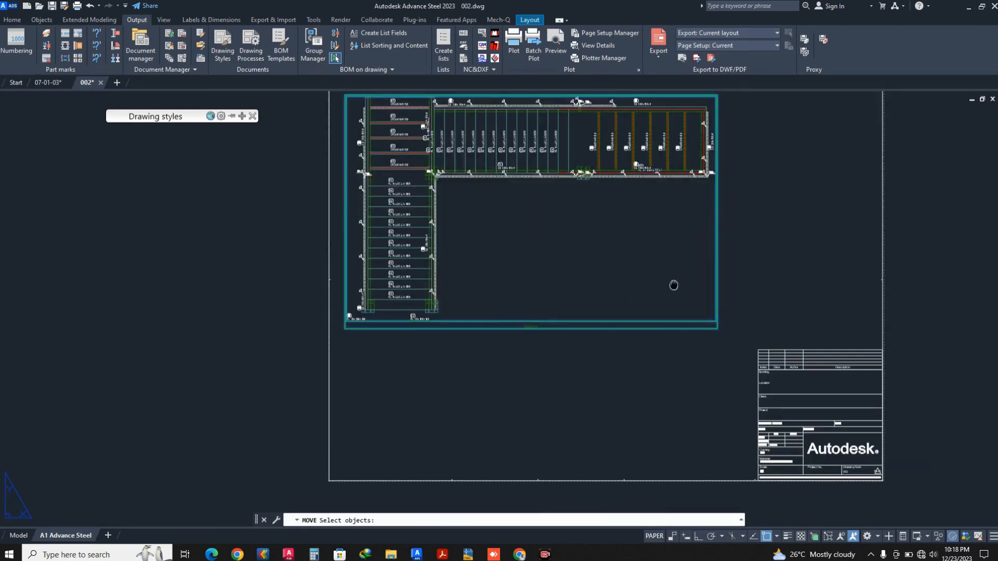
scroll(661, 373, "down", 2)
key("Escape")
scroll(700, 328, "up", 2)
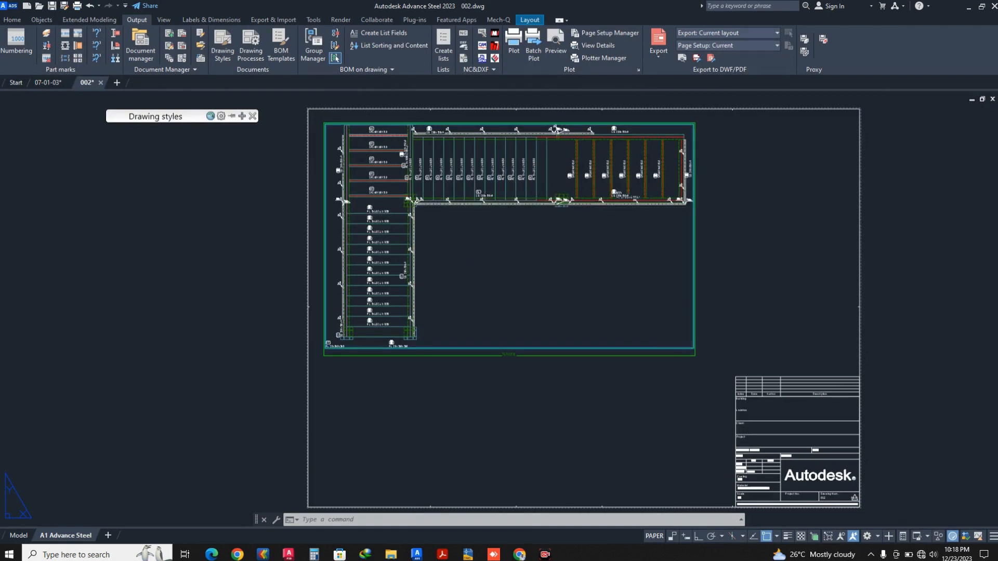
Set the scale of the stair plan view to 1:7.5
double_click(693, 349)
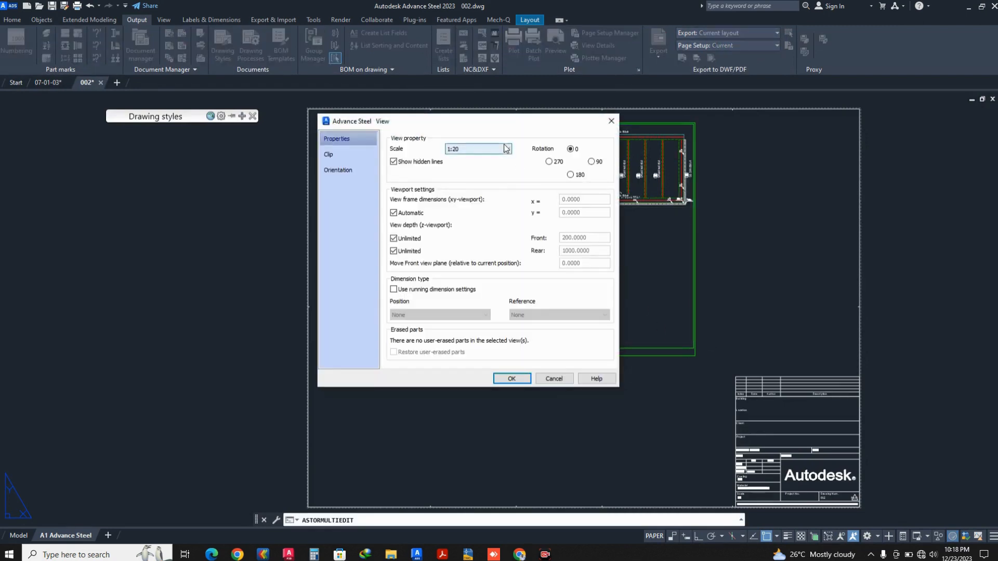
left_click(505, 149)
left_click(465, 216)
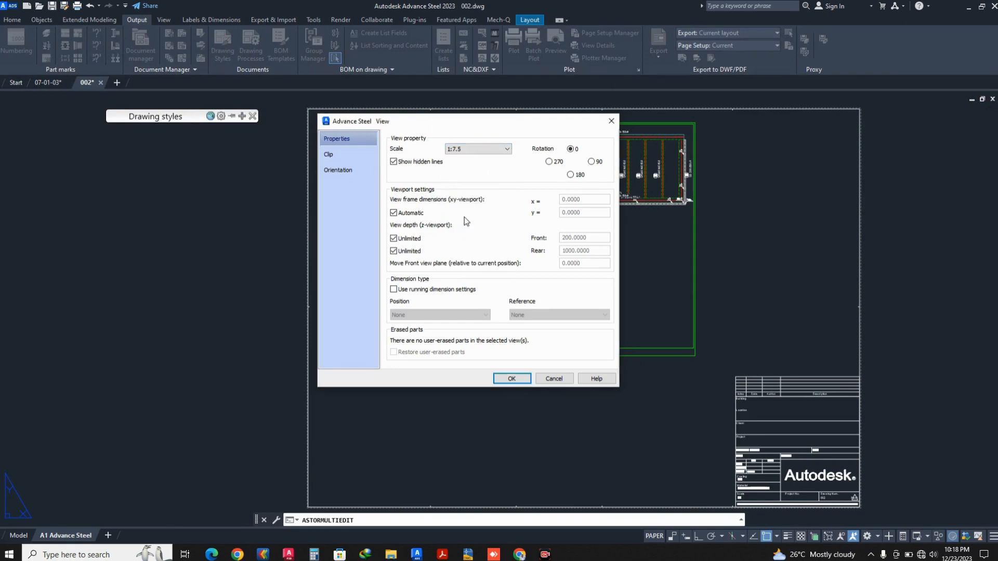
left_click(515, 376)
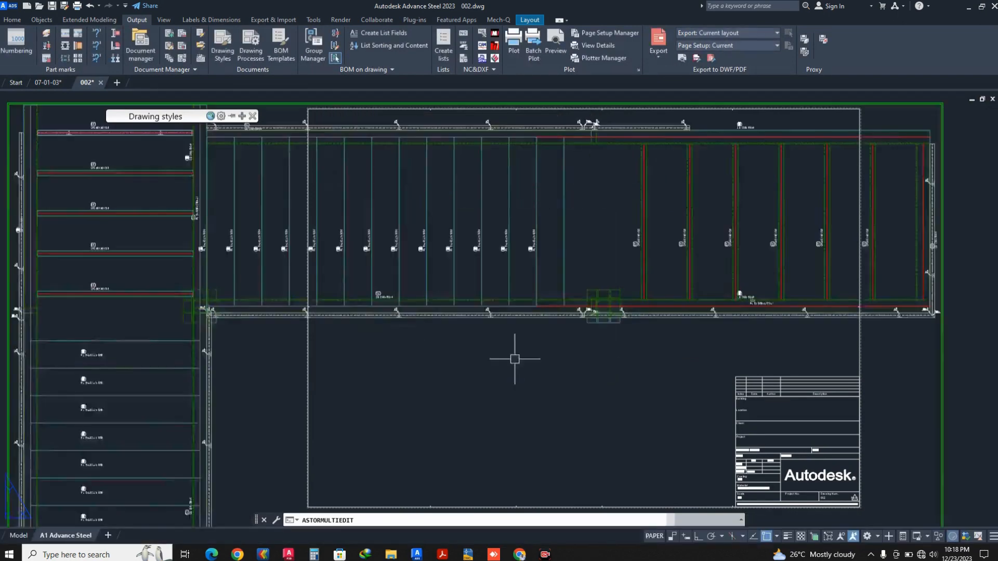
Set the scale of the whole detail to 1:50 in its view request properties
middle_click_drag(671, 492, 607, 363)
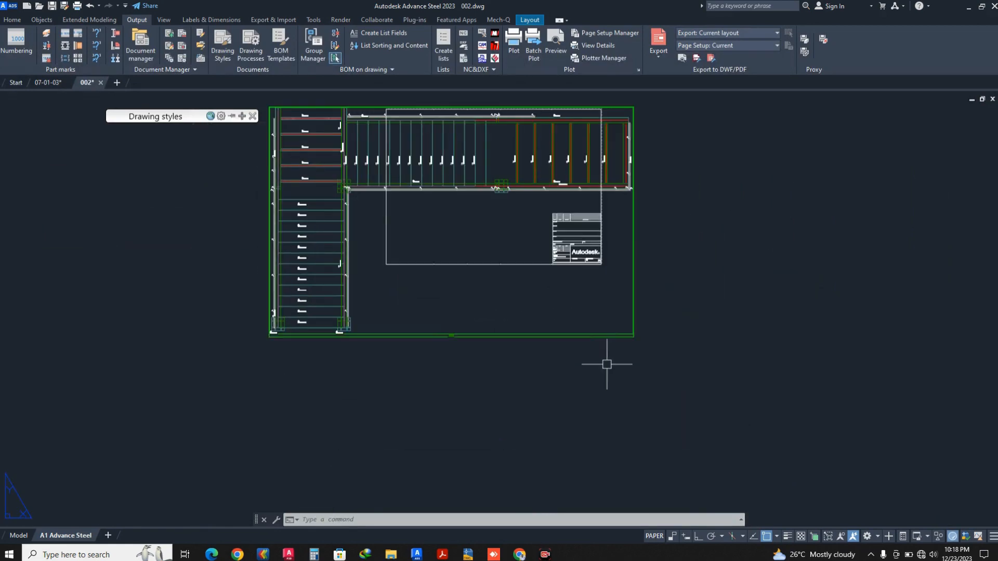
double_click(615, 337)
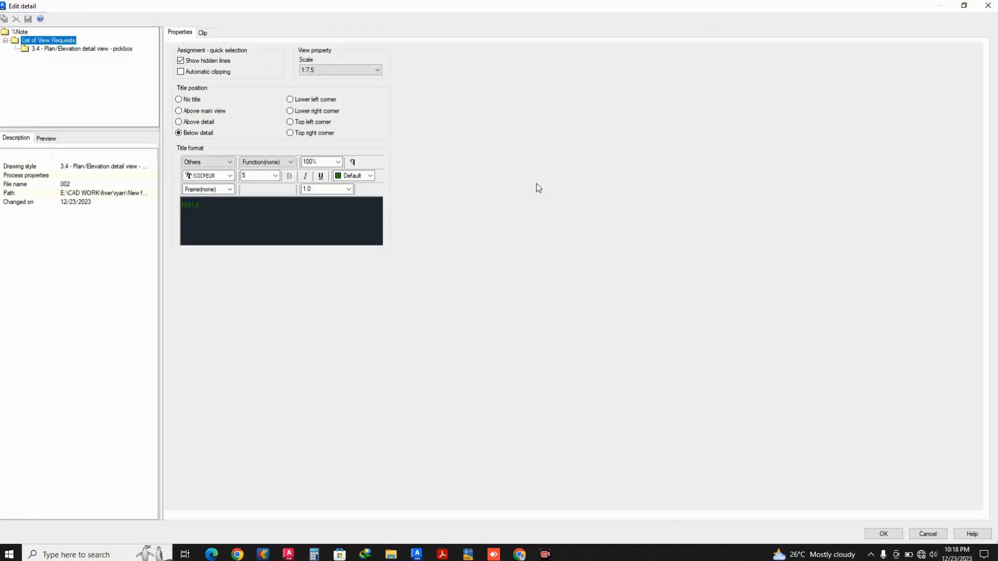
left_click(370, 70)
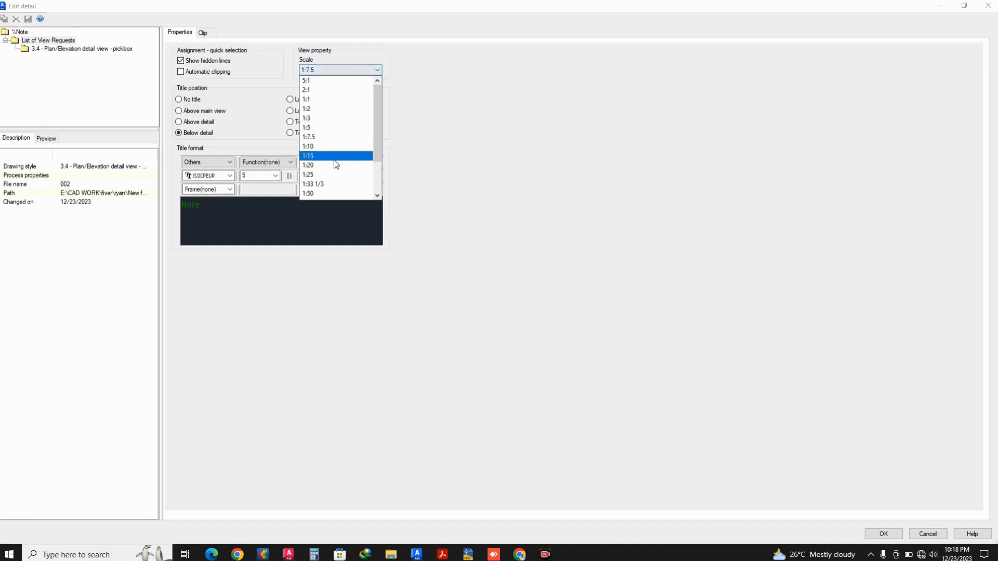
scroll(333, 167, "down", 2)
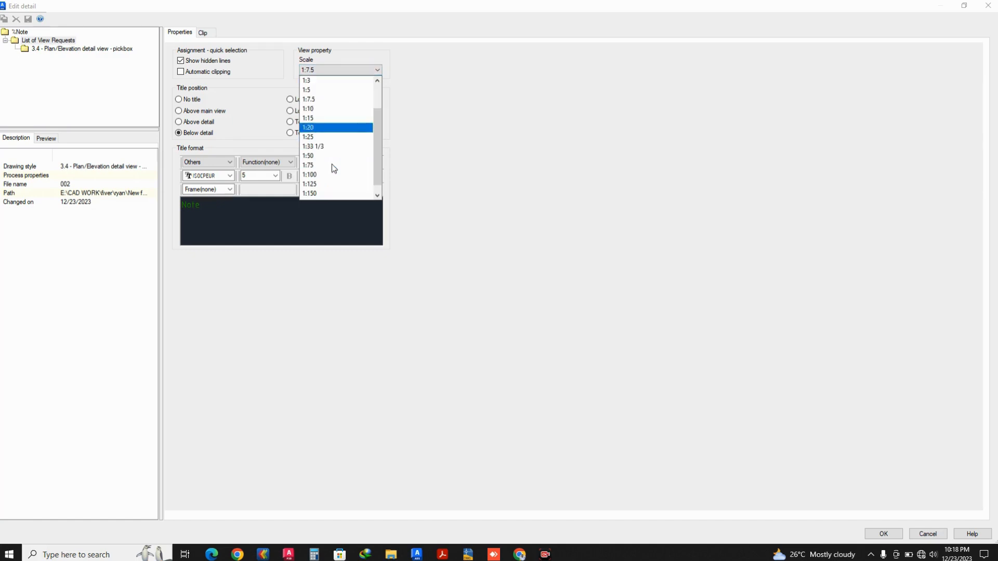
left_click(329, 158)
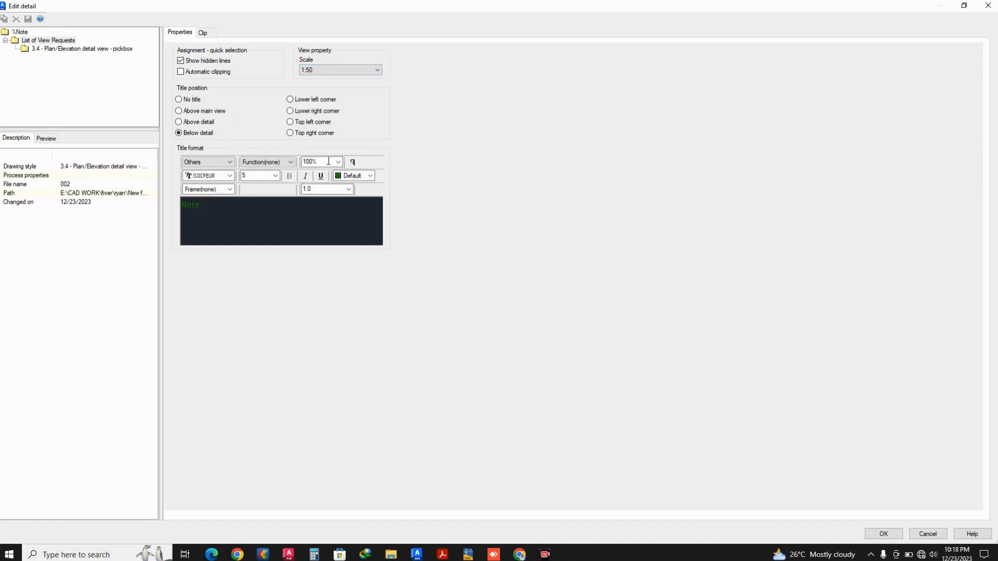
left_click(962, 6)
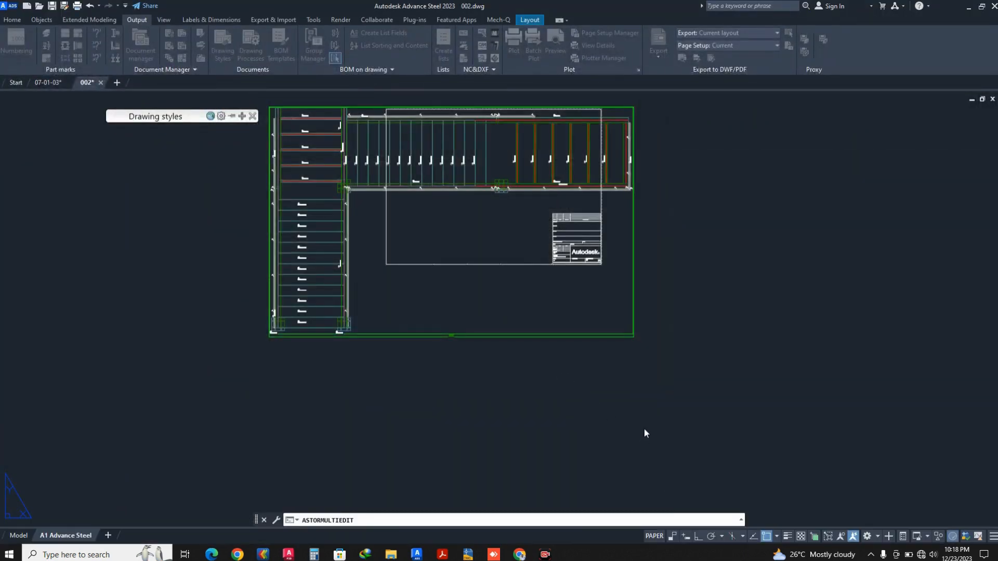
Set the scale of the stair plan view to 1:25 in its view properties
scroll(473, 139, "up", 2)
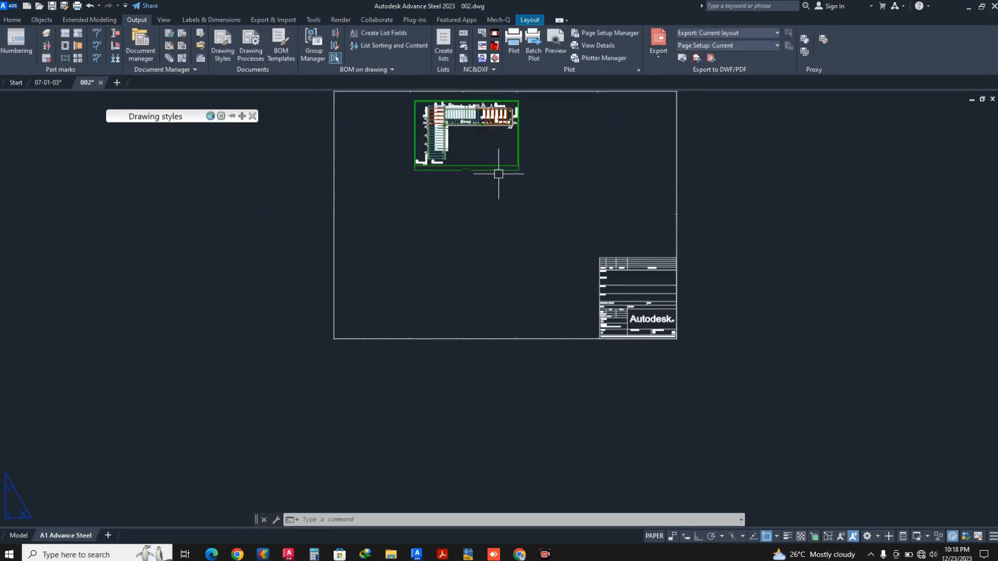
left_click(498, 172)
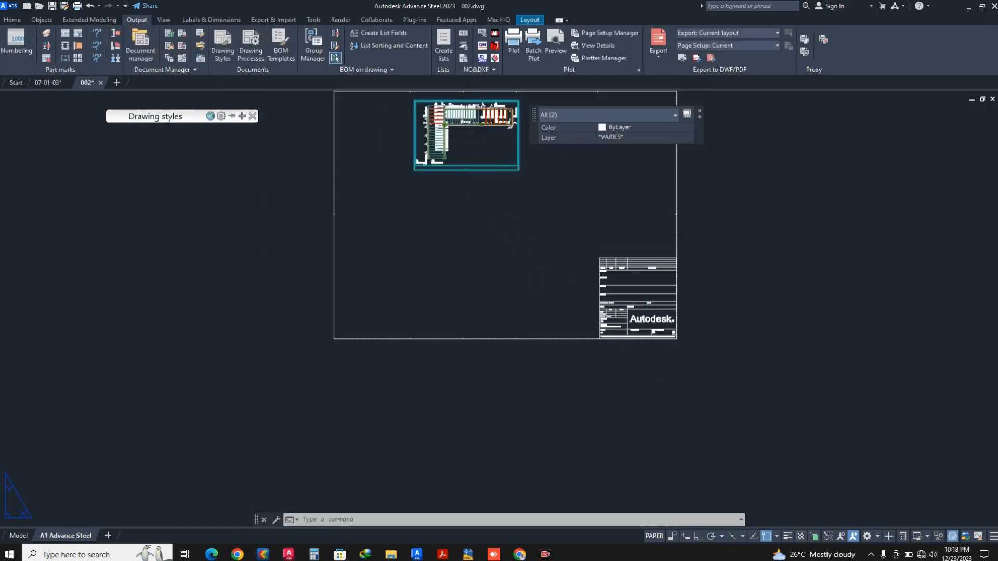
scroll(507, 165, "up", 3)
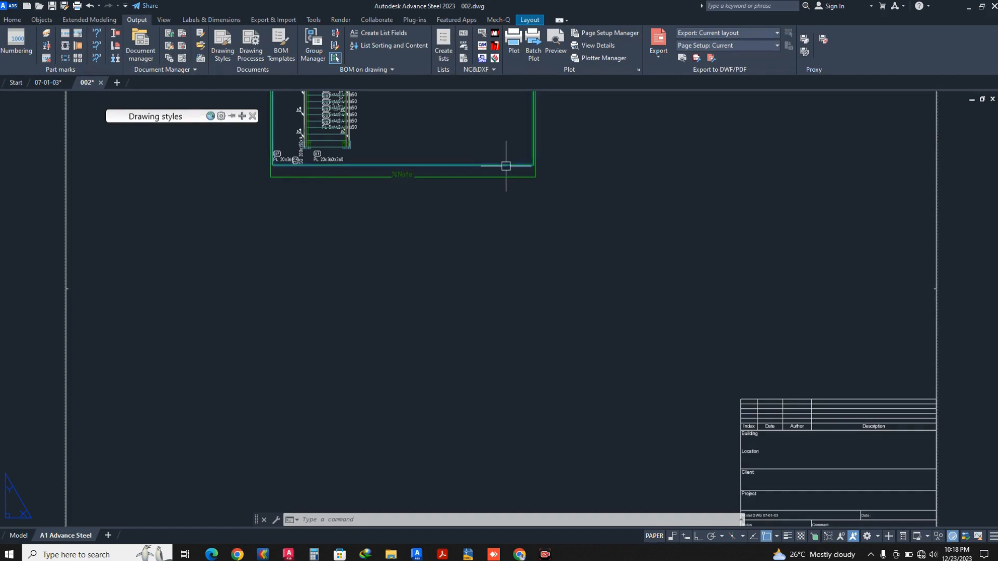
double_click(508, 163)
left_click(505, 149)
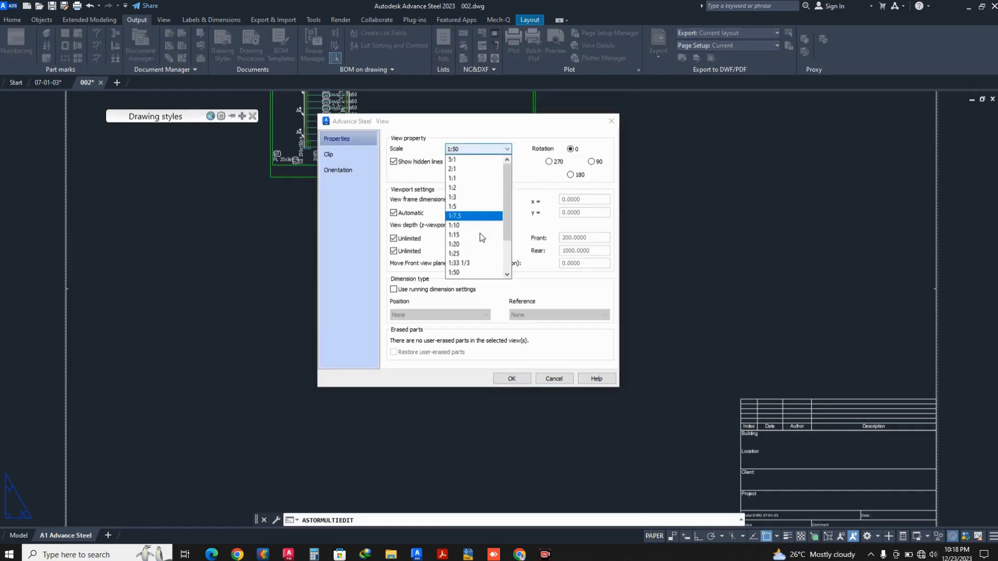
left_click(460, 253)
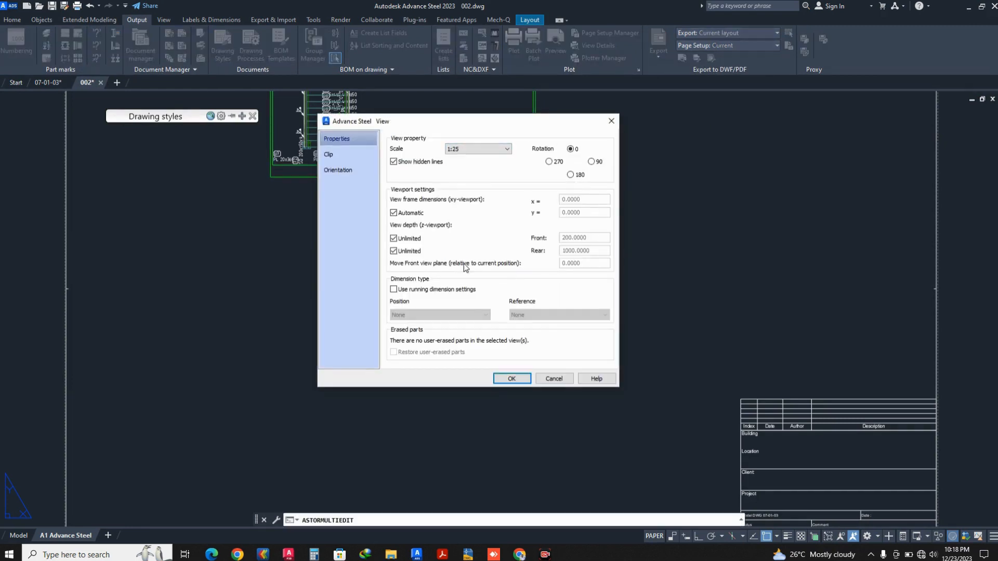
left_click(512, 379)
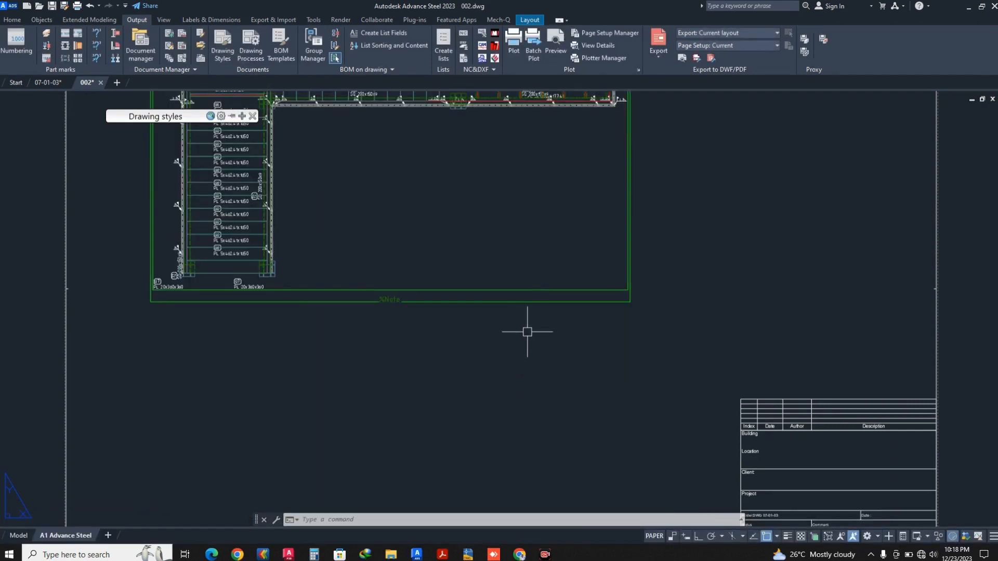
Move the stair plan view down toward the lower edge of the A1 sheet
scroll(519, 144, "up", 5)
scroll(522, 156, "down", 3)
scroll(590, 230, "down", 4)
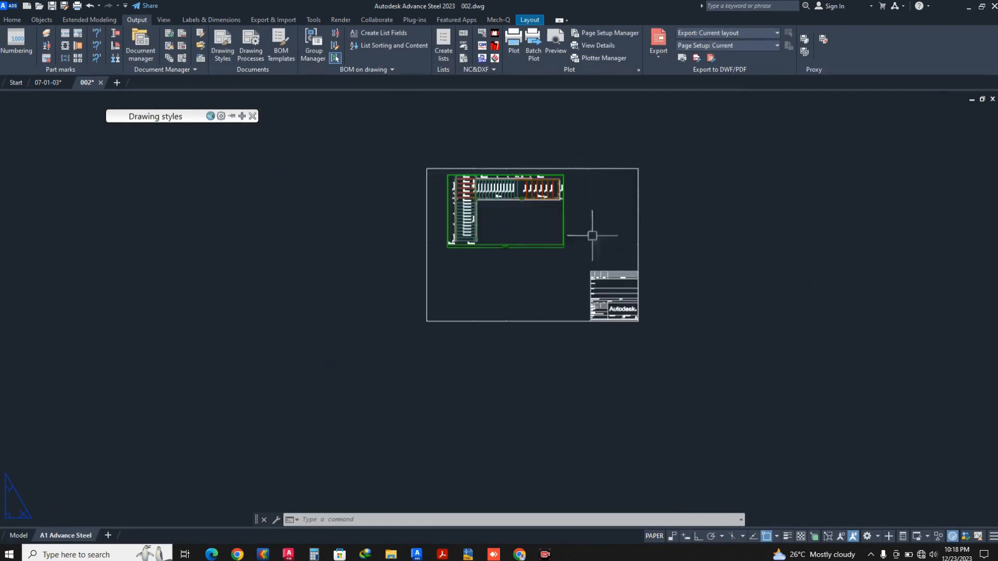
scroll(568, 224, "up", 4)
type("m")
key("Return")
scroll(568, 224, "down", 3)
left_click(560, 240)
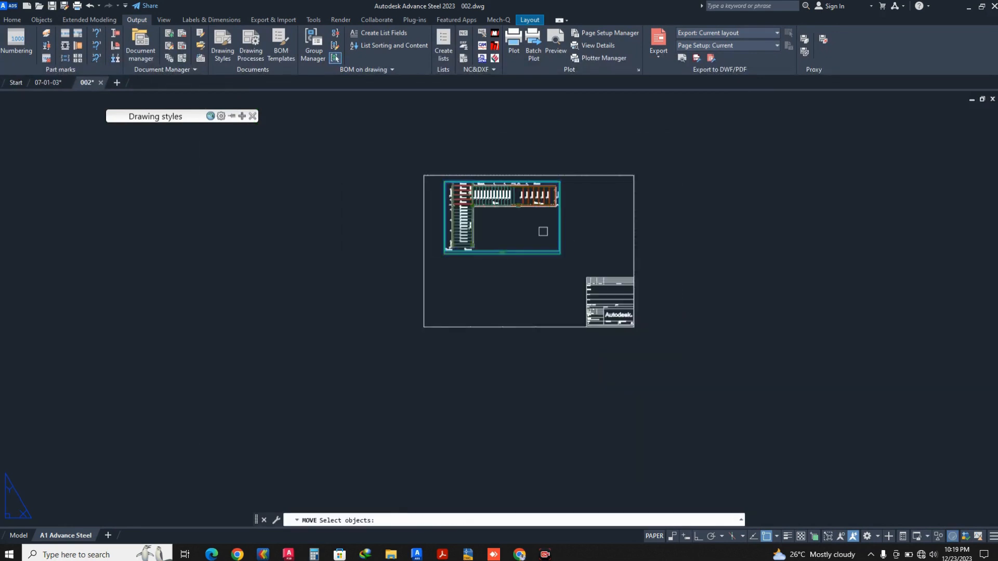
scroll(596, 226, "up", 3)
key("Return")
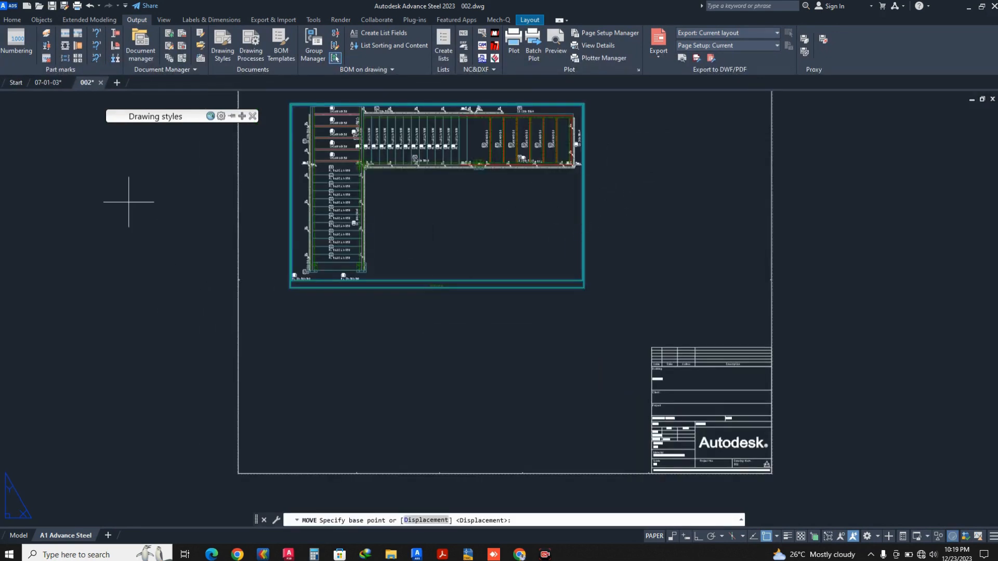
left_click(128, 201)
middle_click_drag(124, 333, 156, 241)
key("Escape")
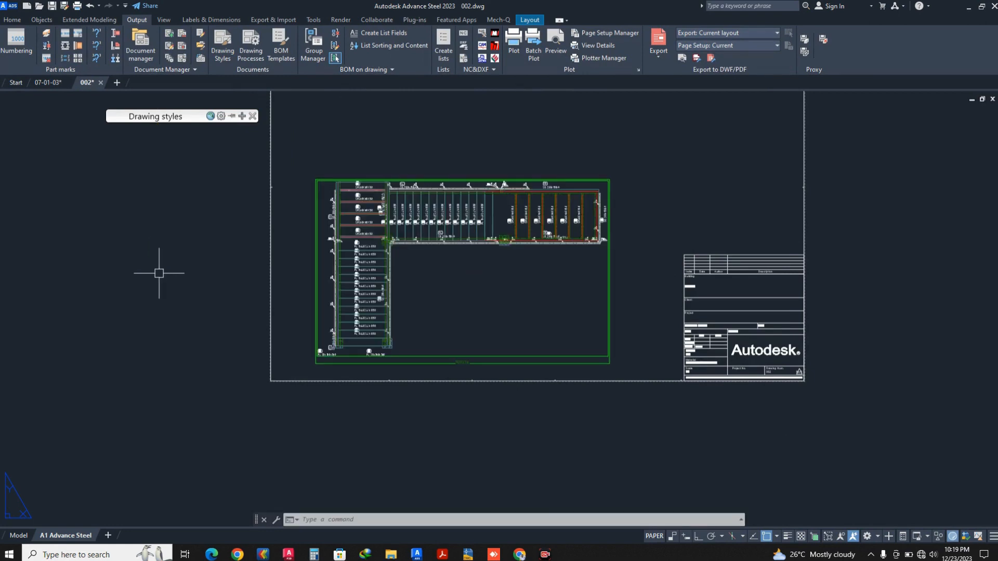
Nudge the stair plan view slightly further down so it sits just above the sheet's lower border
key("Return")
left_click(631, 306)
left_click(568, 312)
middle_click_drag(252, 349, 493, 366)
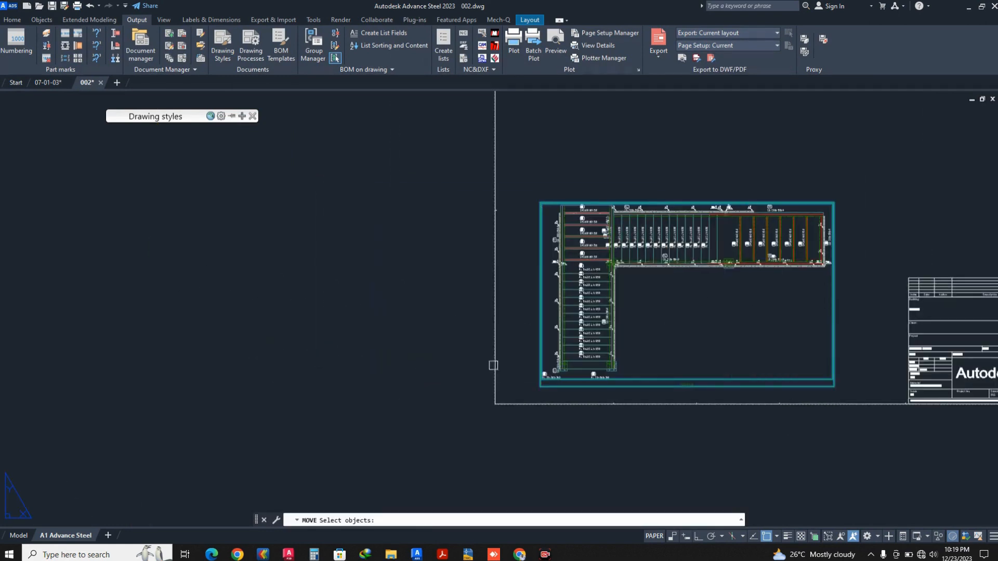
key("Return")
left_click(402, 314)
left_click(402, 324)
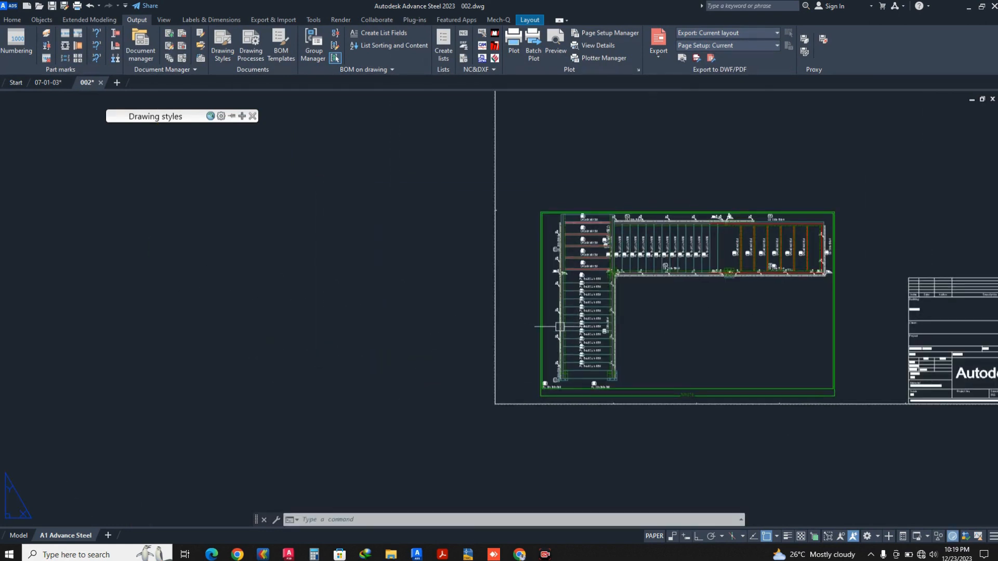
Shift the stair plan view slightly toward the sheet's left border
key("Return")
scroll(544, 331, "up", 5)
left_click(548, 343)
left_click(468, 279)
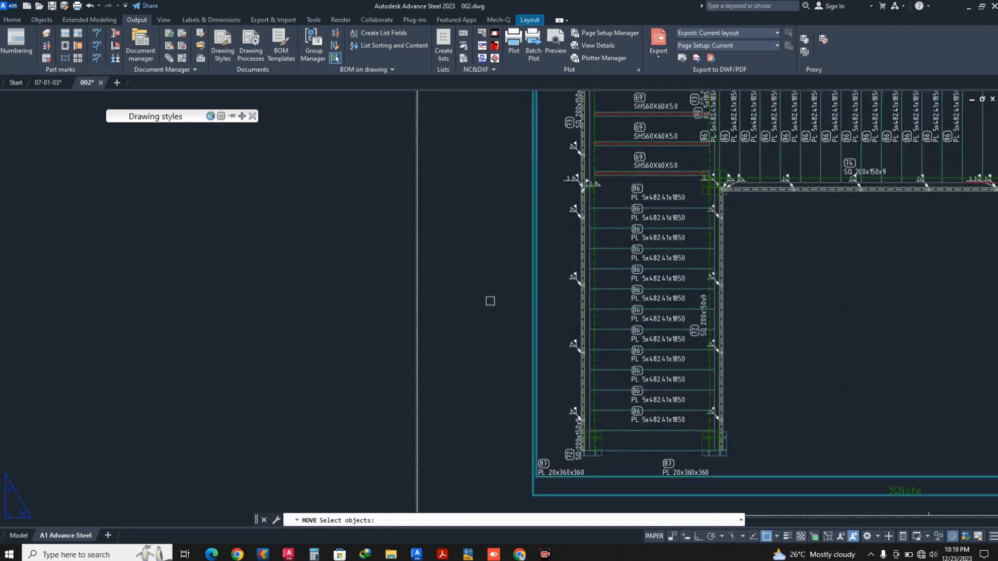
scroll(490, 299, "down", 5)
key("Return")
left_click(382, 290)
left_click(372, 289)
scroll(370, 290, "down", 2)
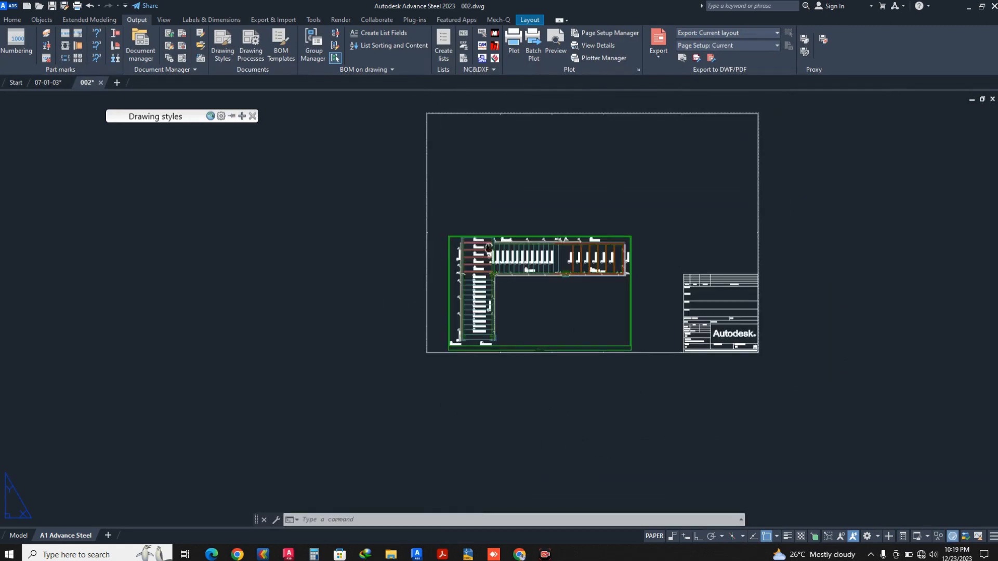
In the stair model 07-01-03, reset the UCS to World and show the model in south-west isometric view
left_click(50, 82)
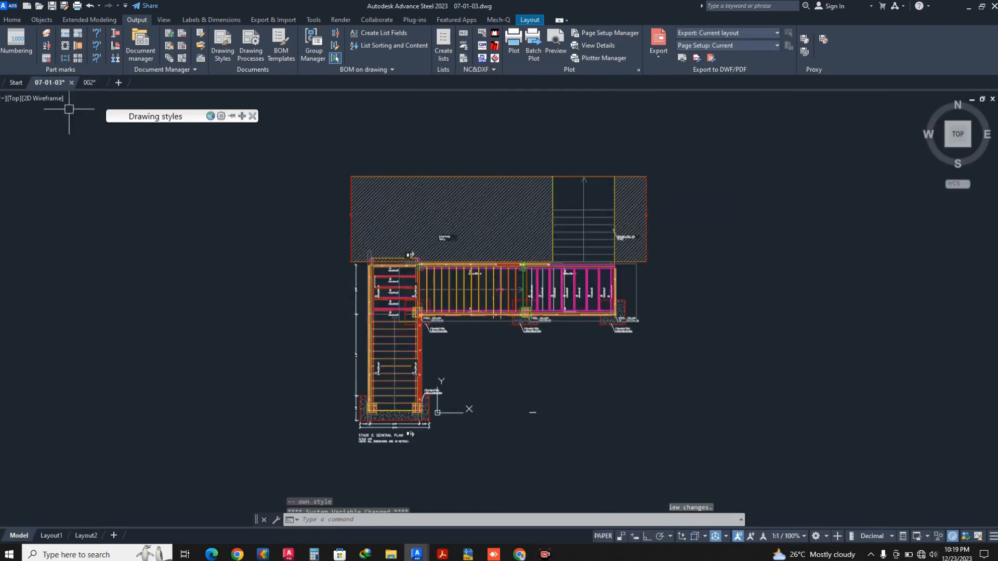
key("Escape")
type("ucs")
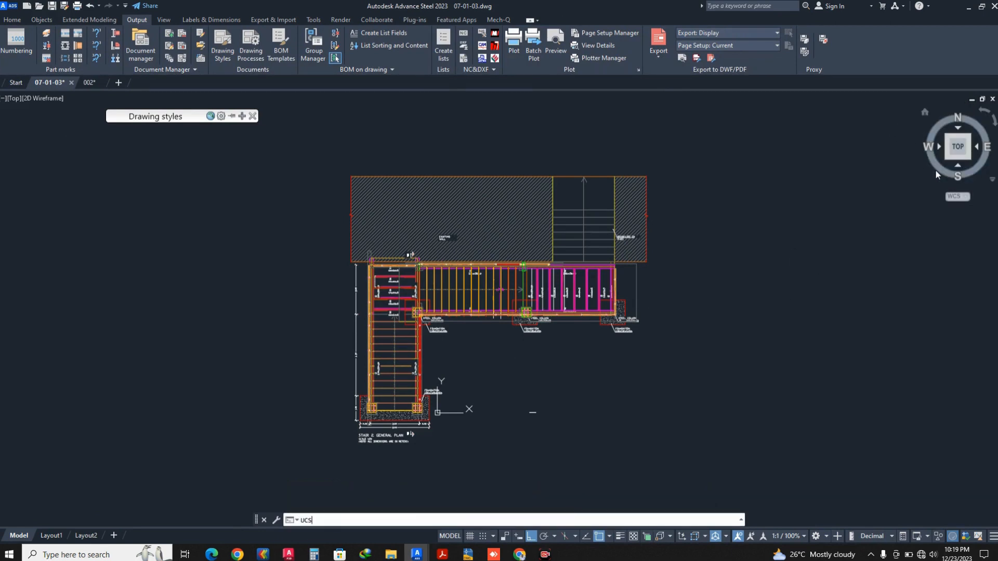
key("Return")
key("Return")
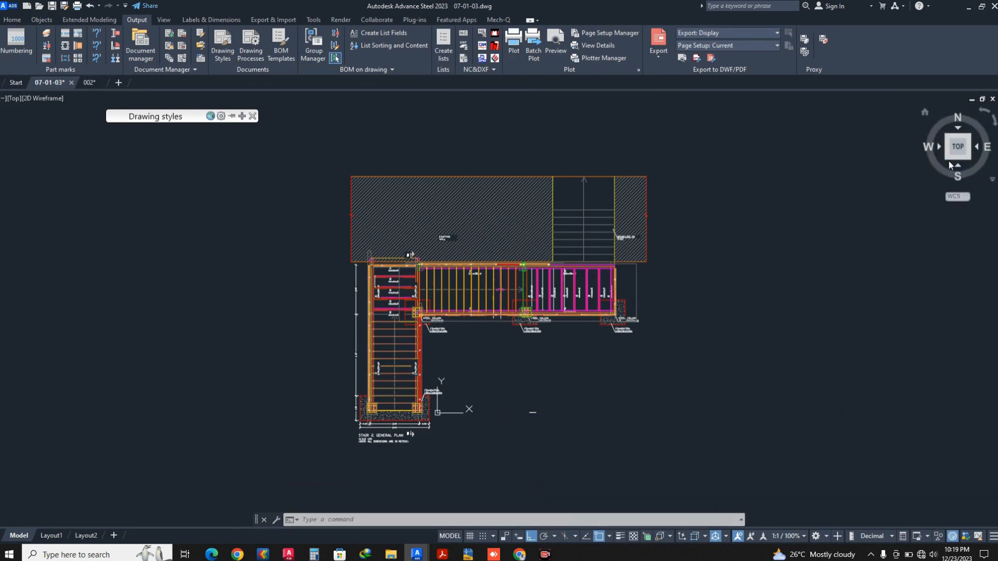
left_click(948, 157)
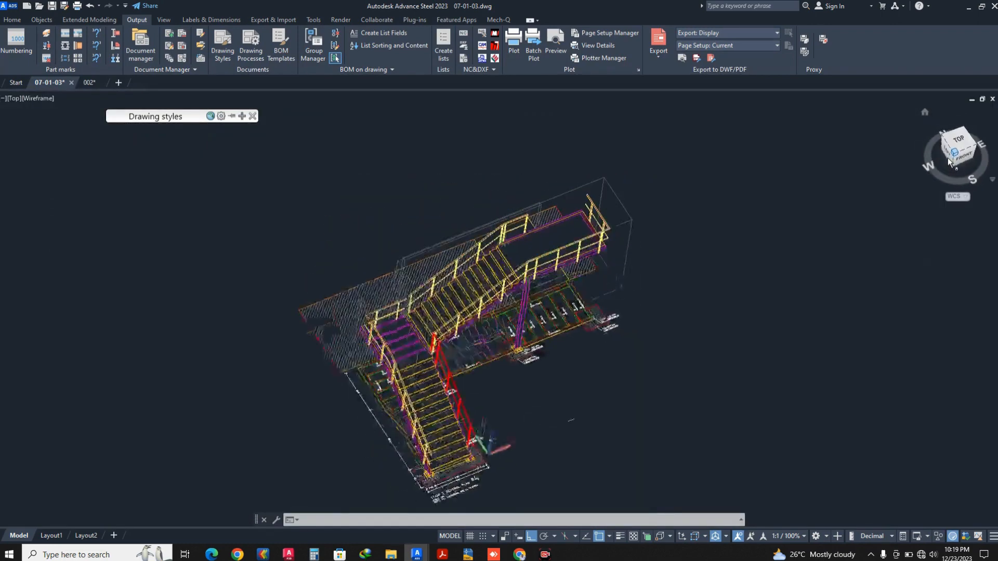
Align the UCS of the stair model with the current isometric view
type("u")
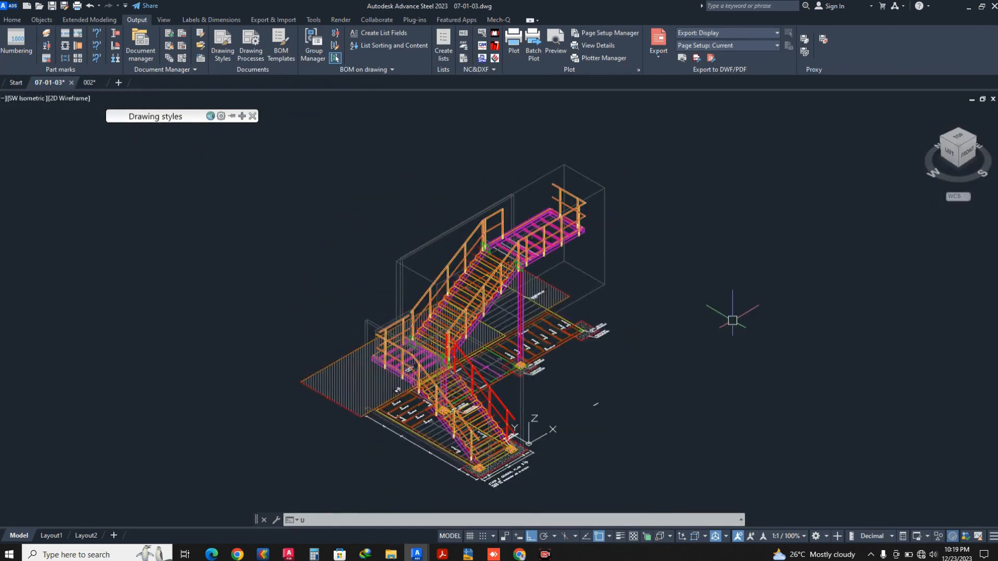
type("cs")
key("Return")
type("v")
key("Return")
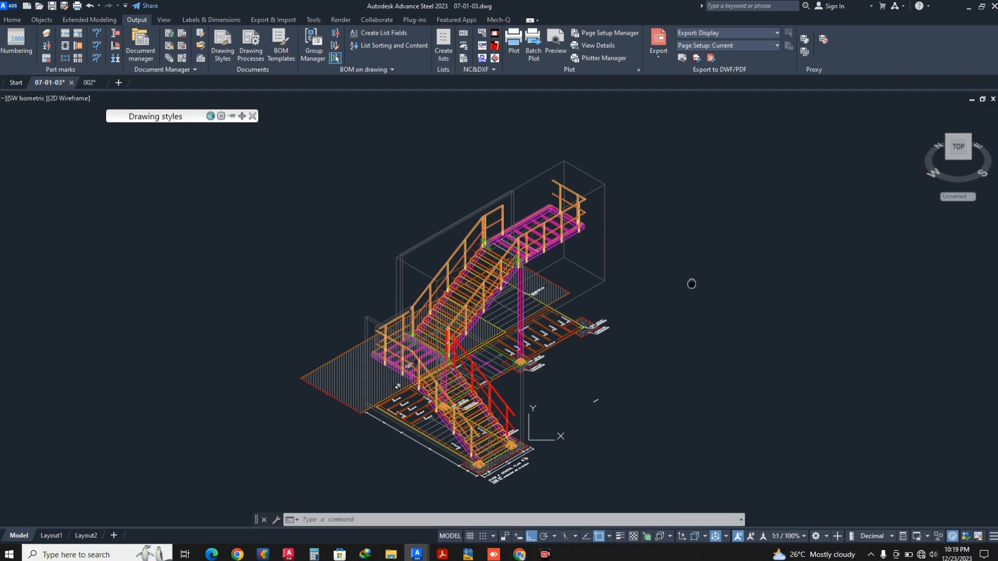
middle_click_drag(692, 285, 691, 269)
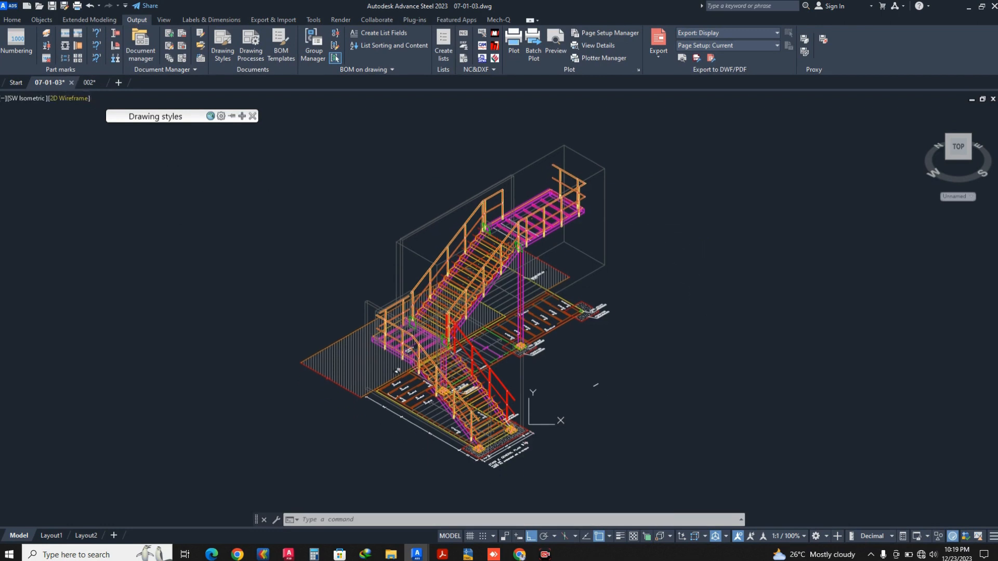
Create a 3D View - w/ Labels detail of the staircase in the existing drawing 002.dwg
mouse_move(255, 120)
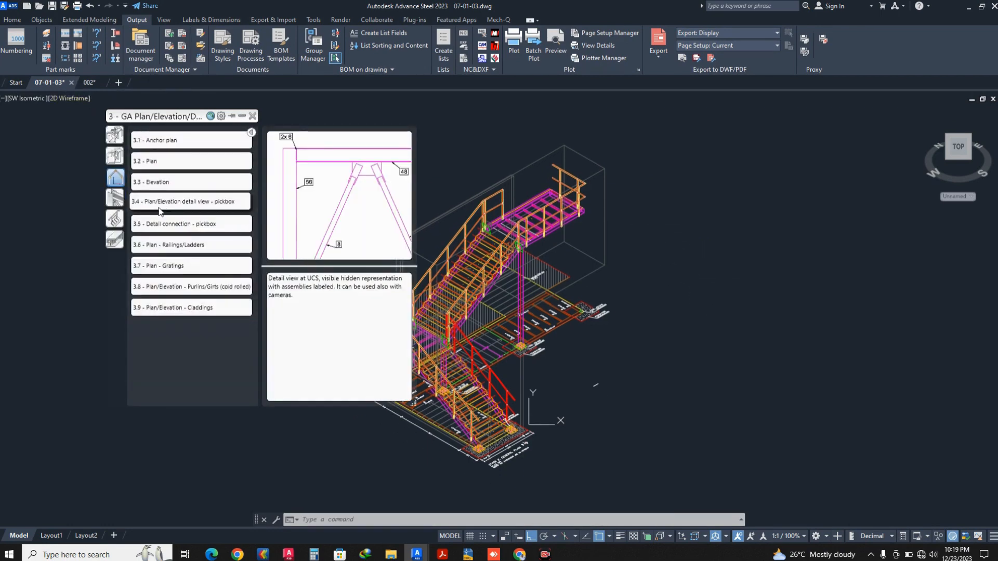
left_click(114, 136)
mouse_move(178, 145)
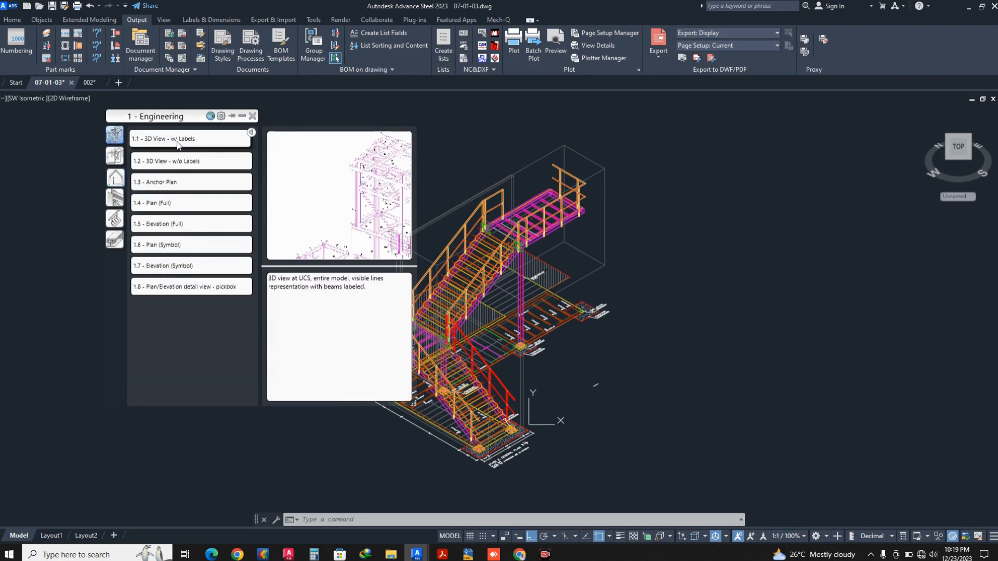
left_click(220, 144)
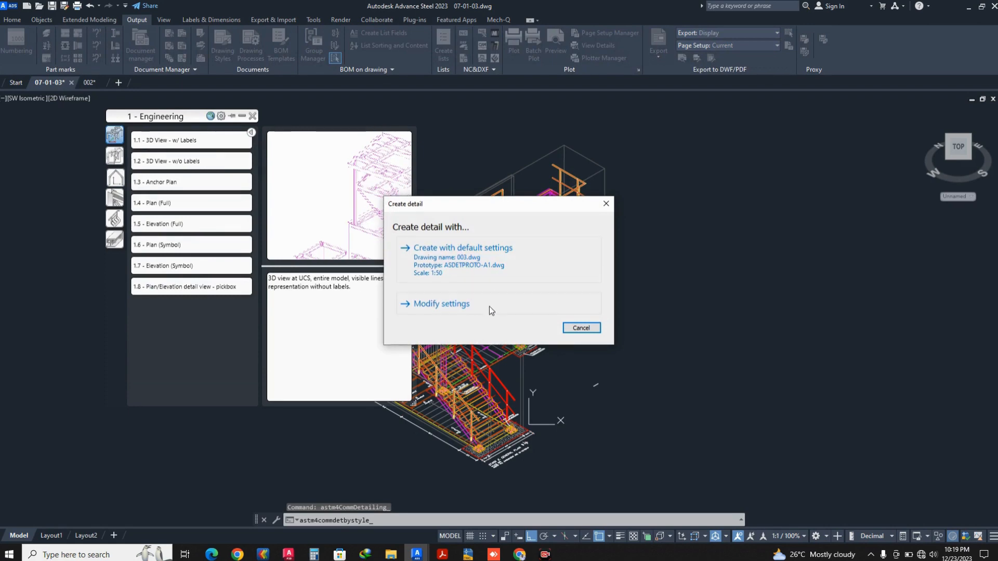
left_click(489, 305)
left_click(111, 82)
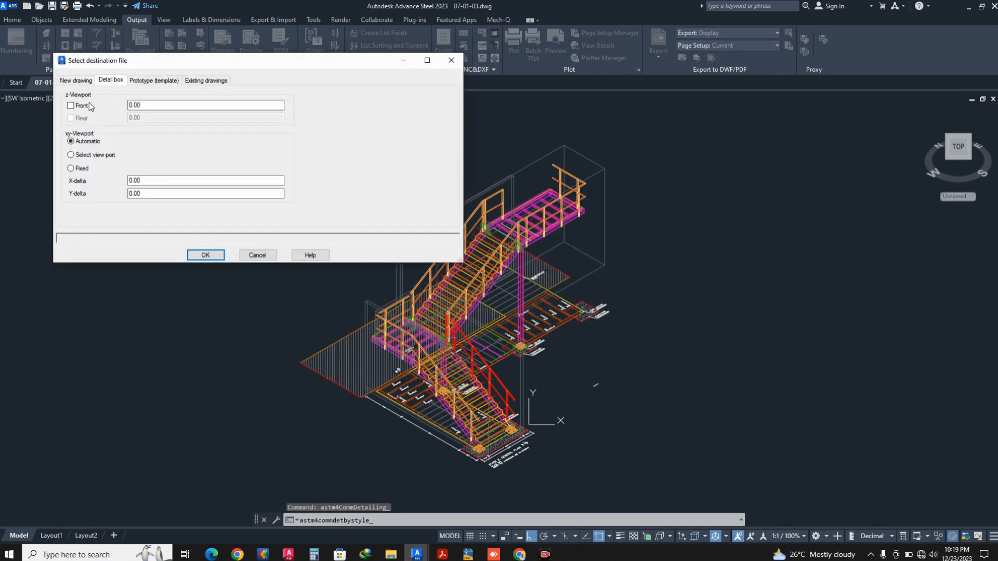
left_click(151, 81)
left_click(213, 83)
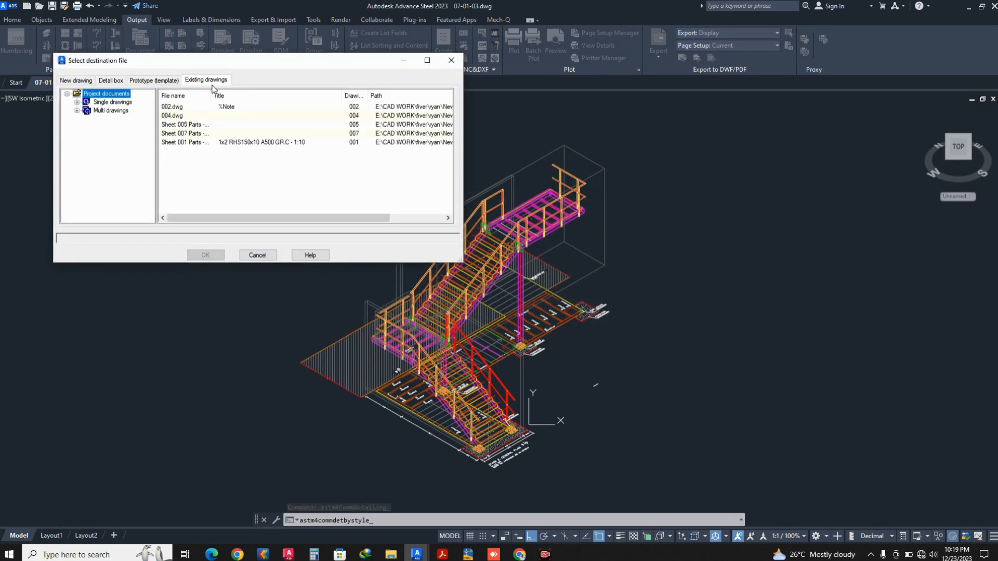
left_click(192, 109)
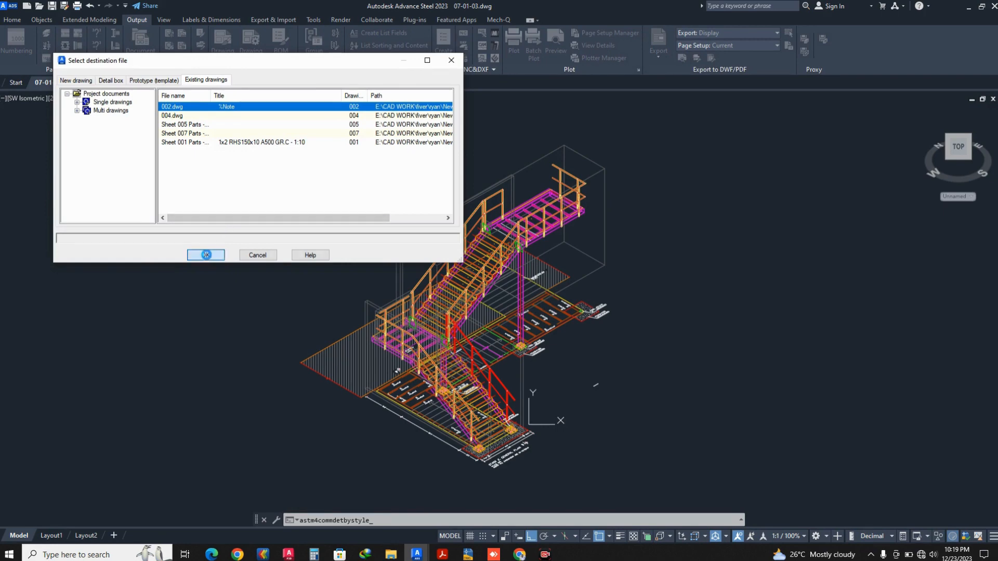
left_click(205, 255)
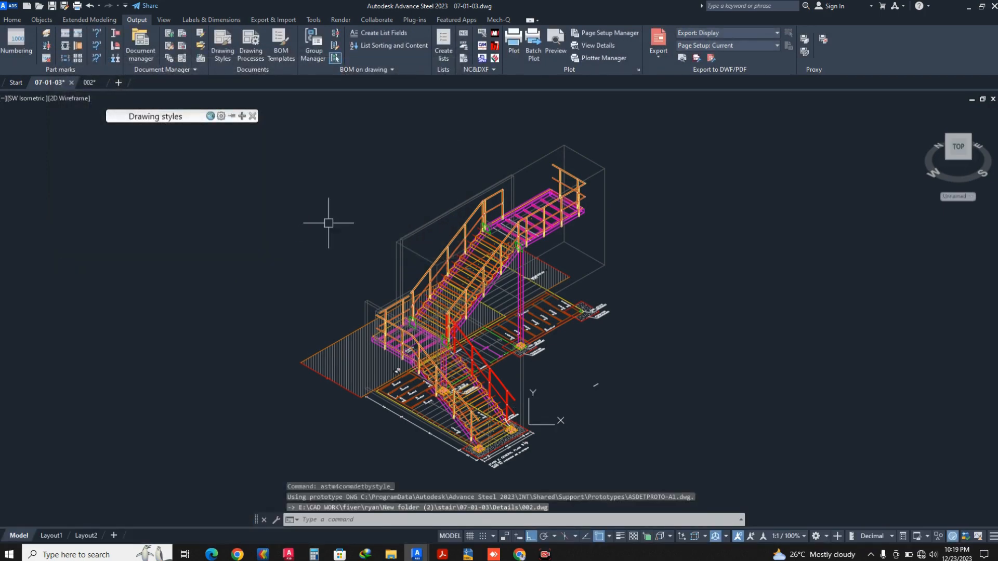
In drawing 002, erase all labels of the 3D stair view while leaving the plan view's labels out of the selection
mouse_move(146, 122)
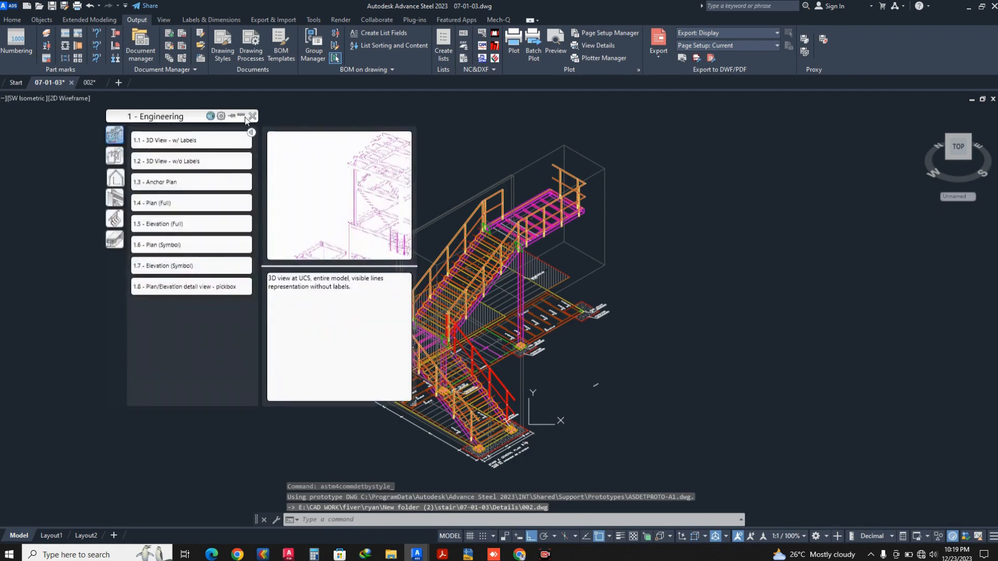
left_click(91, 82)
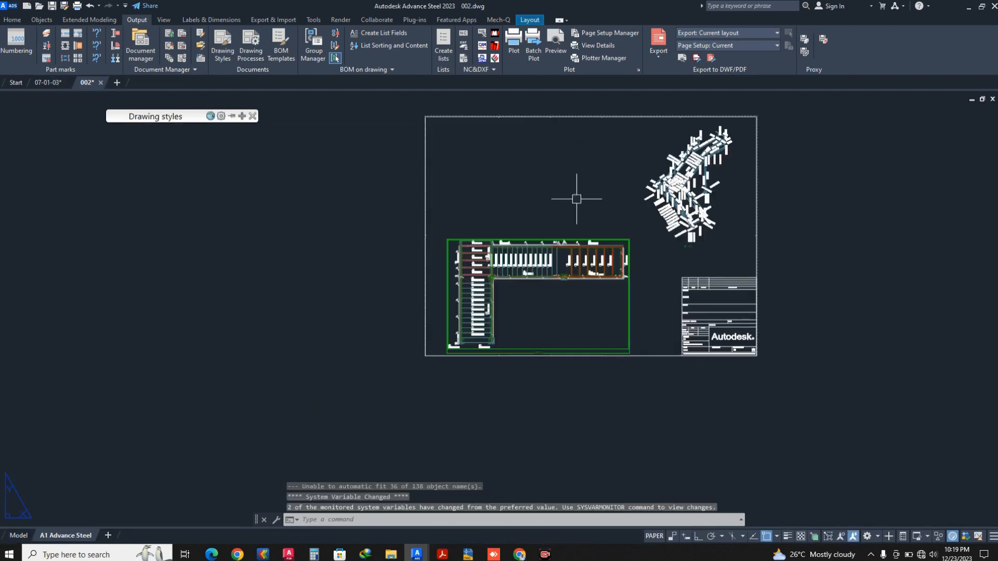
scroll(557, 194, "up", 4)
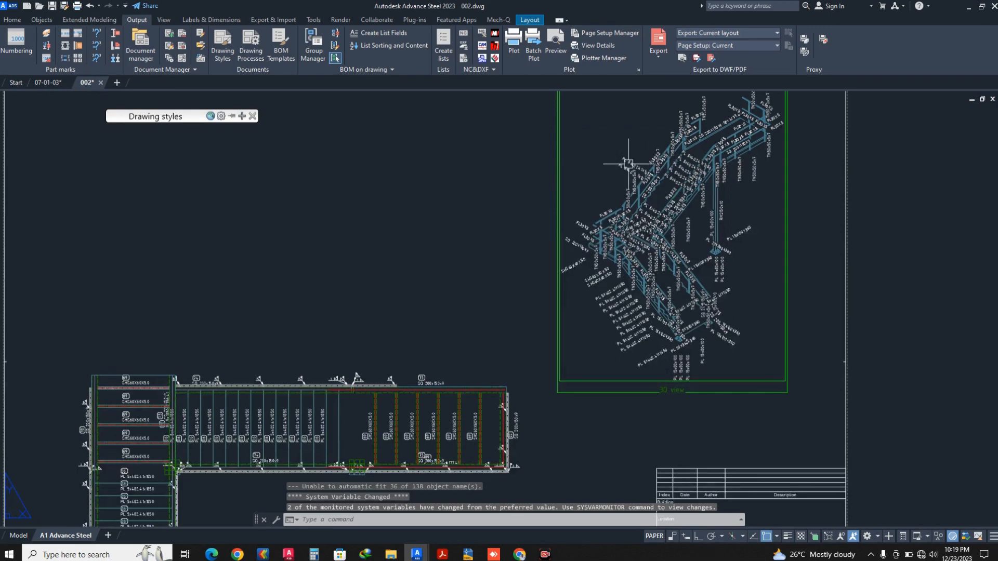
left_click(628, 164)
right_click(626, 162)
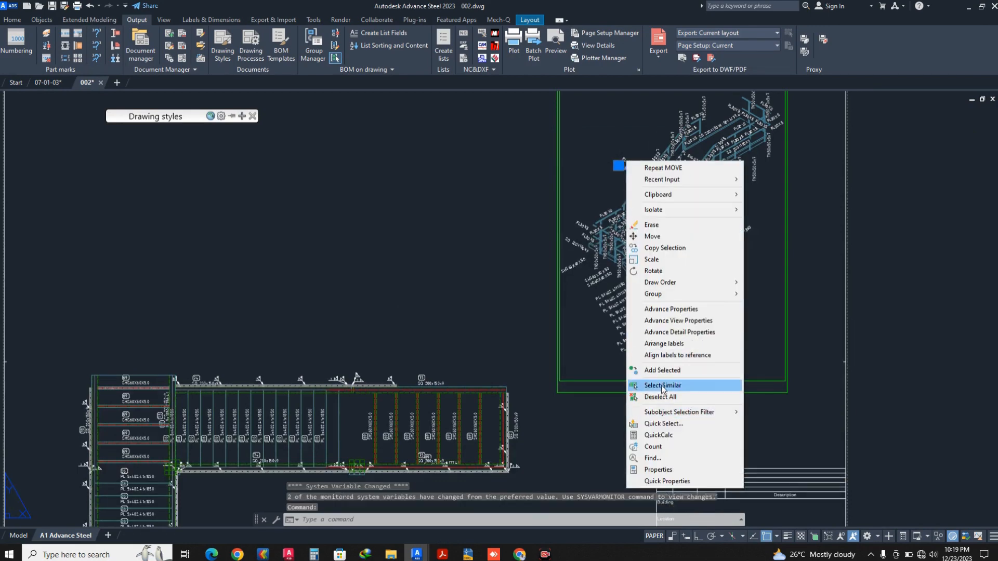
left_click(663, 386)
scroll(619, 148, "down", 2)
left_click(252, 269, "shift")
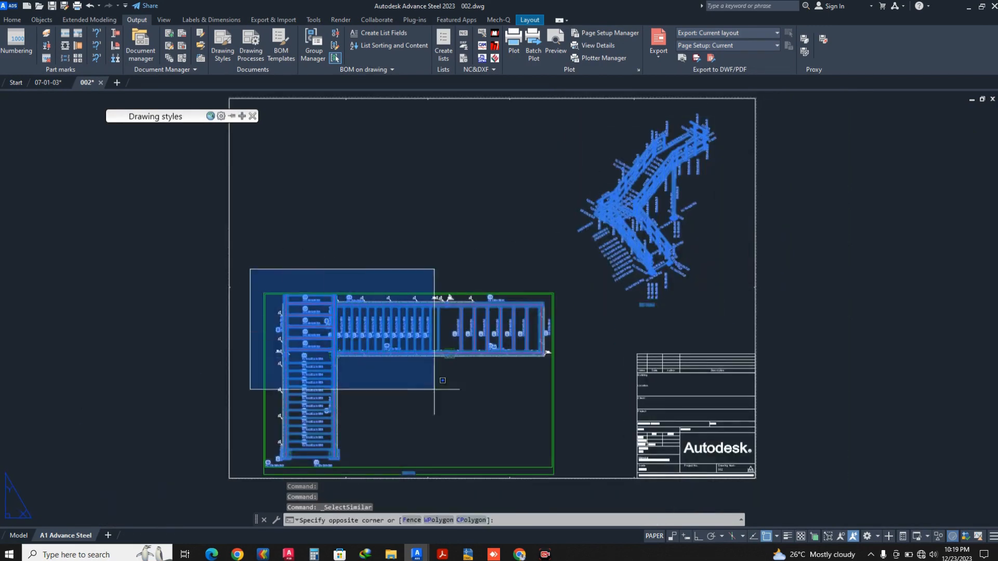
left_click(605, 500, "shift")
type("e")
key("Return")
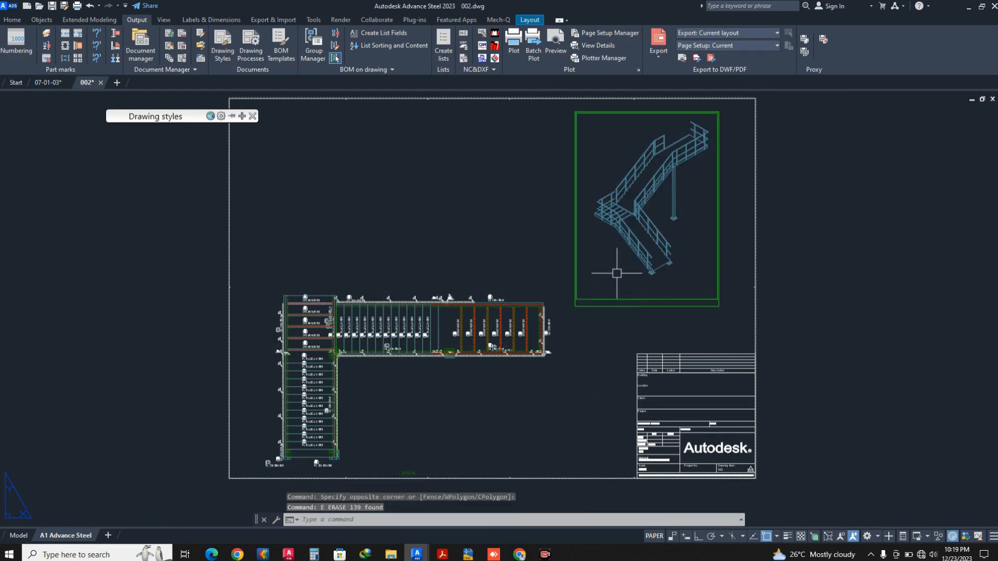
Move the 3D stair view and its frame horizontally toward the right edge of the sheet
middle_click_drag(644, 291, 619, 300)
type("m")
key("Return")
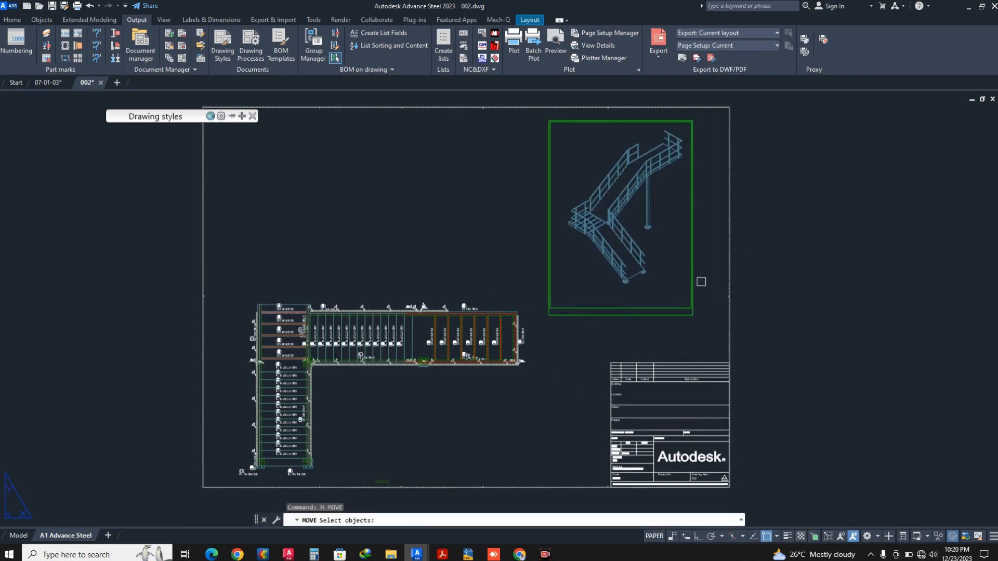
left_click(705, 285)
left_click(699, 292)
key("Return")
left_click(790, 265)
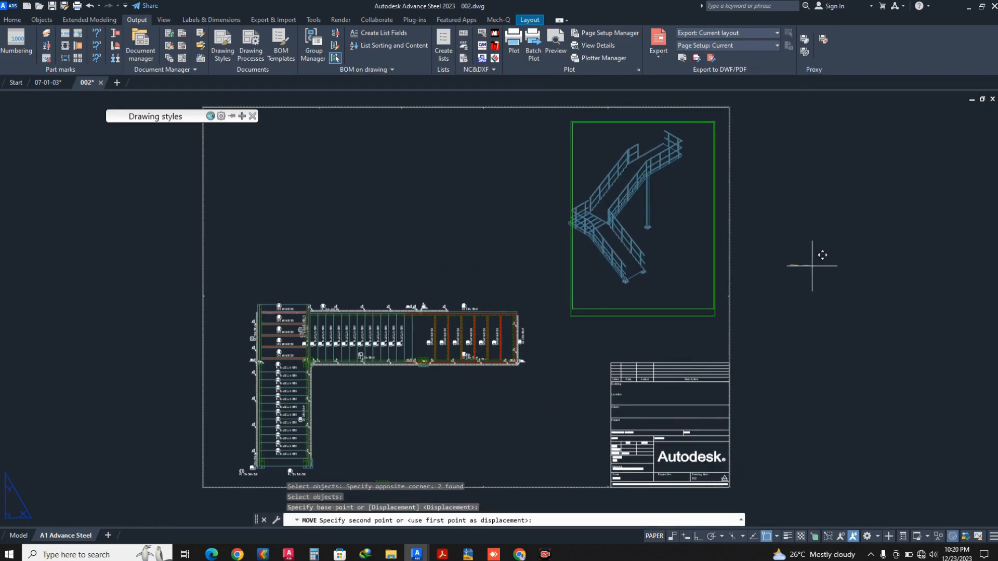
left_click(815, 263)
Nudge the 3D stair view slightly further toward the sheet's upper-right corner
key("Return")
left_click(727, 330)
left_click(680, 279)
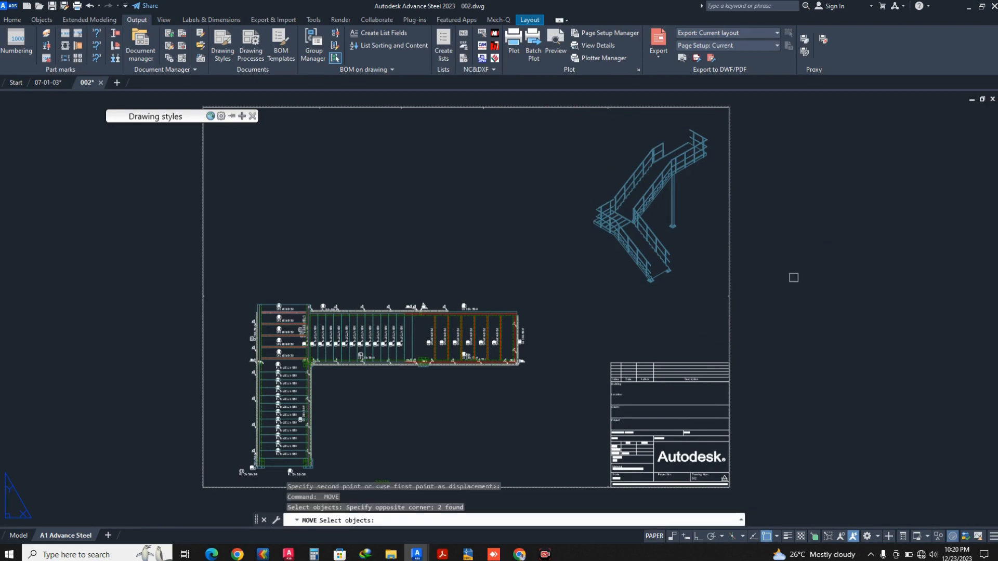
key("Return")
left_click(798, 276)
left_click(805, 269)
middle_click_drag(562, 345, 575, 312)
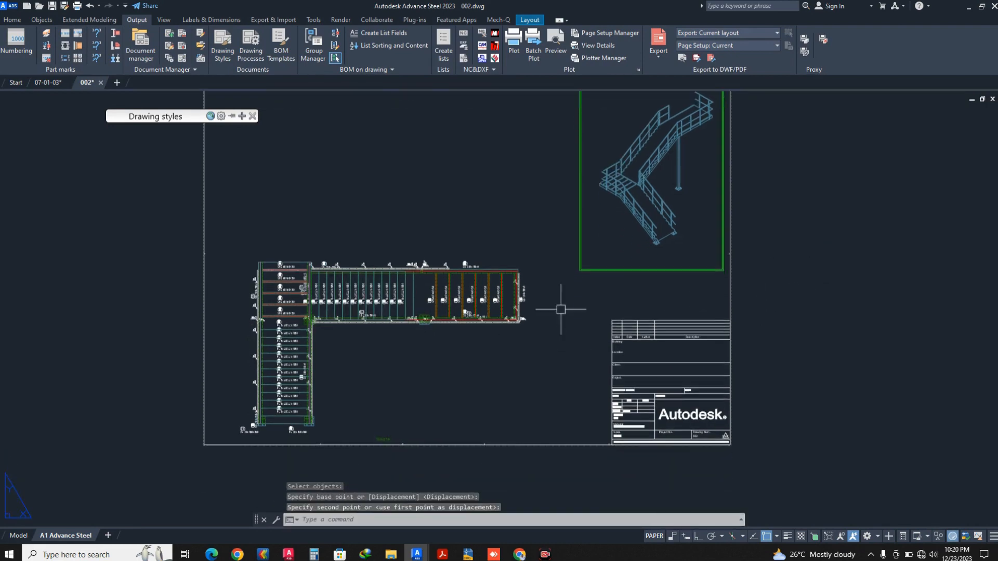
Switch to the stair model 07-01-03 and reset its UCS to World
mouse_move(192, 161)
left_click(50, 79)
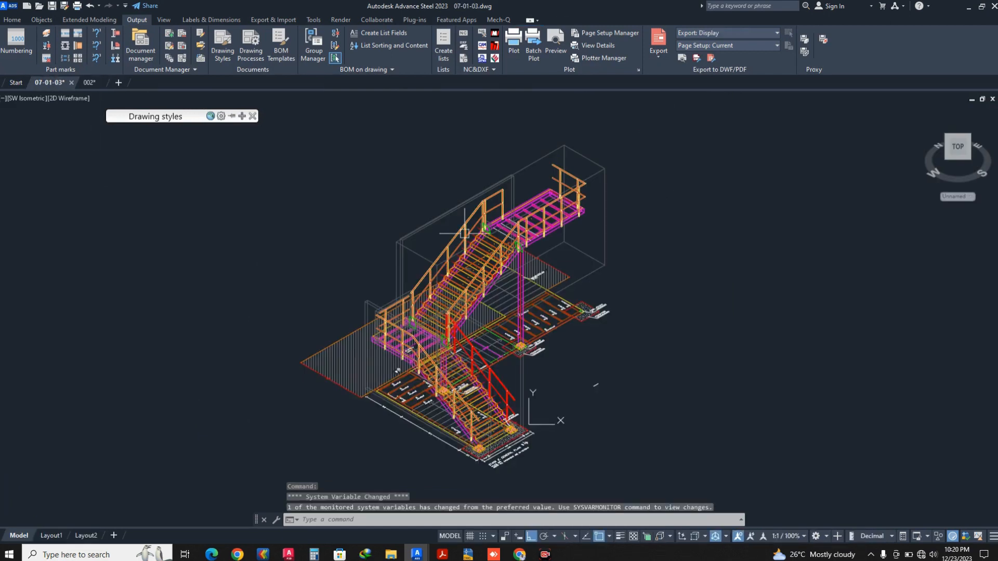
key("Escape")
key("Escape")
key("Escape")
type("u")
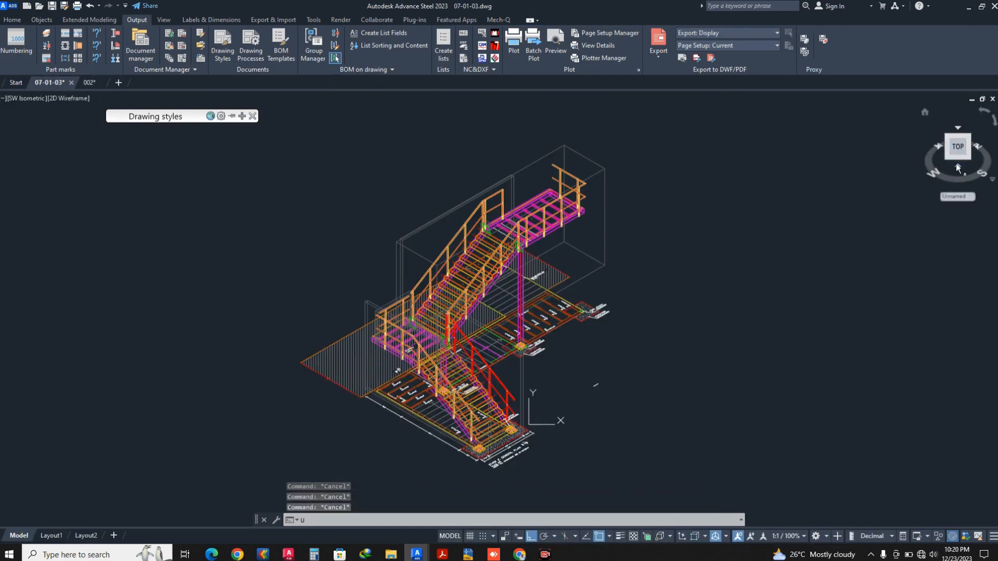
type("cs")
key("Return")
key("Return")
key("Escape")
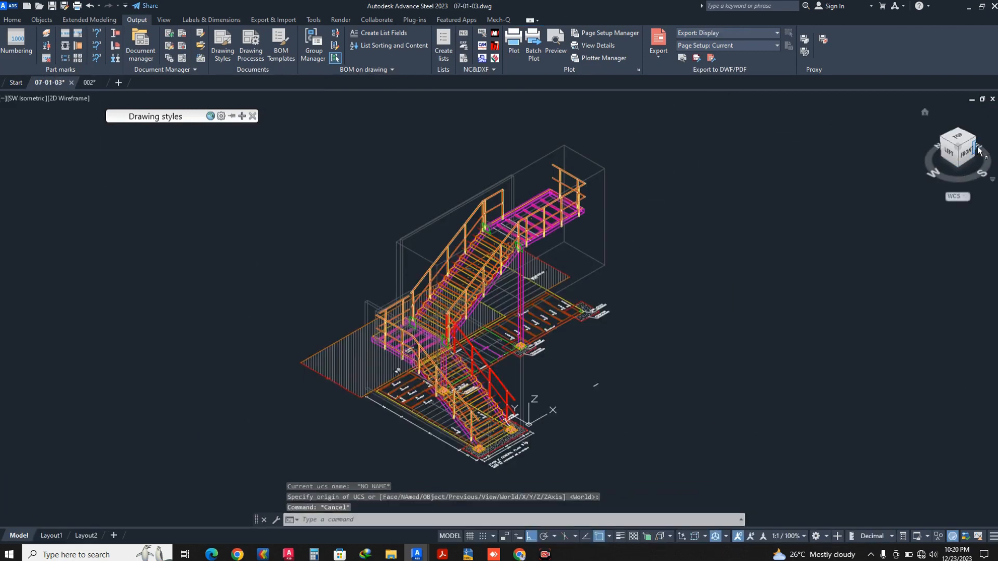
Look at the stair model from the left side and return it to the south-west isometric view
left_click(949, 155)
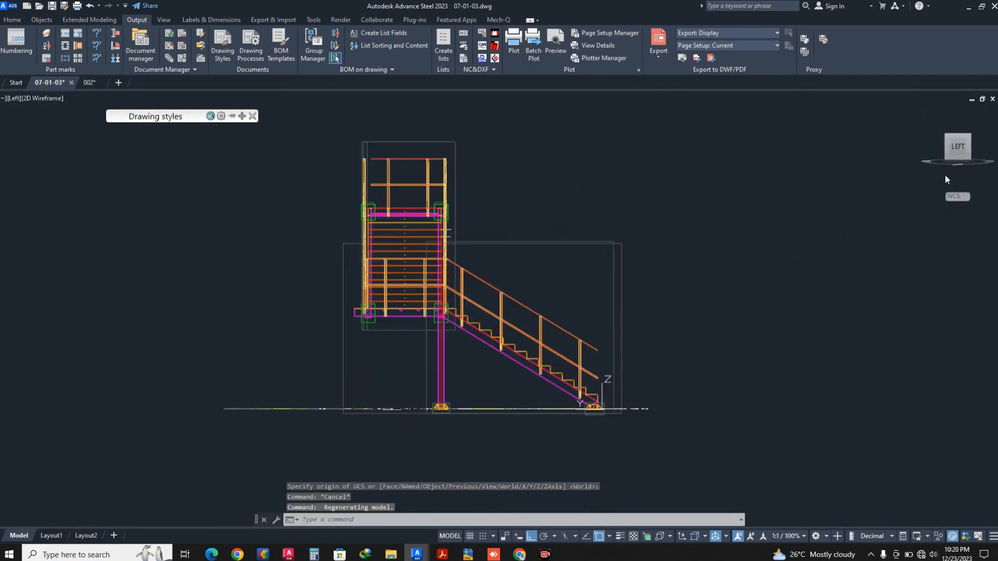
mouse_move(977, 145)
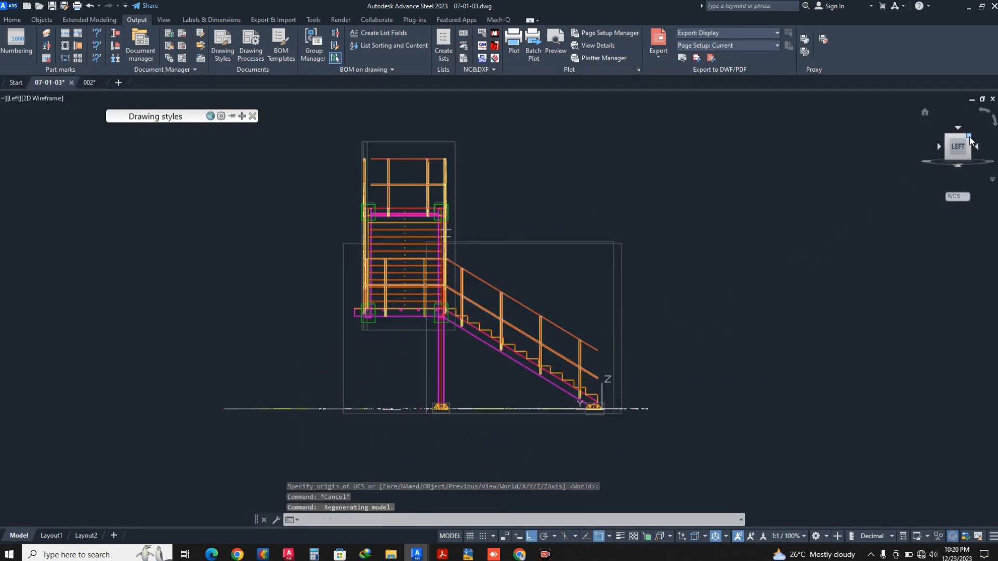
left_click(969, 136)
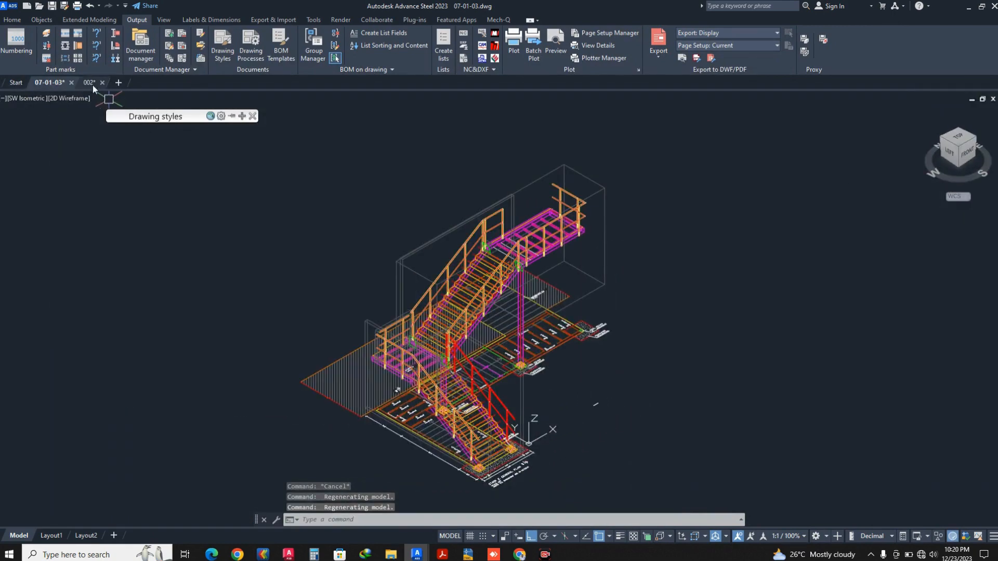
In drawing 002, create a cut view from the plan, cutting along the outer side of the lower flight, with depth reaching about mid-flight
left_click(93, 85)
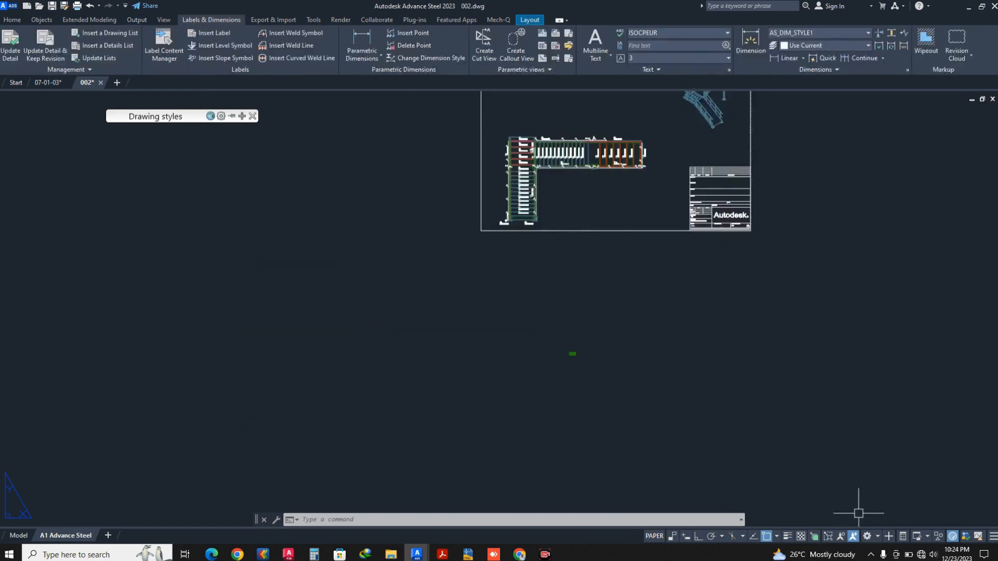
left_click(508, 52)
scroll(520, 274, "up", 6)
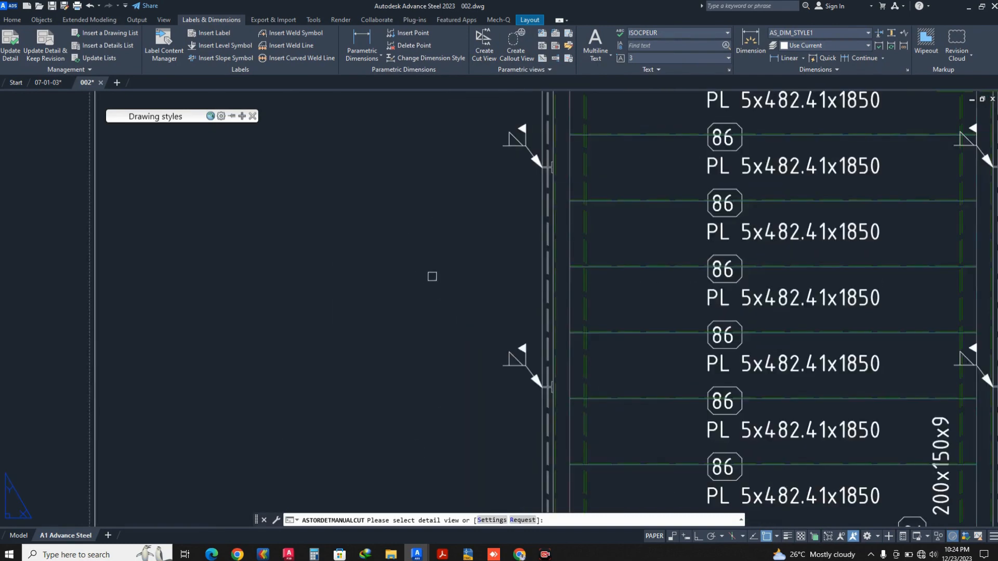
scroll(541, 290, "up", 3)
left_click(543, 289)
middle_click_drag(513, 160, 531, 299)
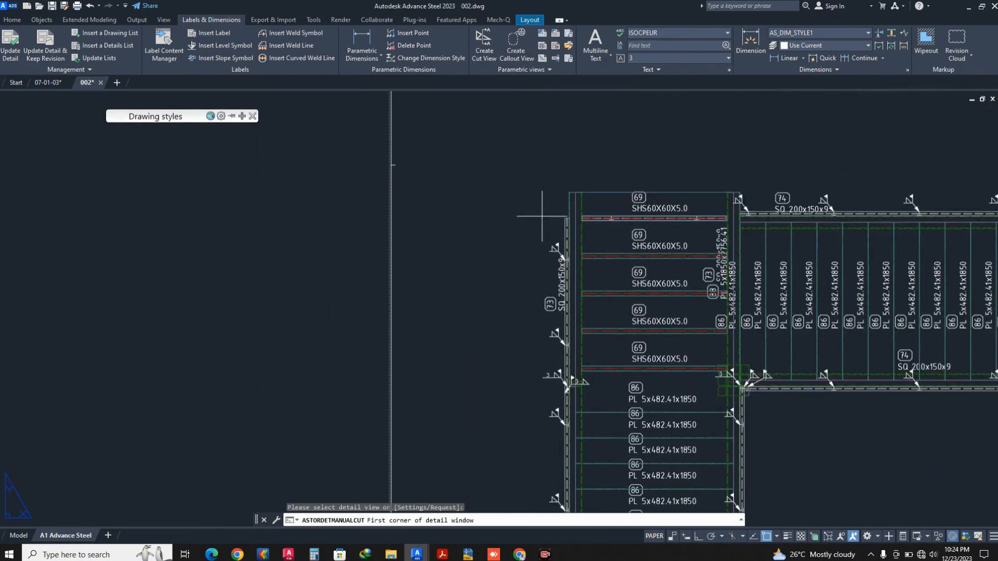
left_click(522, 163)
scroll(522, 163, "down", 5)
scroll(528, 364, "up", 5)
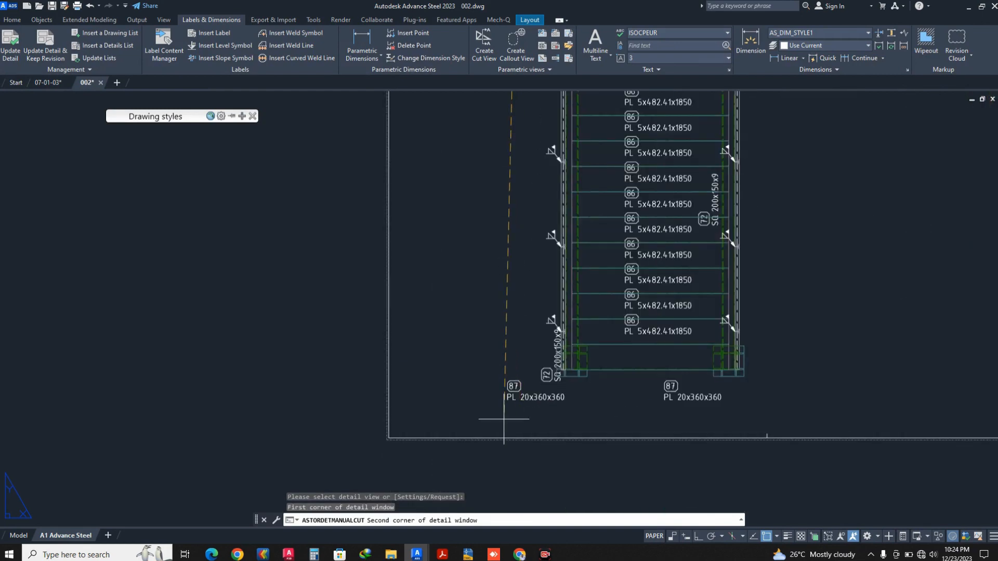
left_click(516, 408)
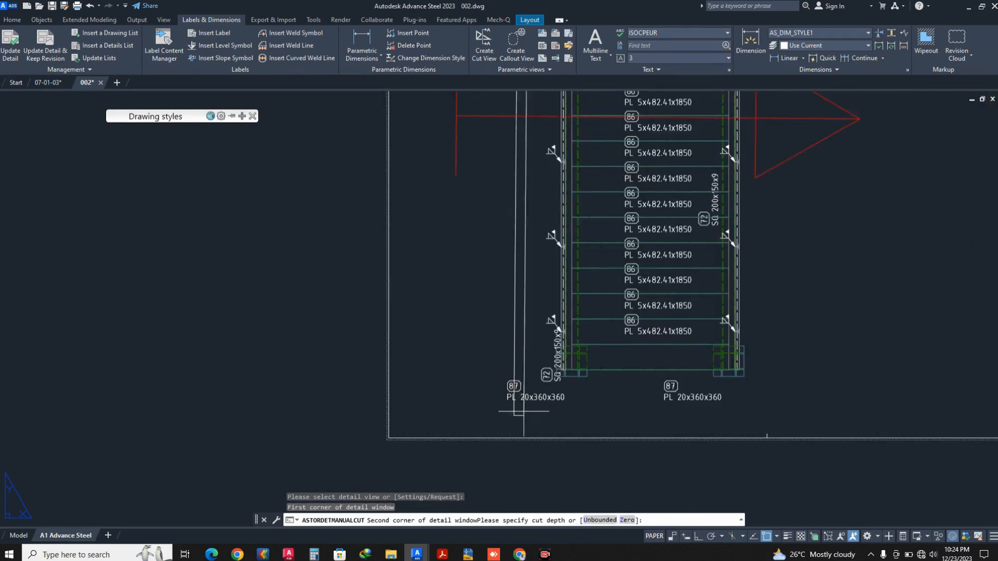
scroll(523, 403, "down", 2)
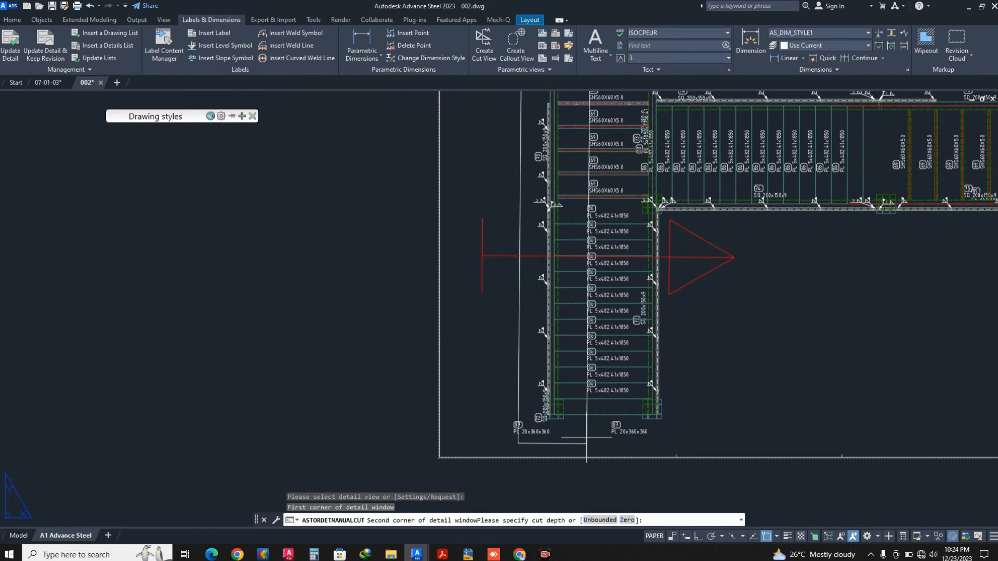
scroll(588, 462, "down", 2)
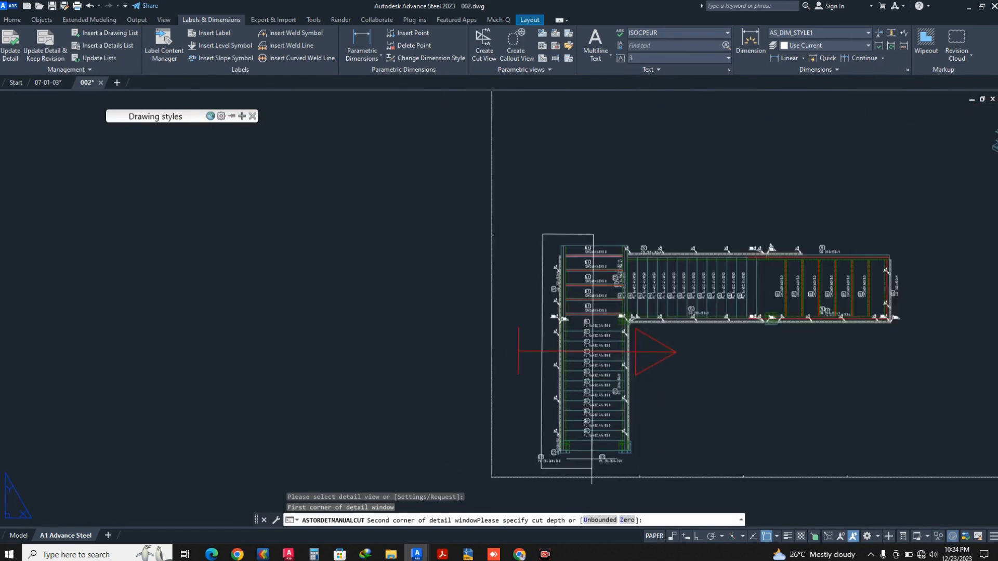
left_click(592, 358)
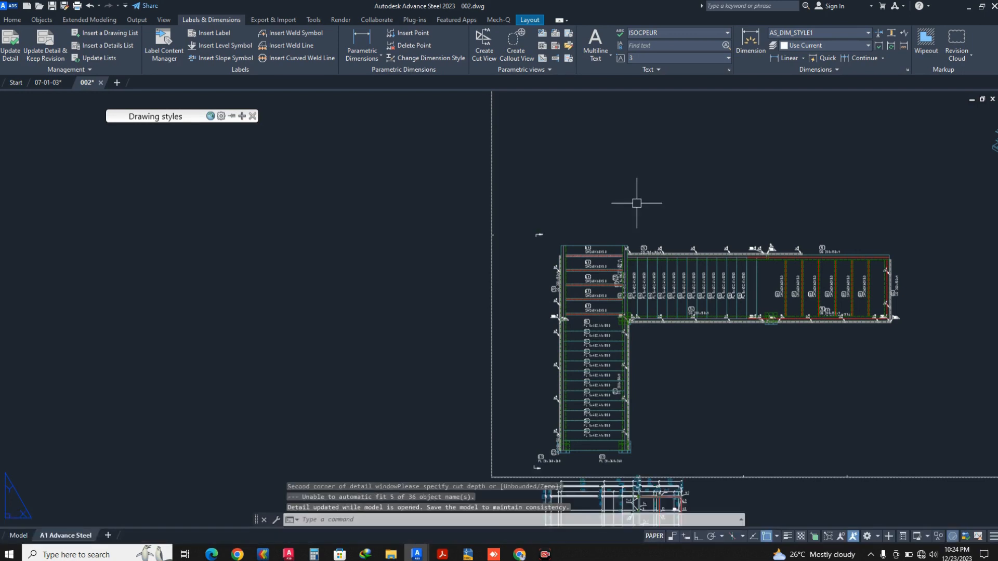
Set the rotation of the new section view to 270 in its view properties
scroll(637, 202, "down", 5)
scroll(652, 361, "up", 5)
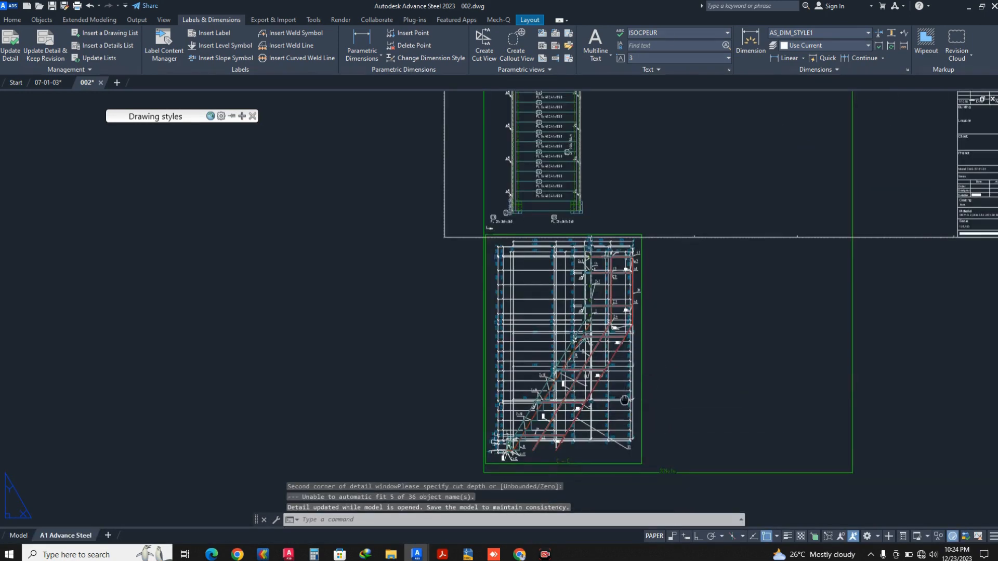
middle_click_drag(624, 400, 624, 387)
double_click(643, 384)
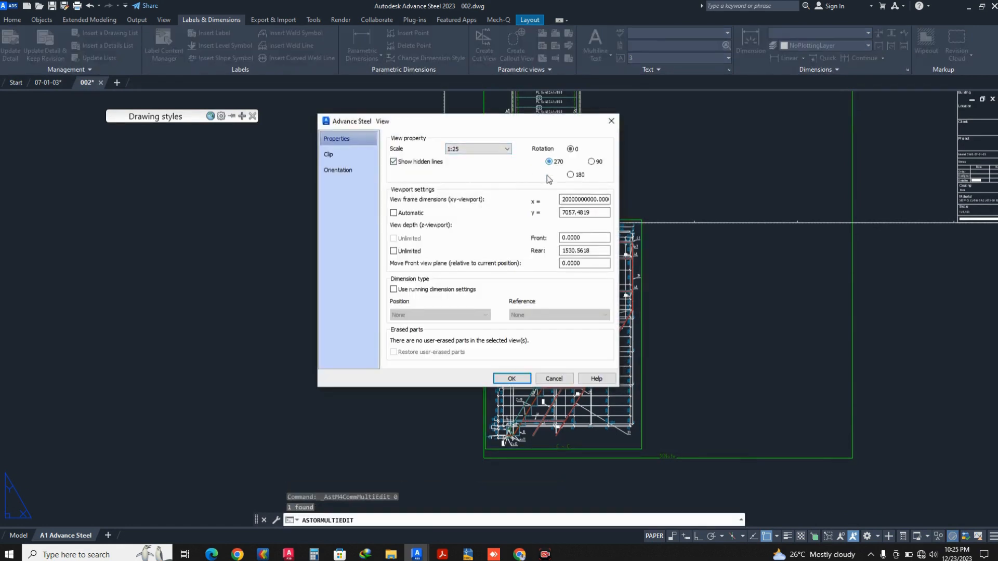
left_click(519, 378)
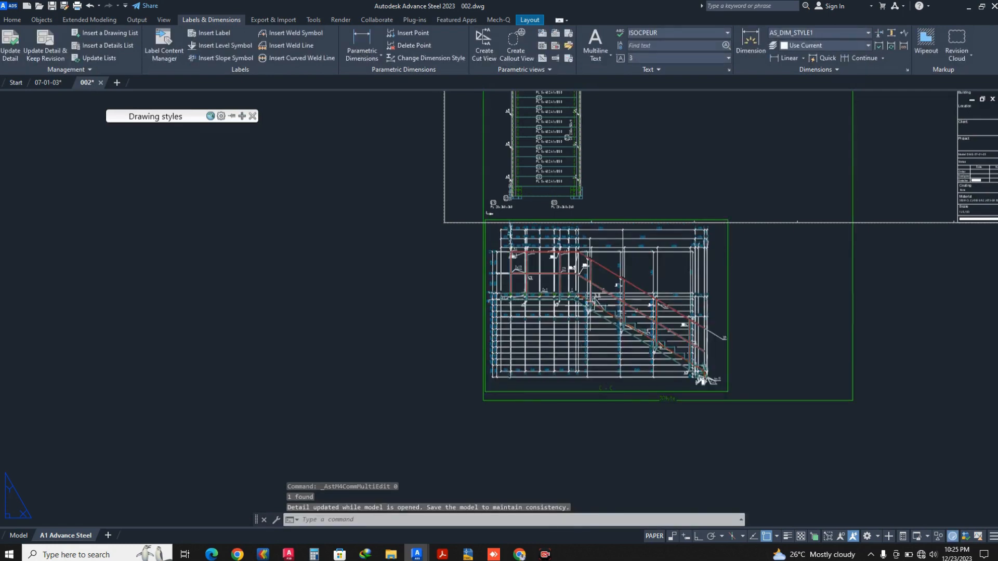
Select all dimensions of the stair section view as similar objects and erase them, keeping its part labels
scroll(595, 346, "up", 3)
right_click(557, 324)
key("Escape")
key("Escape")
left_click(564, 333)
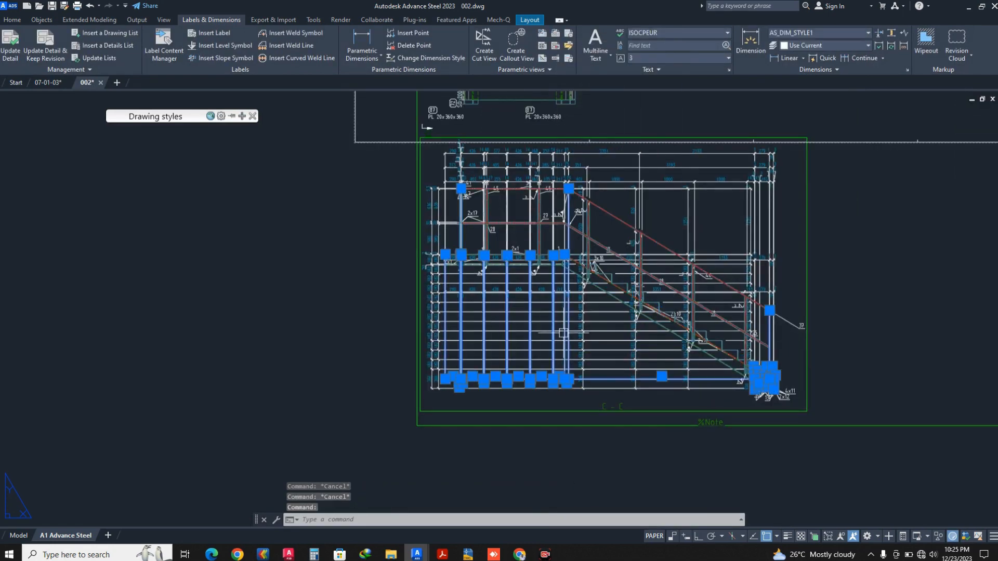
right_click(564, 332)
left_click(597, 230)
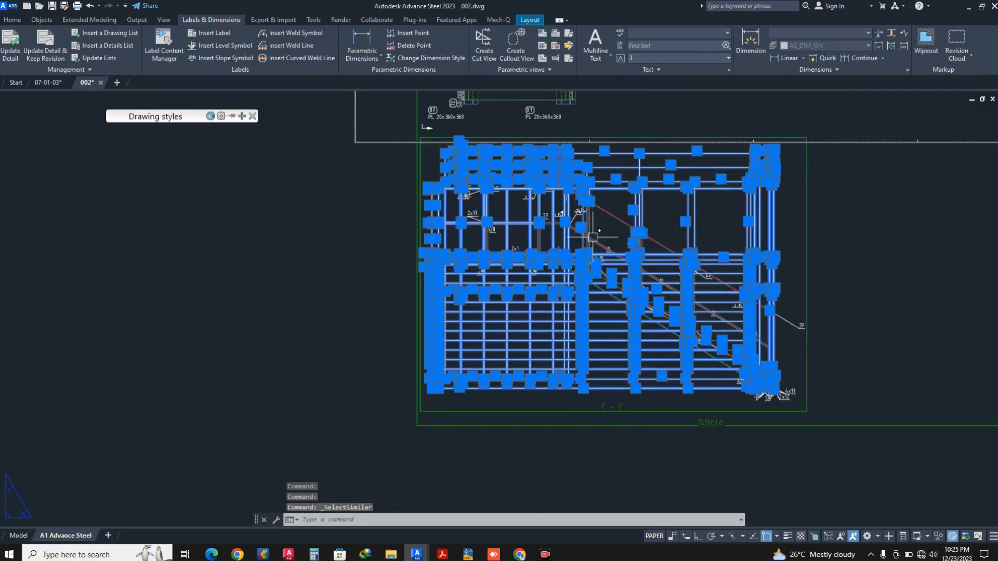
right_click(659, 214)
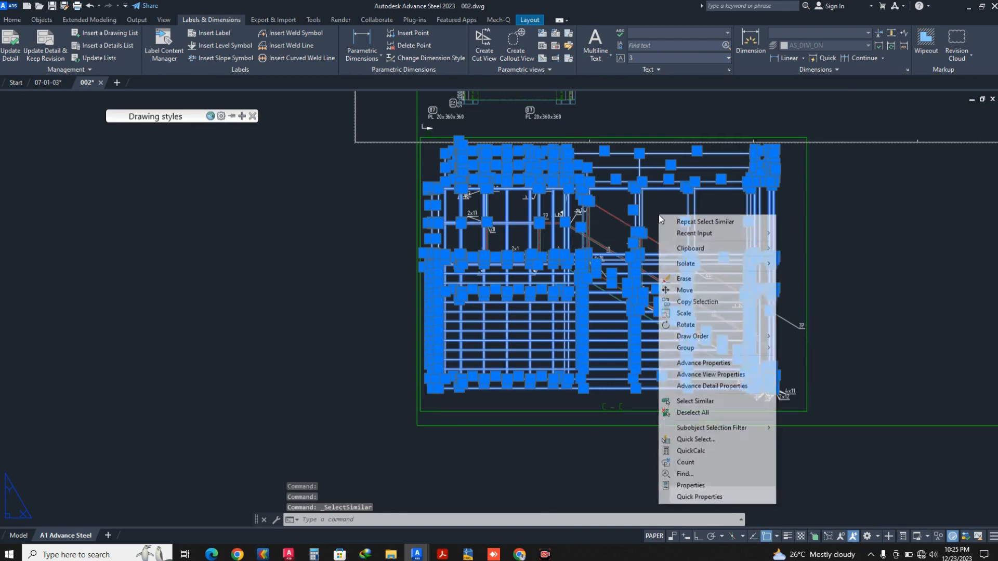
left_click(684, 279)
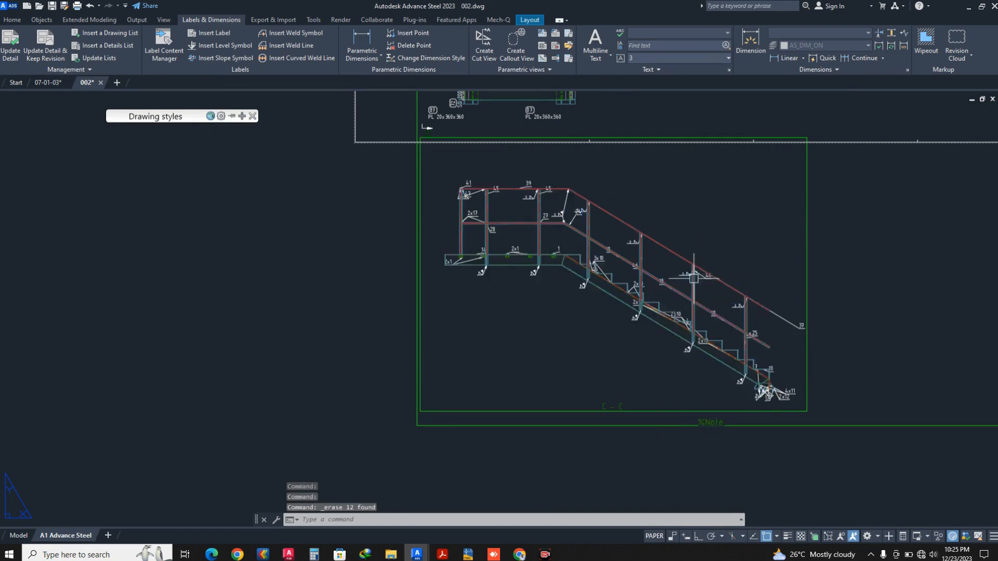
scroll(724, 222, "down", 5)
key("Escape")
key("Escape")
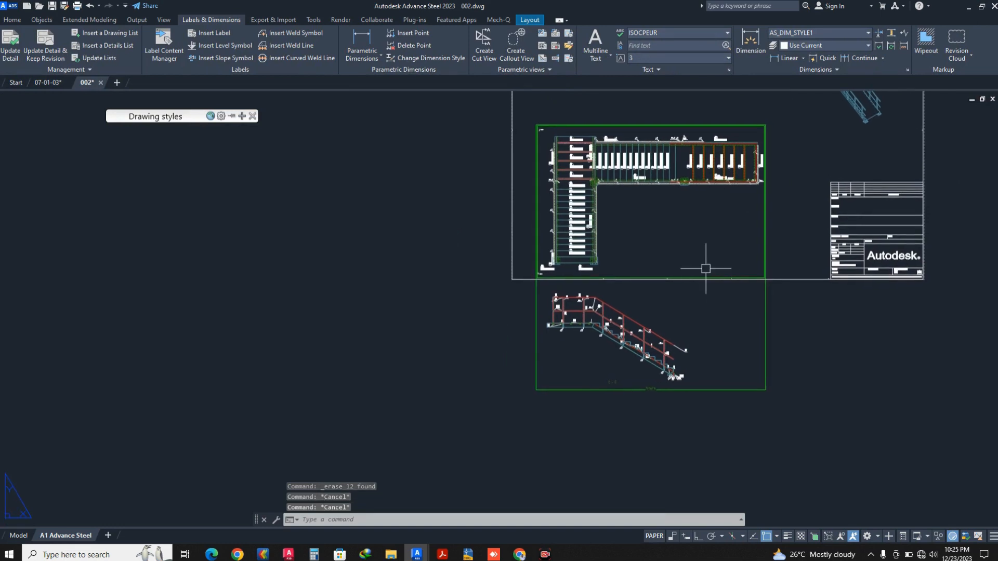
Move the section view from below the sheet into the free area above the plan view
key("Return")
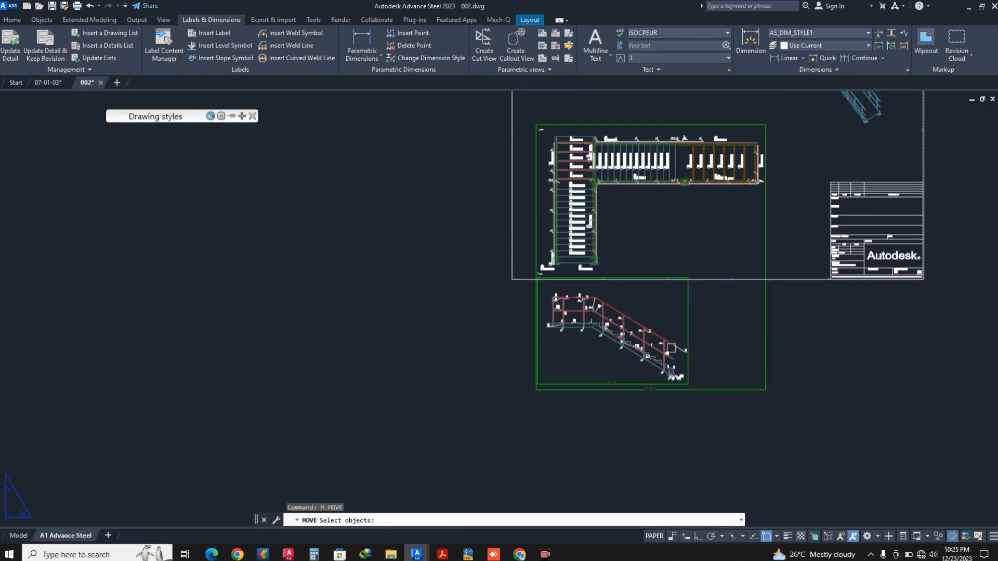
left_click(688, 333)
key("Return")
left_click(700, 332)
middle_click_drag(698, 208, 691, 390)
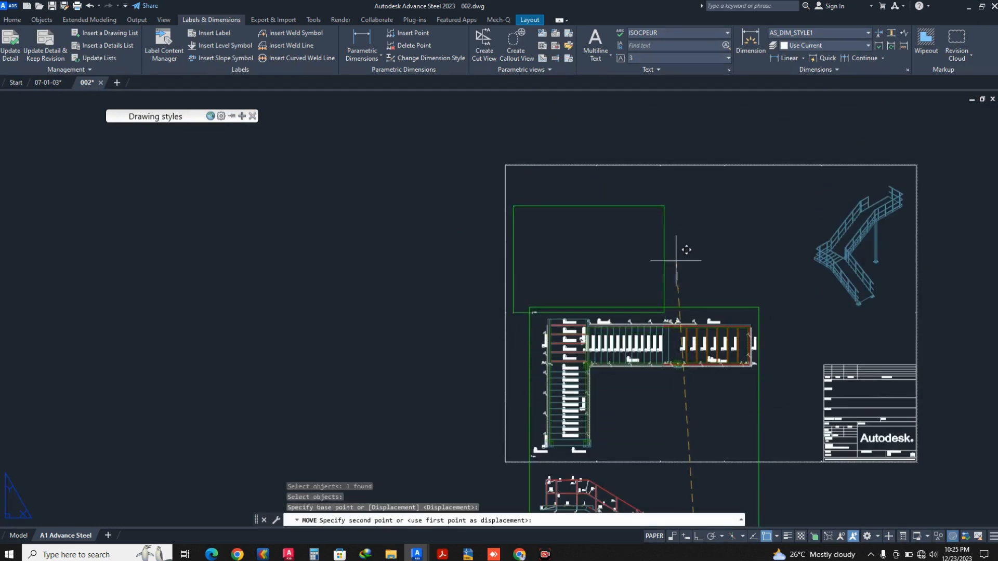
left_click(677, 232)
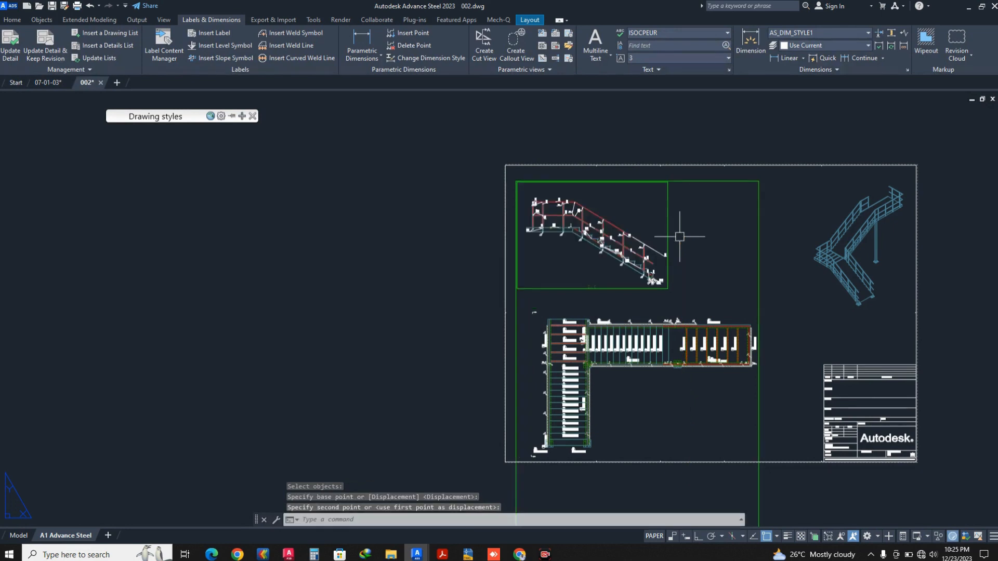
Shift the section view slightly up toward the sheet's upper border
key("Return")
left_click(668, 216)
key("Return")
left_click(691, 228)
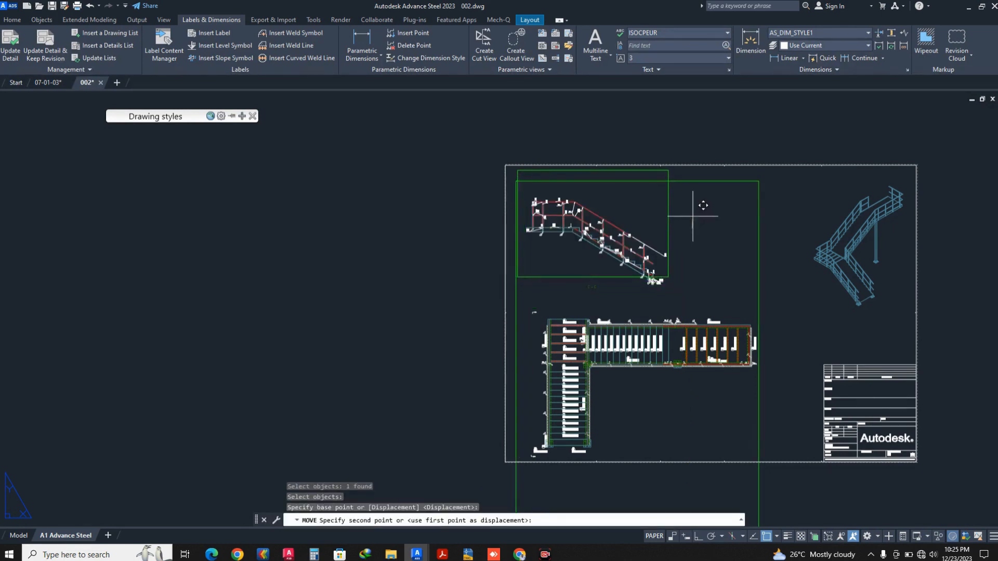
key("Escape")
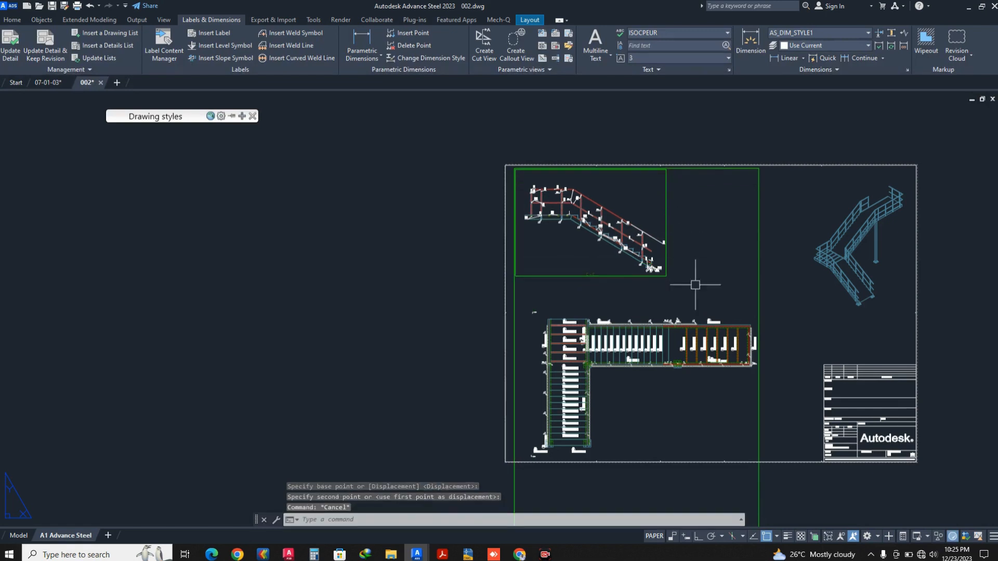
Move the section view slightly down and left, closer to the plan view
middle_click_drag(709, 303, 693, 263)
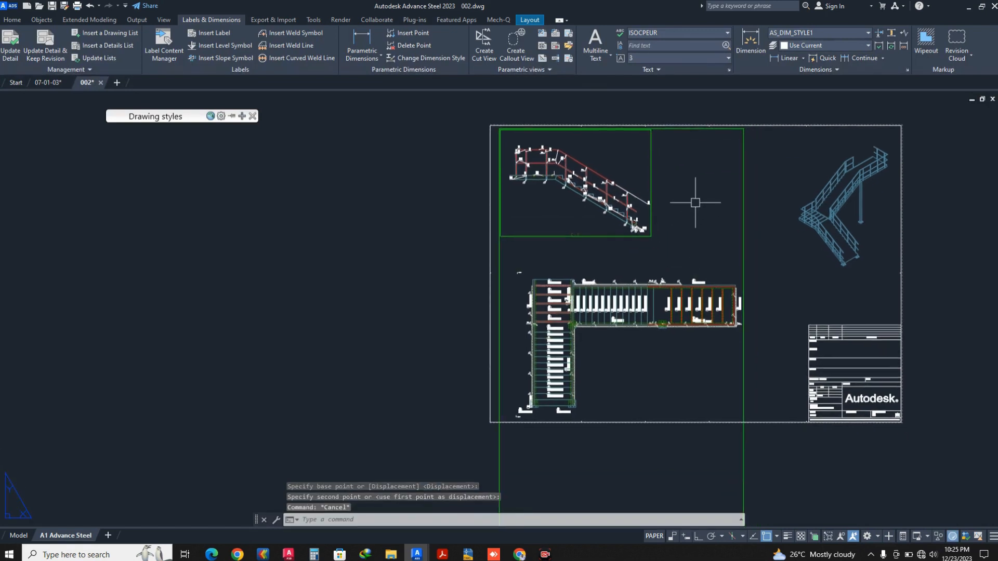
key("Return")
left_click(650, 159)
key("Return")
left_click(671, 157)
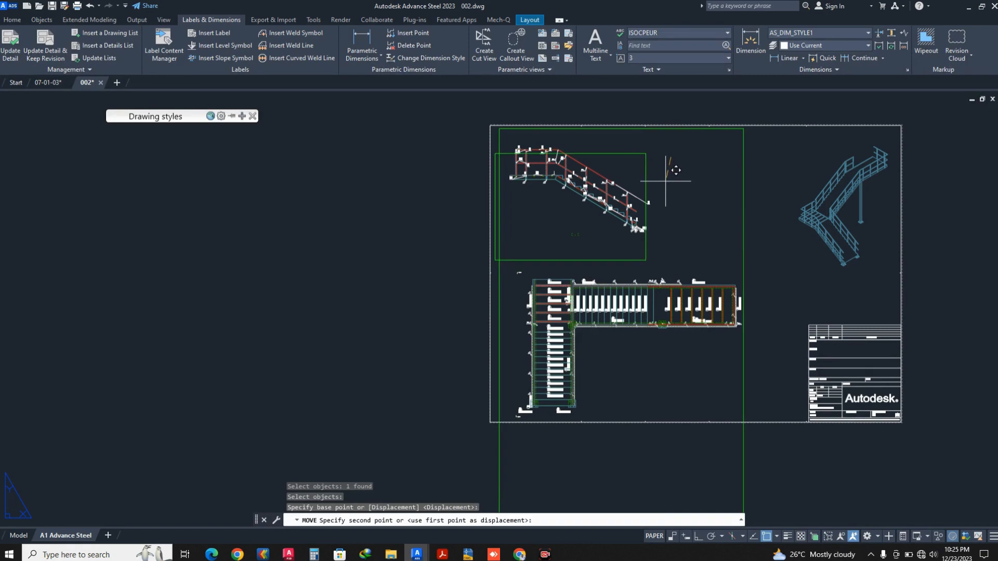
left_click(665, 181)
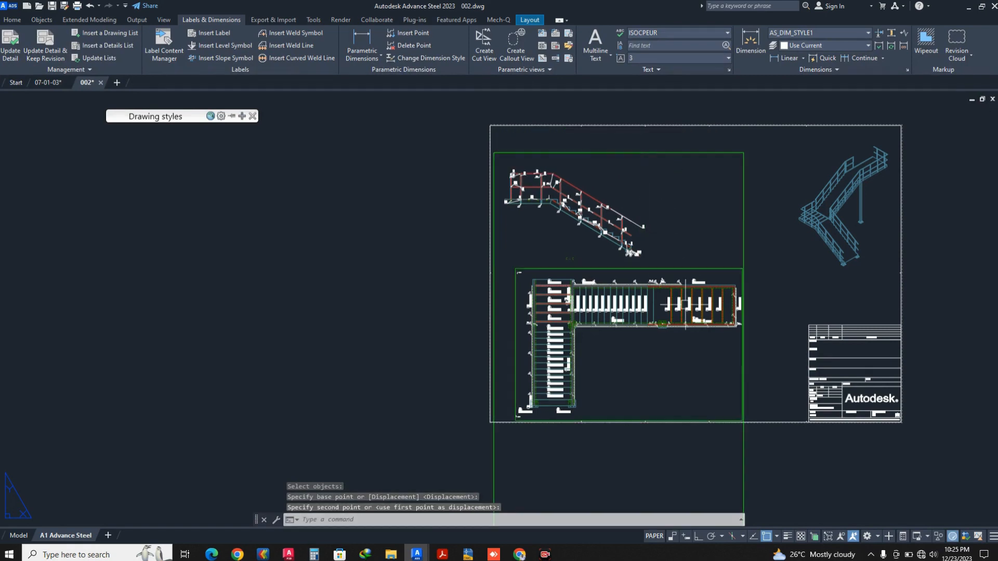
middle_click_drag(666, 181, 626, 75)
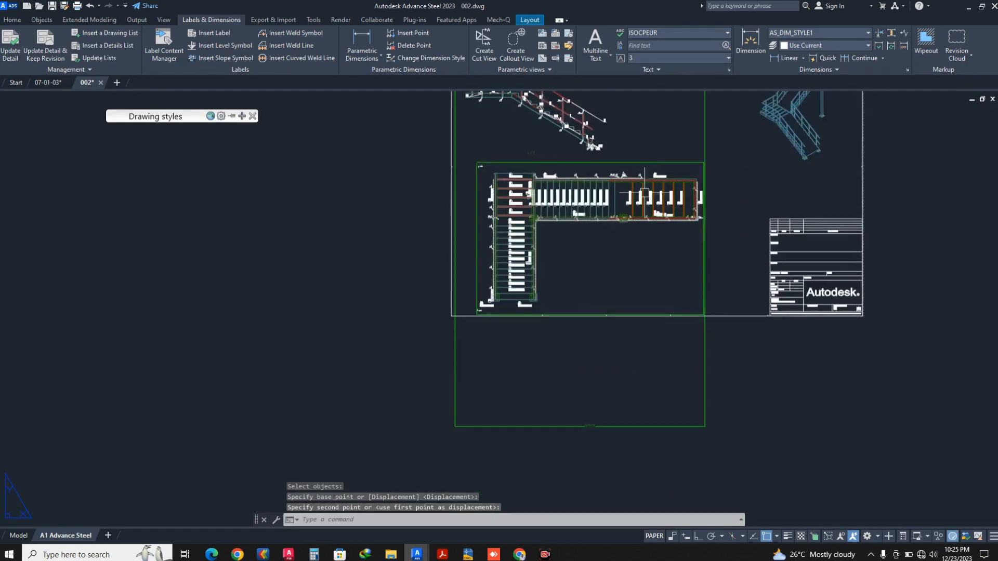
Start a cut view on the plan and draw its cut line along the horizontal flight's upper edge, from the corner landing past the outer end
left_click(492, 44)
scroll(593, 188, "up", 6)
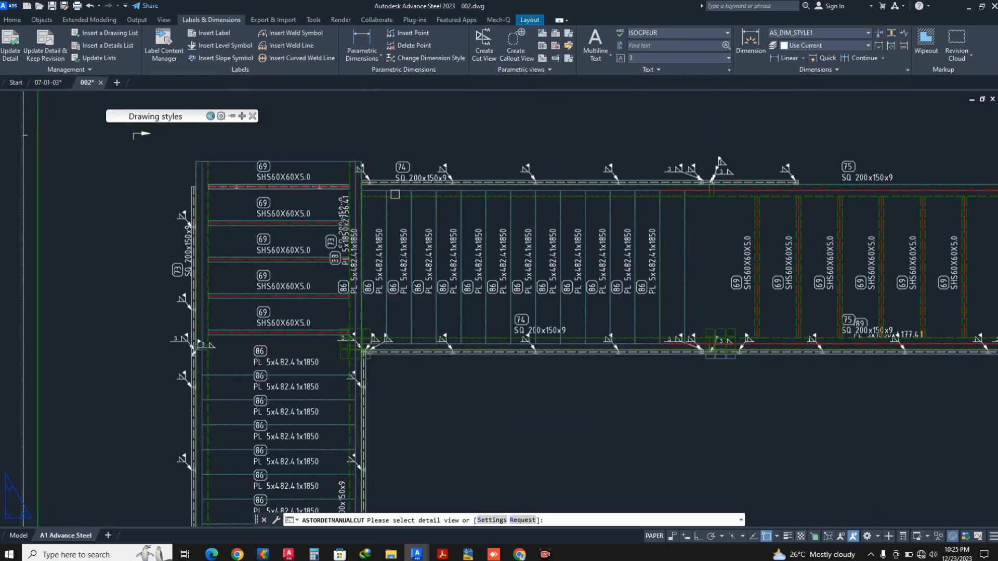
scroll(396, 195, "up", 12)
left_click(410, 200)
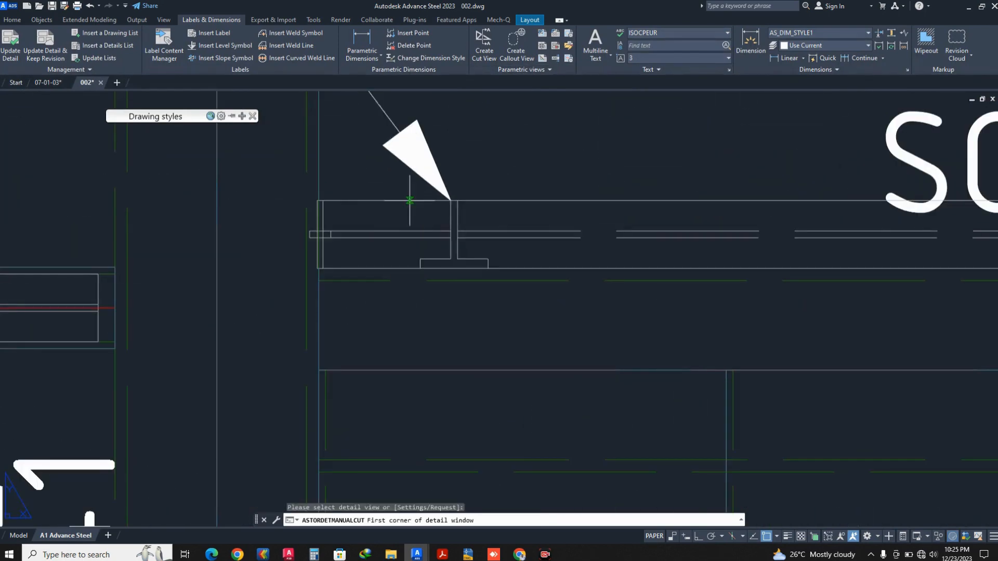
scroll(343, 162, "down", 5)
middle_click_drag(350, 97, 361, 232)
scroll(360, 233, "up", 5)
scroll(361, 233, "up", 3)
middle_click_drag(361, 124, 370, 224)
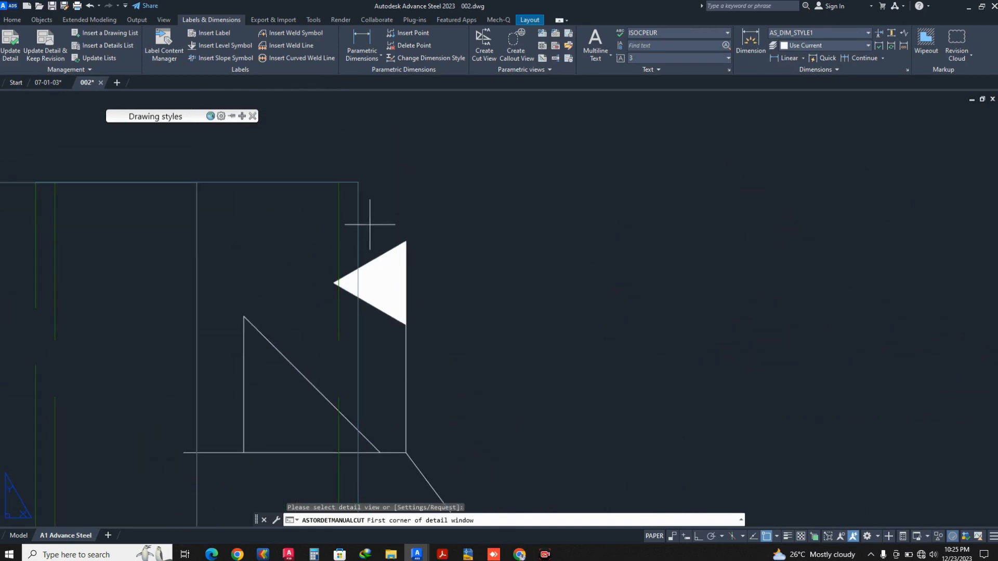
left_click(360, 214)
scroll(463, 216, "down", 6)
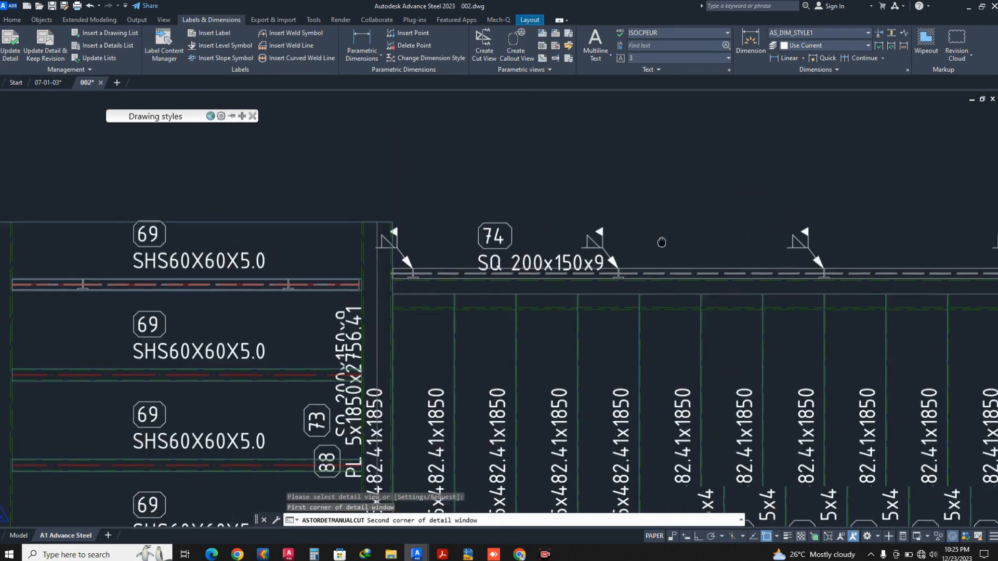
scroll(814, 235, "up", 5)
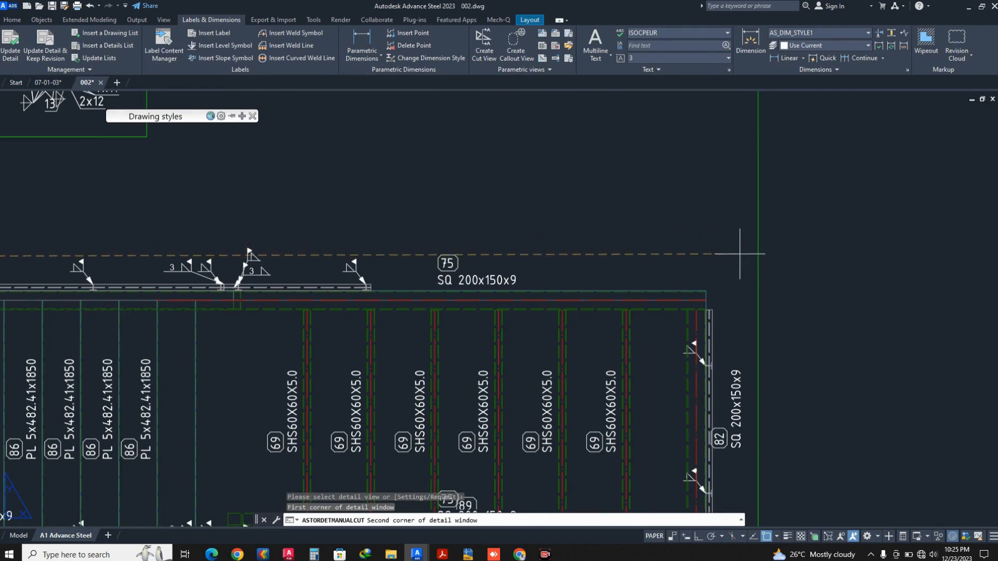
left_click(741, 254)
Set the cut depth to reach beyond the horizontal flight's lower edge and generate the section view
scroll(741, 254, "down", 5)
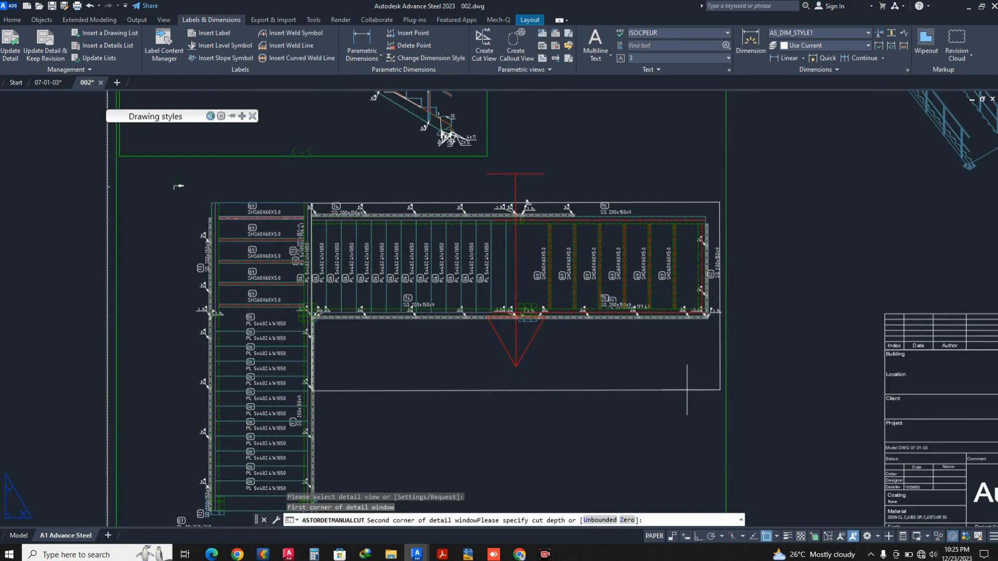
left_click(687, 390)
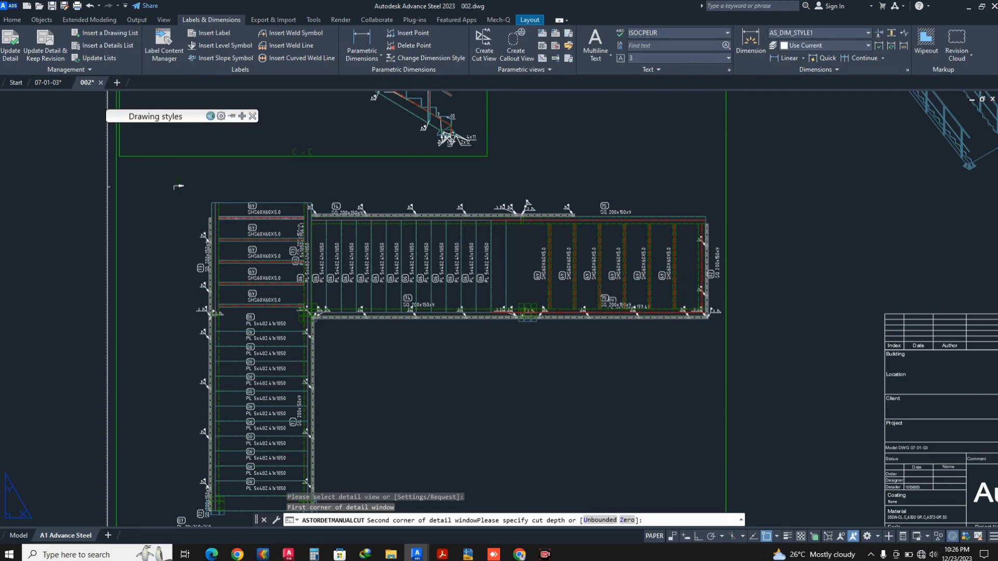
key("Return")
scroll(723, 277, "down", 5)
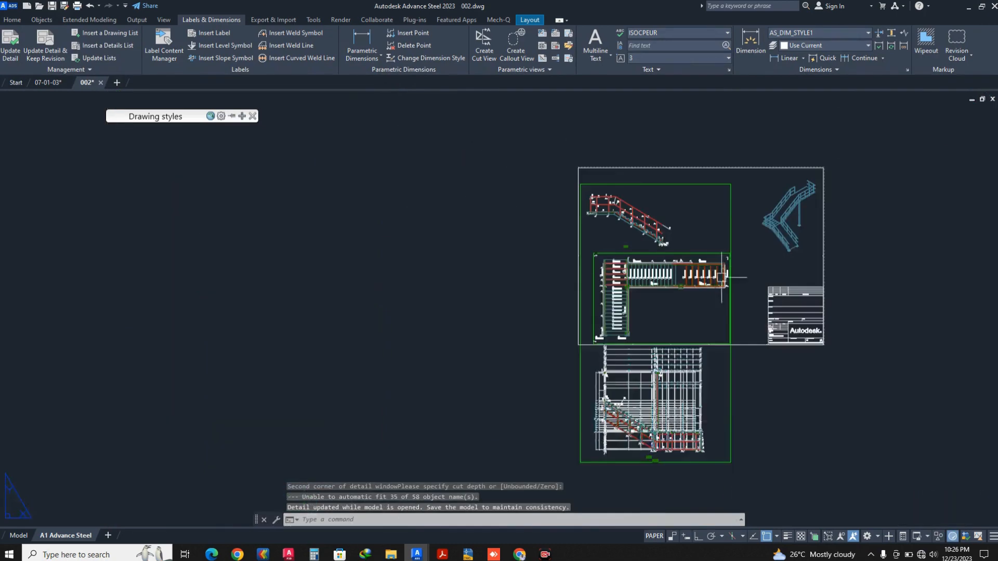
scroll(656, 372, "up", 5)
key("Escape")
Select all dimensions of the new section view below the sheet as similar objects and erase them
scroll(643, 246, "down", 3)
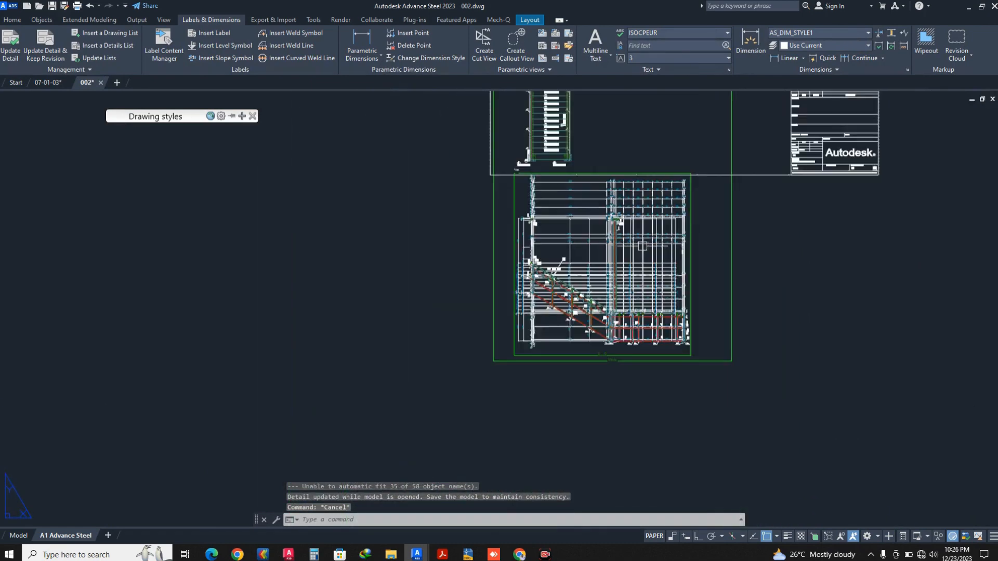
left_click(580, 205)
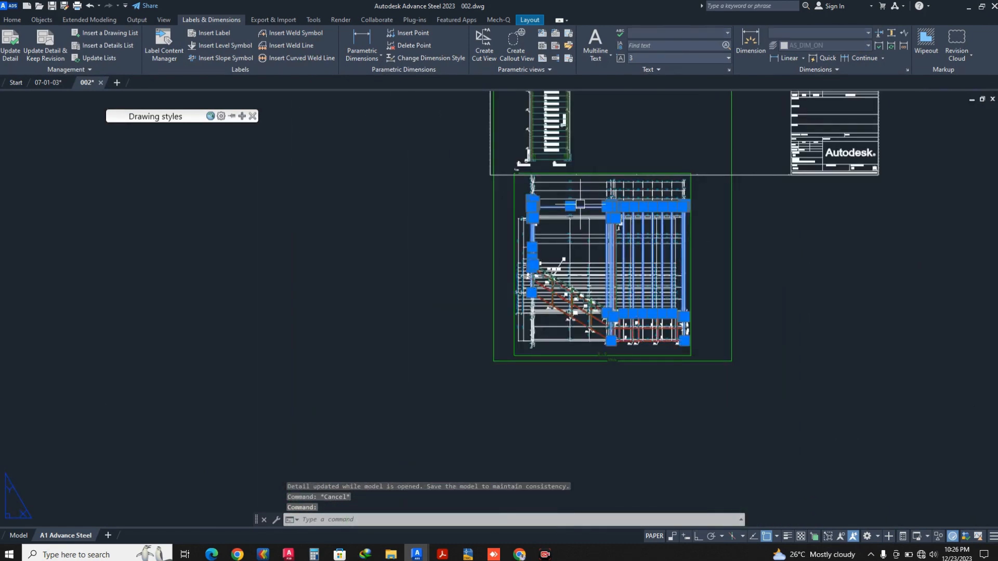
right_click(580, 204)
left_click(622, 406)
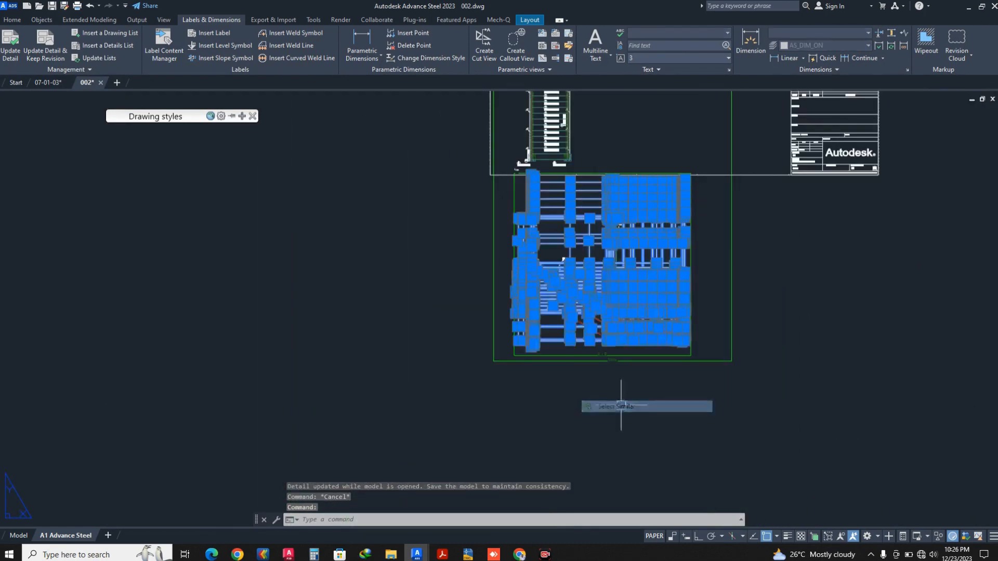
right_click(716, 290)
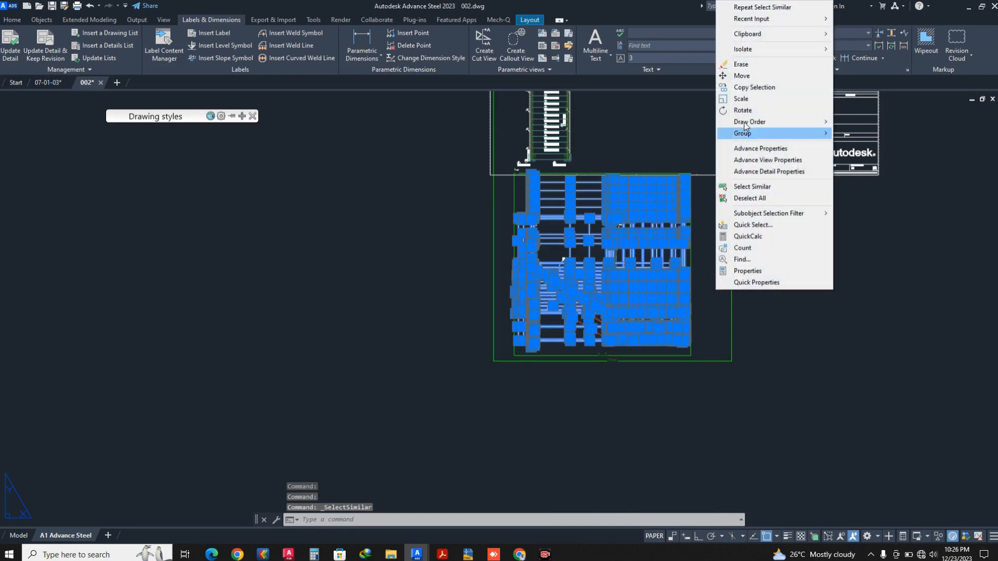
left_click(741, 64)
scroll(640, 326, "up", 2)
scroll(640, 314, "down", 4)
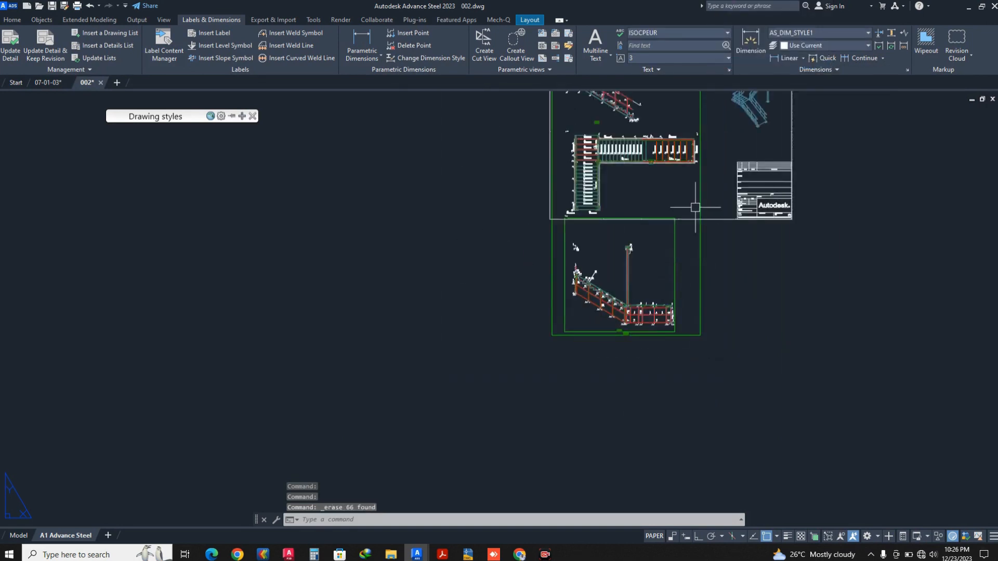
middle_click_drag(697, 208, 683, 303)
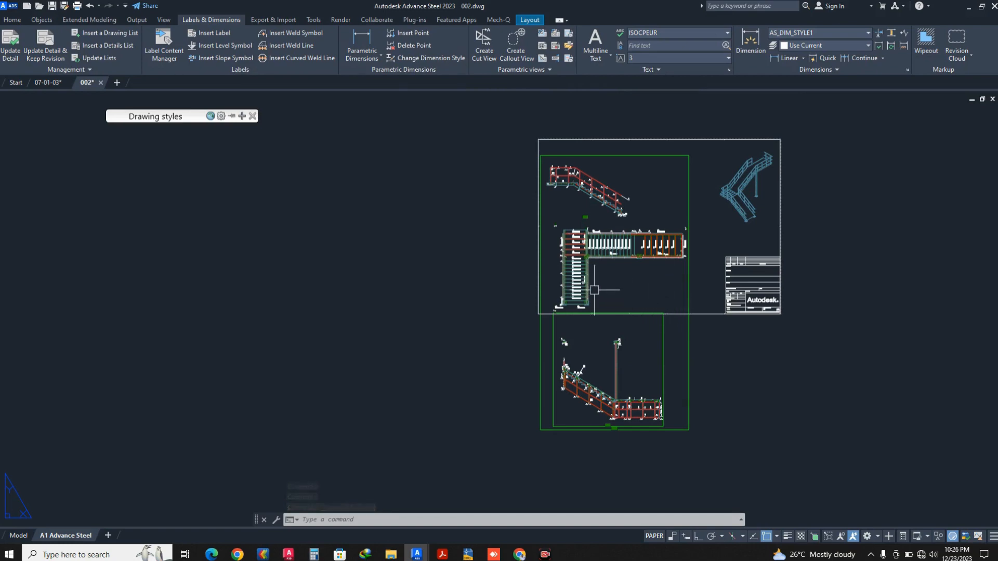
Set the rotation of the new section view to 270 in its view properties
scroll(584, 201, "up", 5)
scroll(608, 187, "down", 5)
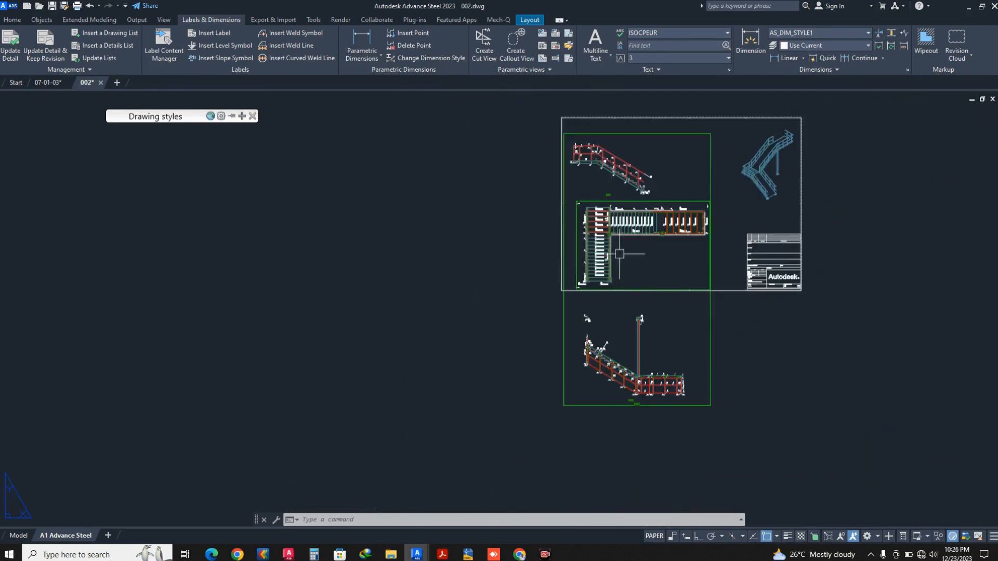
scroll(677, 314, "up", 3)
scroll(697, 337, "up", 2)
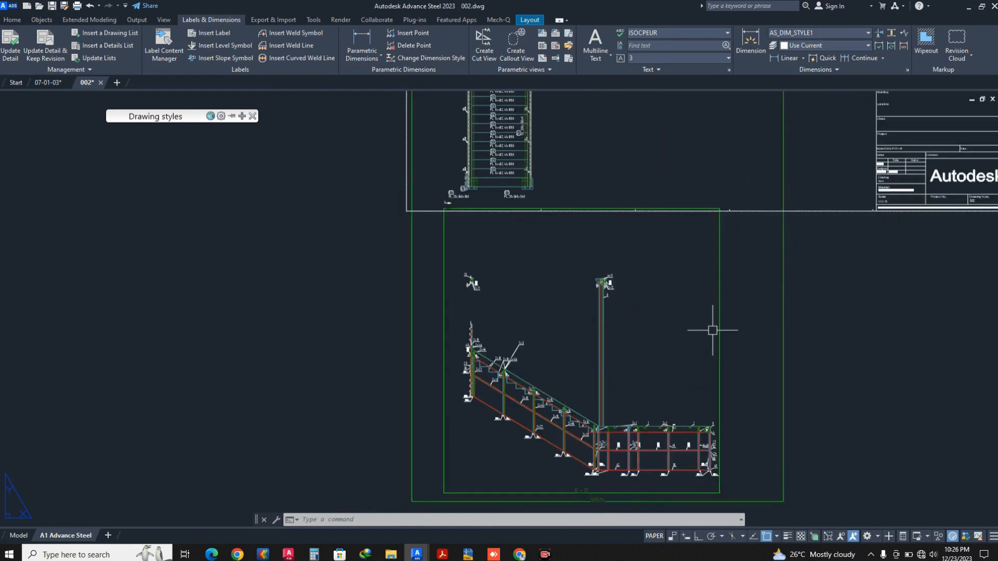
left_click(720, 321)
right_click(735, 322)
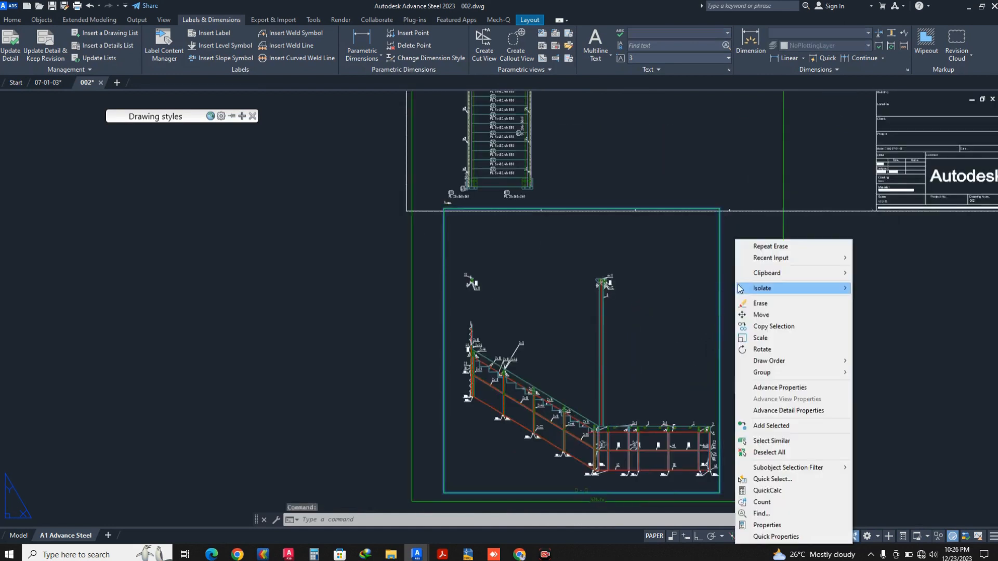
left_click(772, 387)
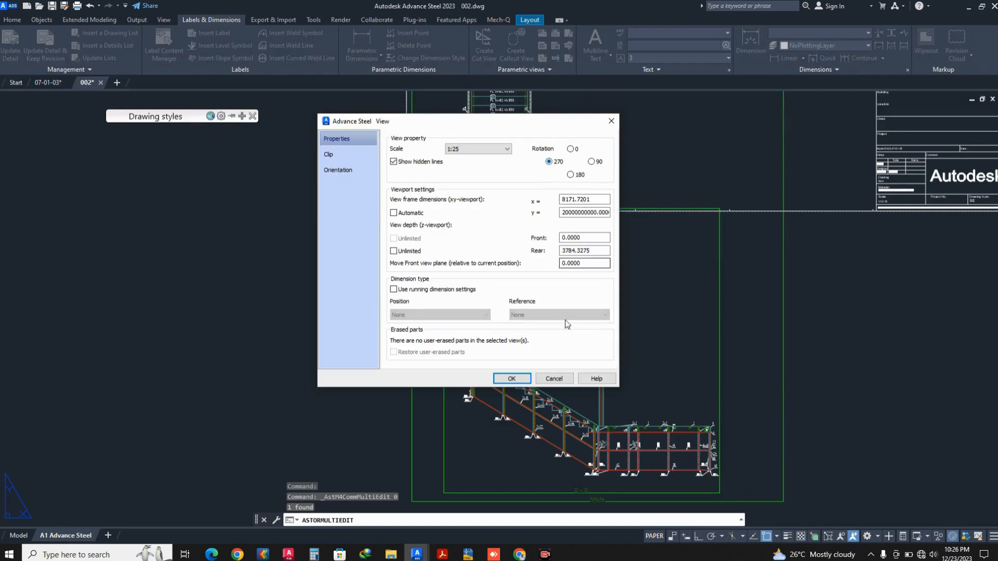
left_click(511, 379)
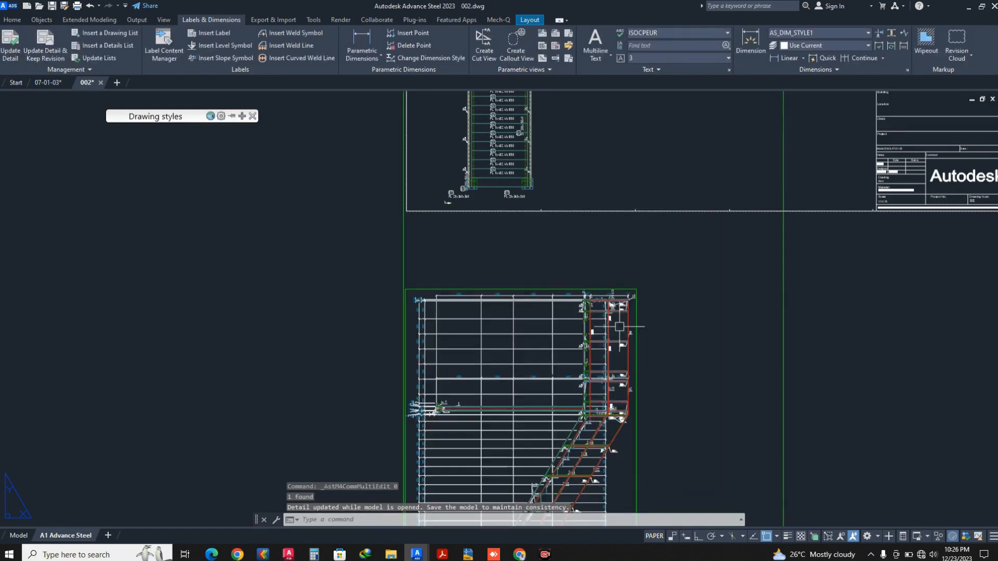
Change the new section view's rotation to 180 so the stair stands upright
scroll(630, 288, "down", 5)
scroll(613, 319, "up", 6)
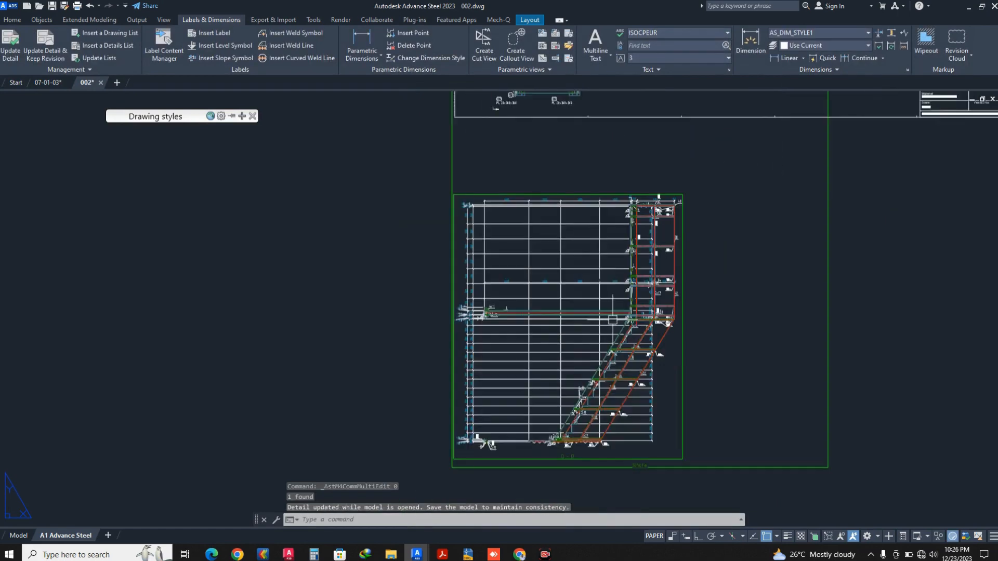
double_click(684, 370)
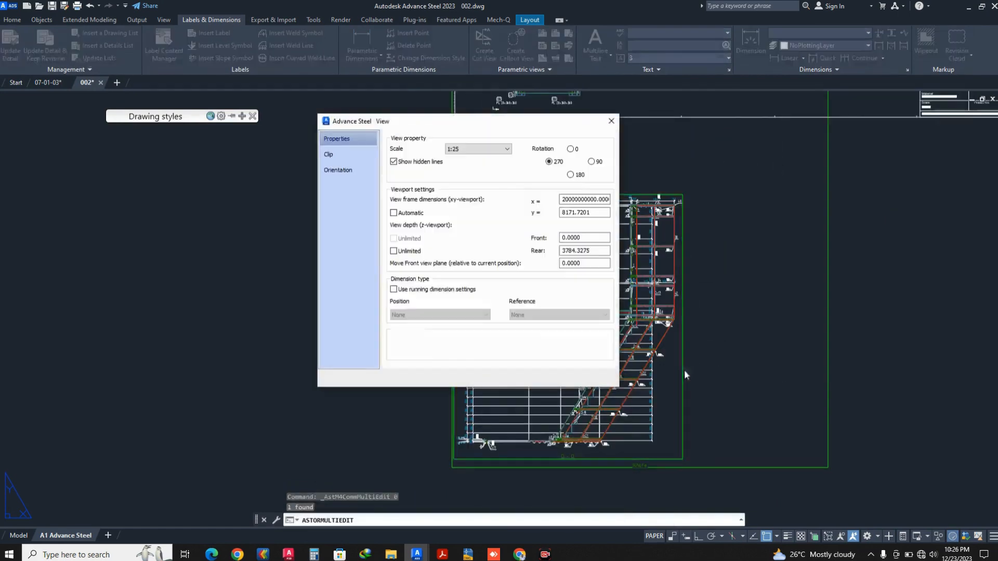
left_click(571, 176)
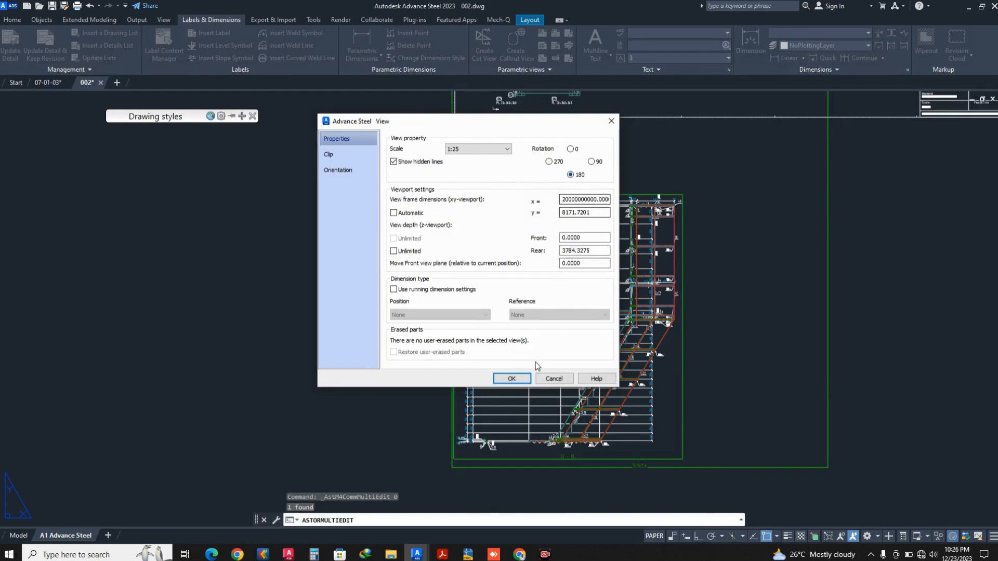
left_click(512, 379)
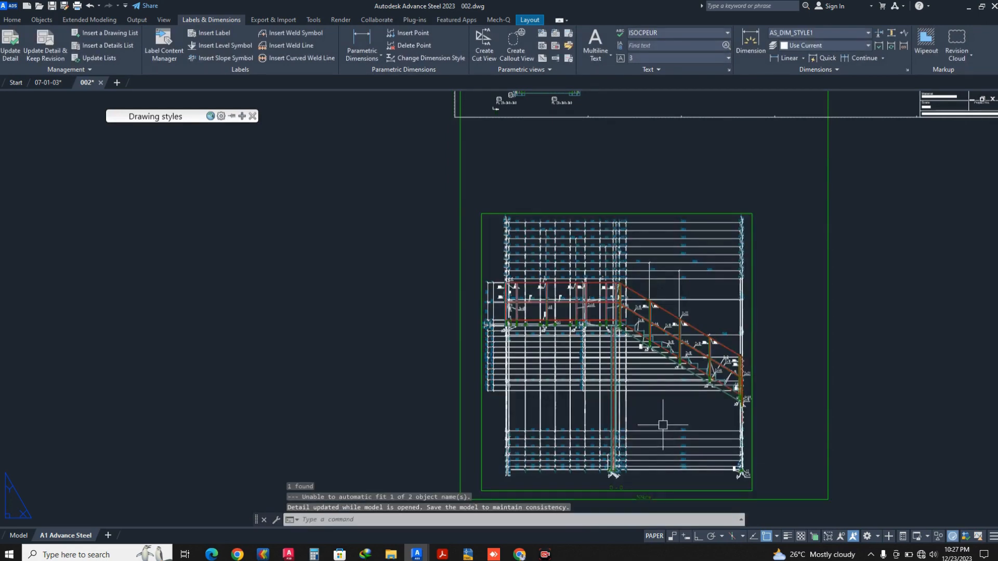
Select all dimensions of the rotated section view as similar objects and erase them
left_click(671, 222)
right_click(671, 222)
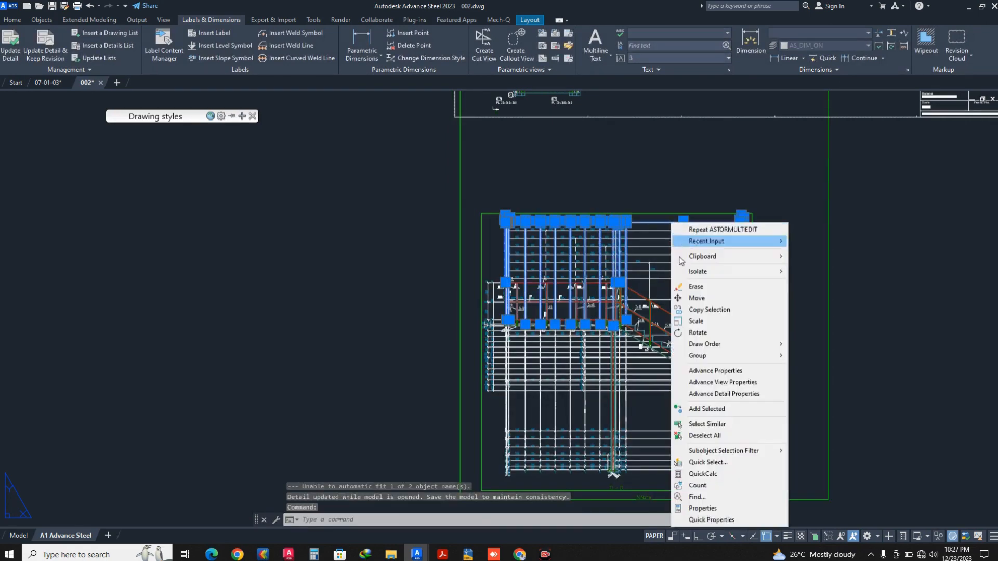
left_click(720, 424)
right_click(773, 251)
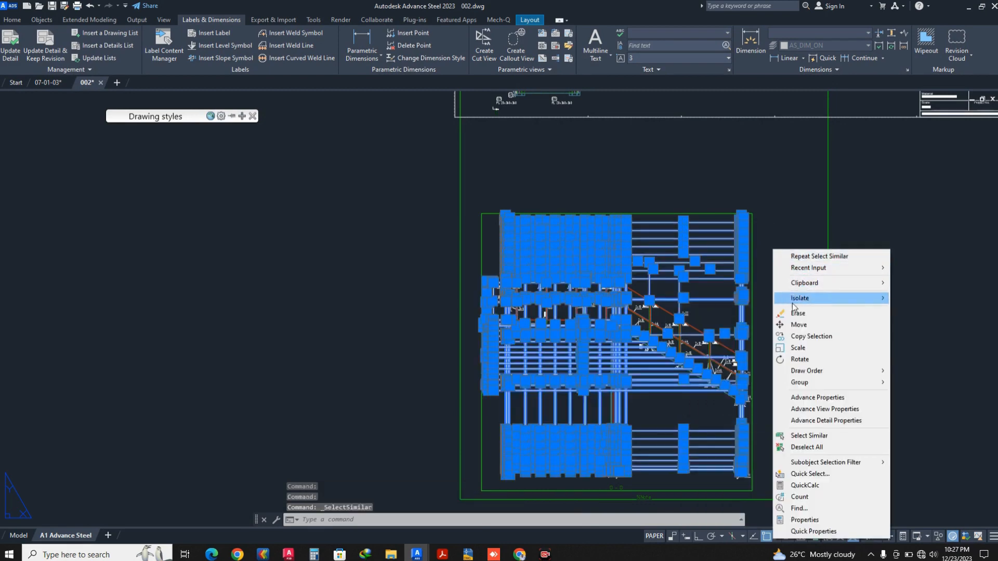
left_click(798, 315)
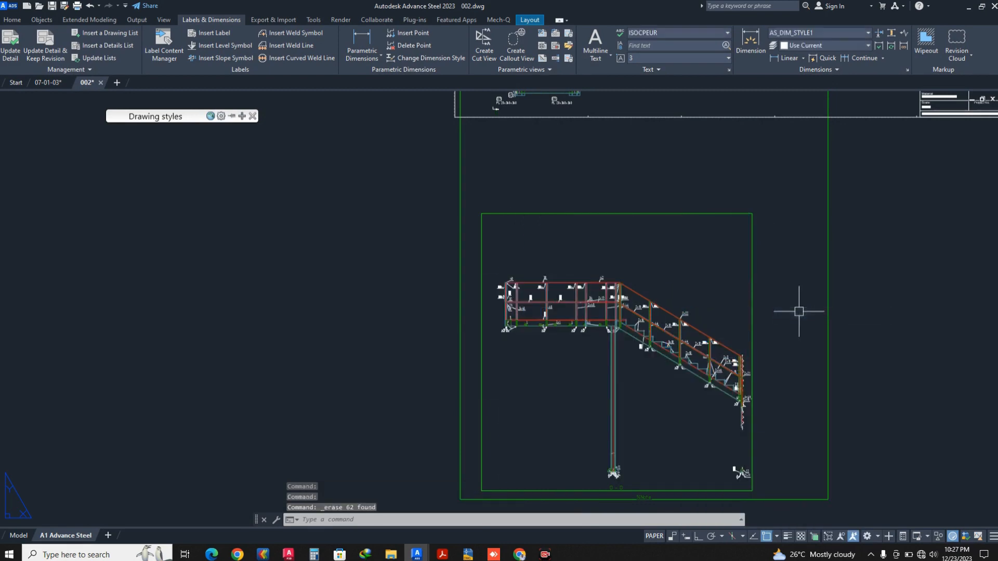
Select all labels similar to the 2x18 part label, exclude the plan and isometric views from the selection, and erase the section views' labels
scroll(700, 306, "down", 4)
scroll(700, 306, "up", 6)
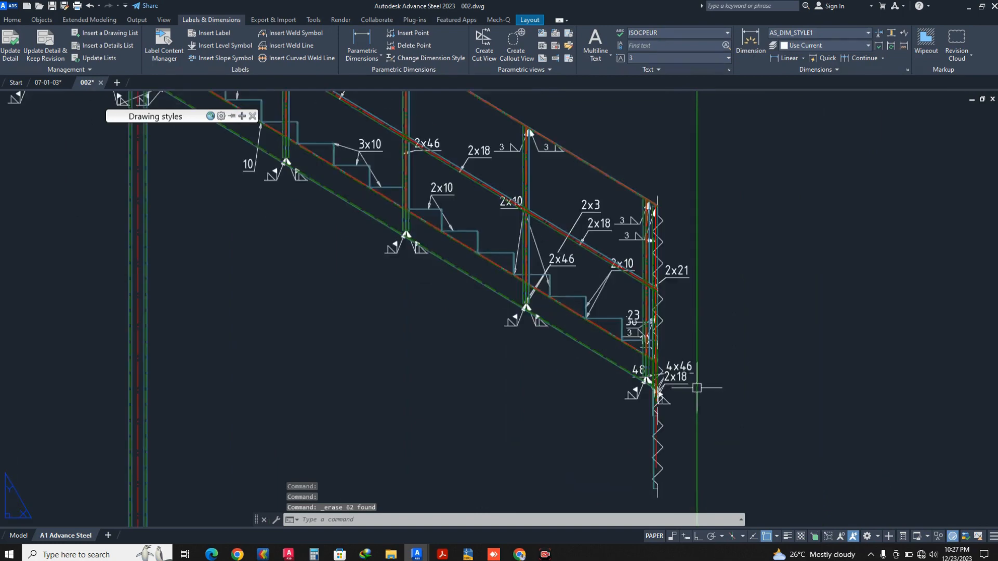
scroll(698, 386, "up", 2)
left_click(663, 372)
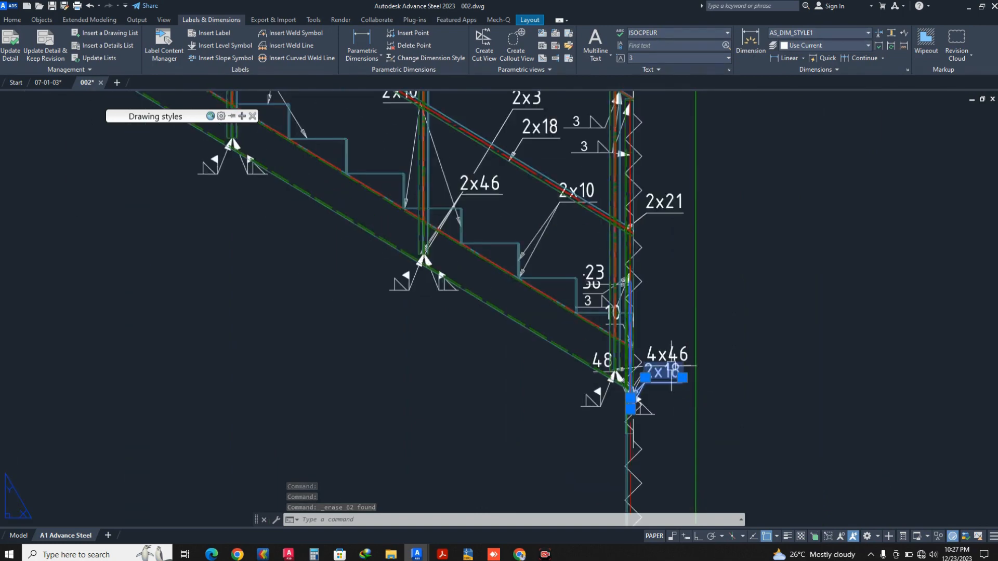
scroll(672, 325, "down", 4)
right_click(709, 267)
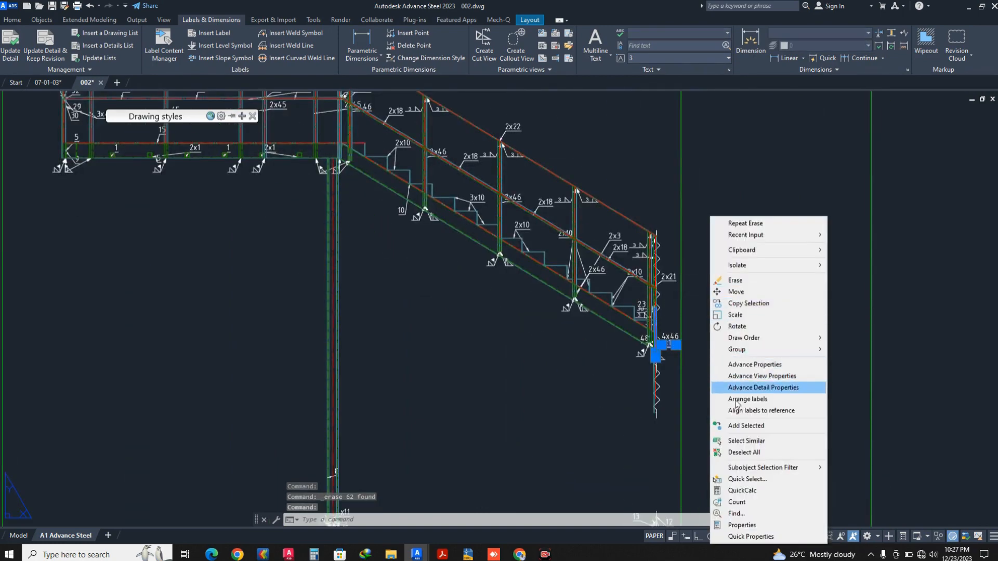
left_click(740, 443)
scroll(704, 285, "down", 5)
middle_click_drag(704, 286, 693, 341)
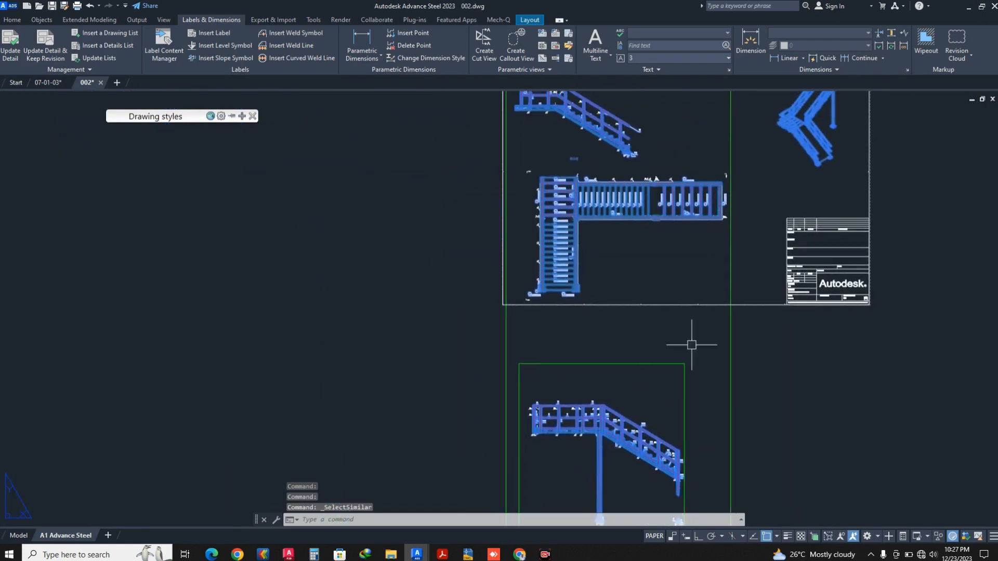
scroll(690, 271, "down", 2)
middle_click_drag(690, 272, 686, 306)
scroll(611, 255, "up", 2)
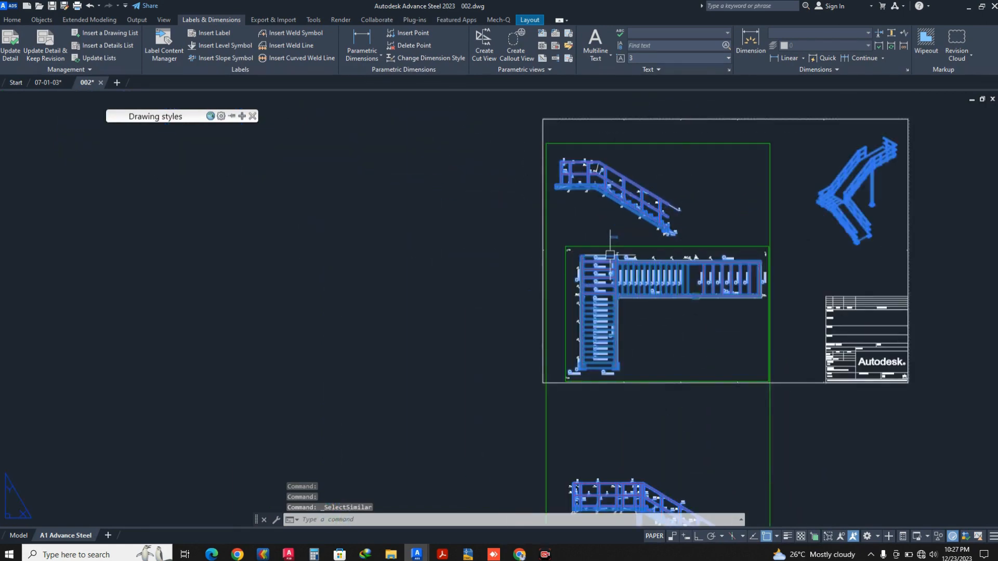
left_click(507, 232)
left_click(796, 419)
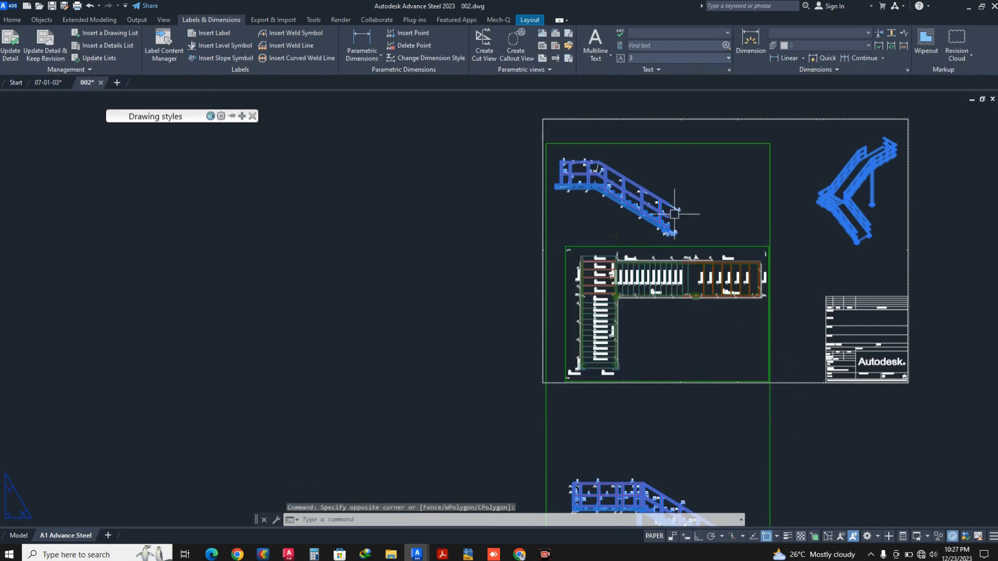
middle_click_drag(805, 122, 735, 229)
left_click(716, 192)
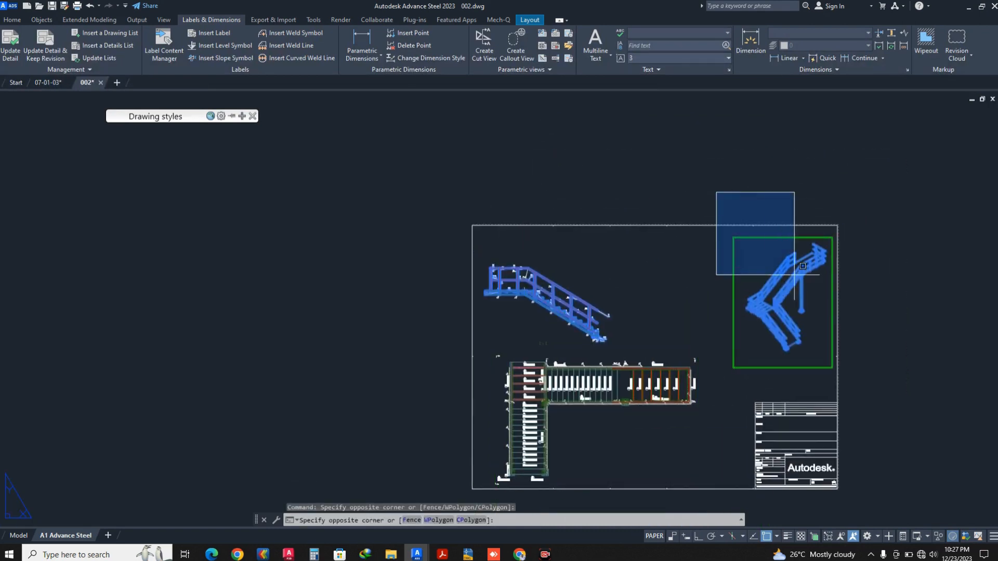
left_click(915, 372)
key("Delete")
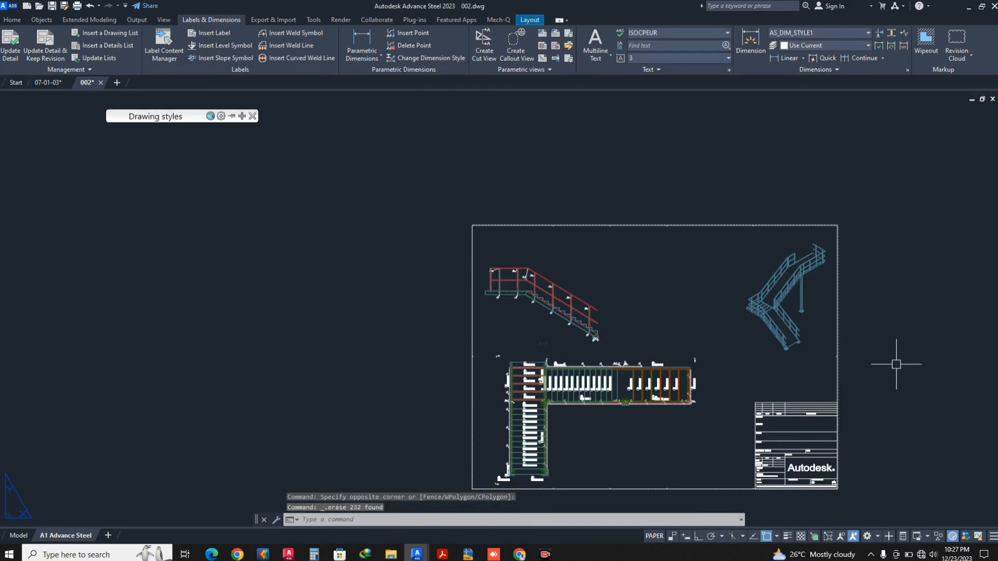
scroll(775, 338, "down", 4)
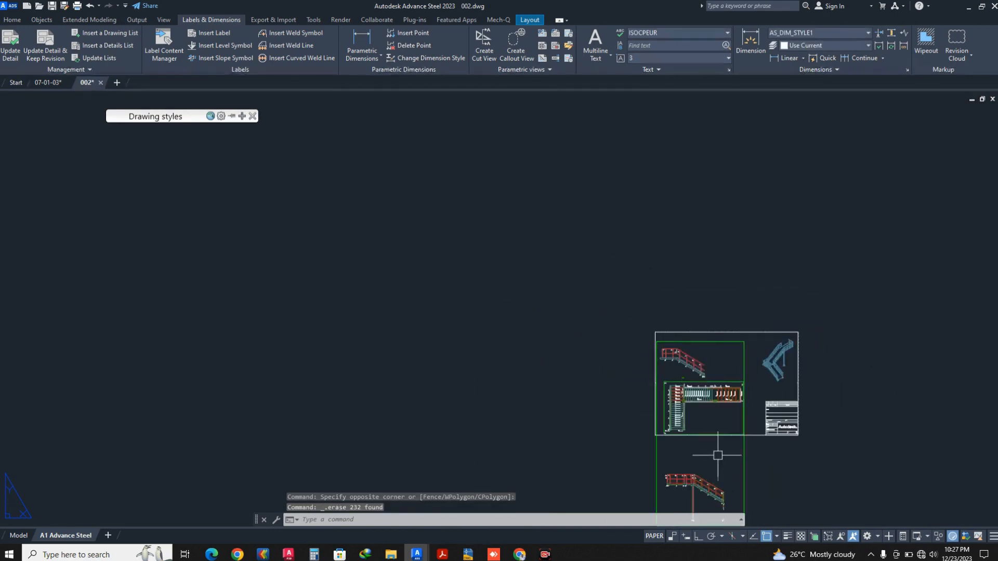
Select all weld symbols similar to one on the section view below the sheet and erase them from the views
scroll(719, 438, "up", 8)
scroll(525, 406, "up", 5)
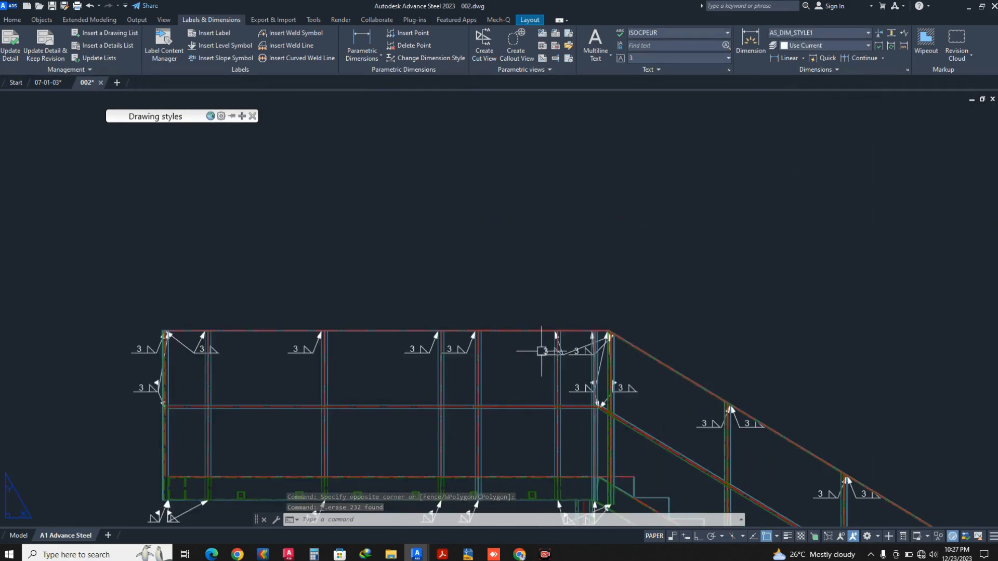
left_click(543, 337)
right_click(535, 333)
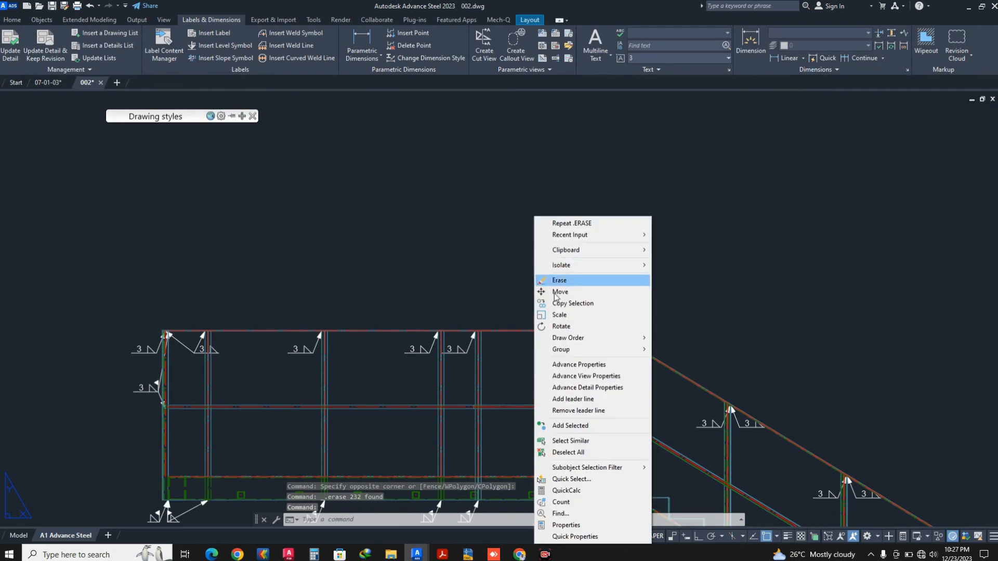
left_click(571, 441)
scroll(567, 259, "down", 5)
middle_click_drag(561, 230, 571, 380)
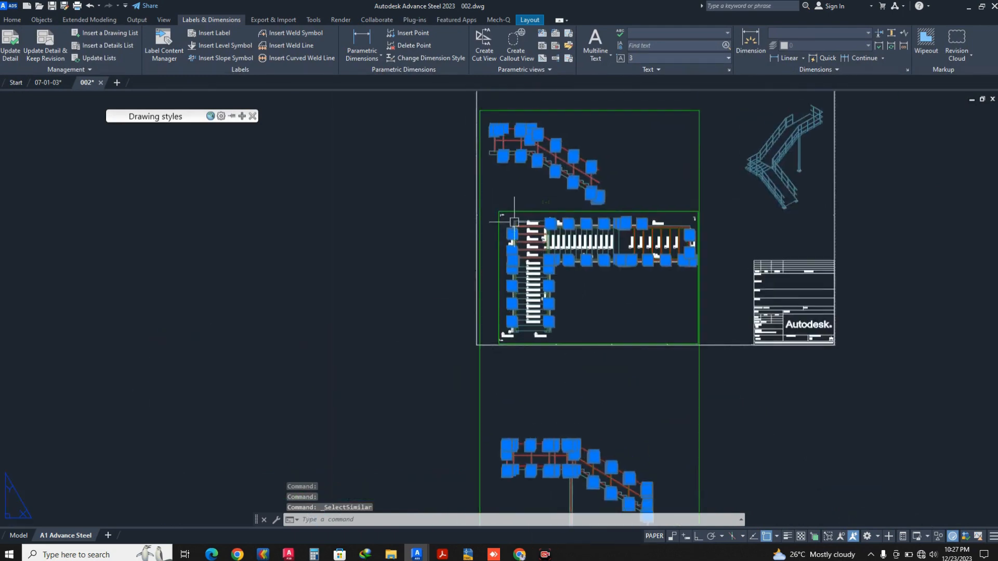
left_click(423, 196)
left_click(471, 230)
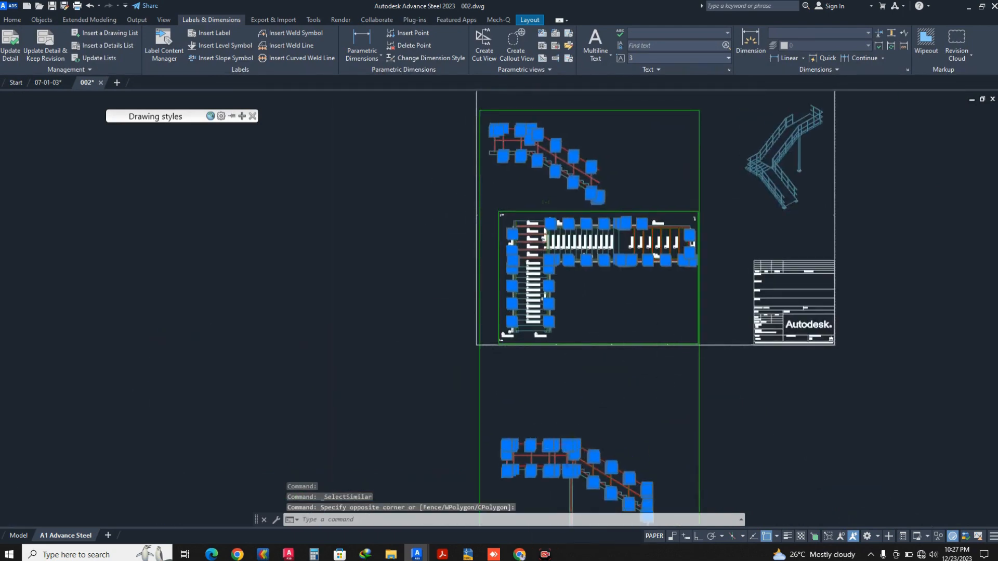
scroll(572, 398, "up", 6)
scroll(536, 265, "down", 3)
scroll(536, 265, "down", 5)
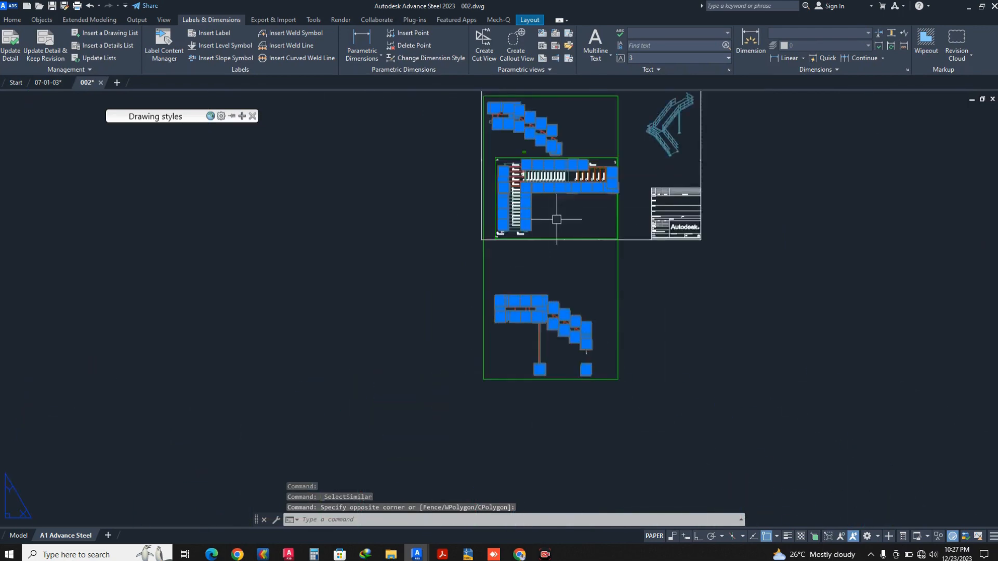
middle_click_drag(562, 219, 562, 273)
right_click(563, 273)
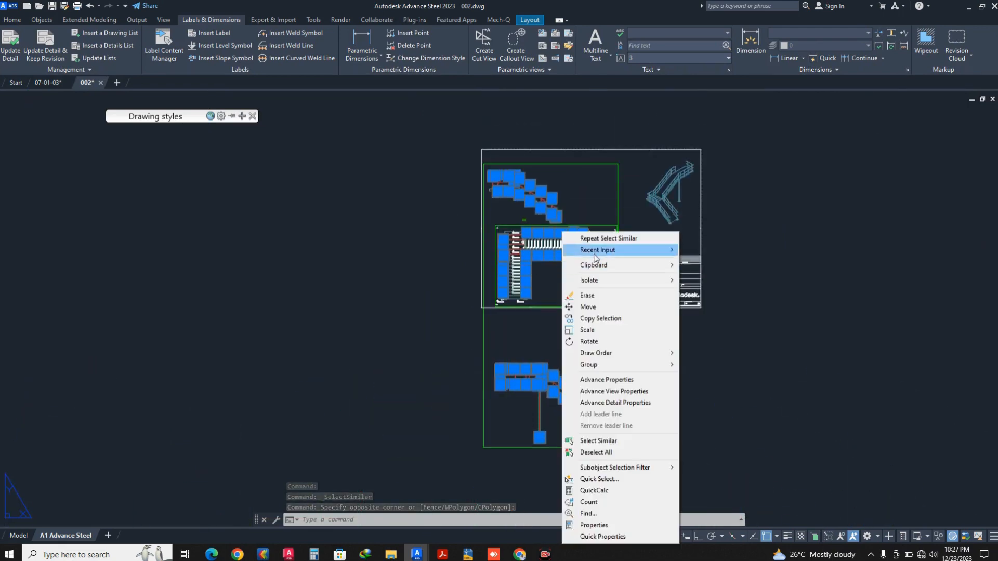
left_click(587, 295)
scroll(547, 249, "up", 3)
scroll(568, 156, "down", 4)
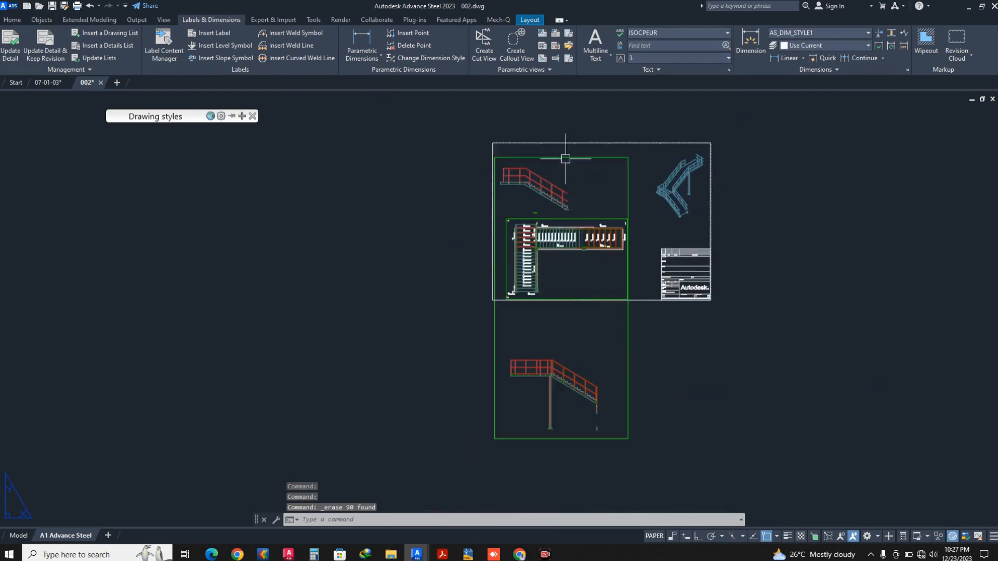
scroll(583, 194, "up", 3)
scroll(624, 176, "down", 3)
key("Escape")
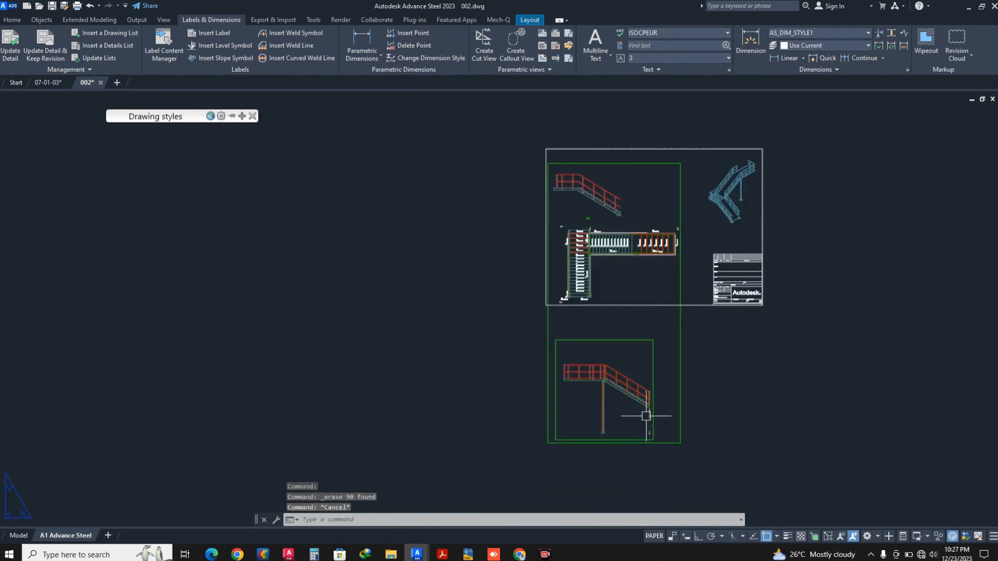
Try to erase the zigzag lines and nearby linework at the lower stair end of the section view with the column
scroll(644, 412, "up", 6)
key("Escape")
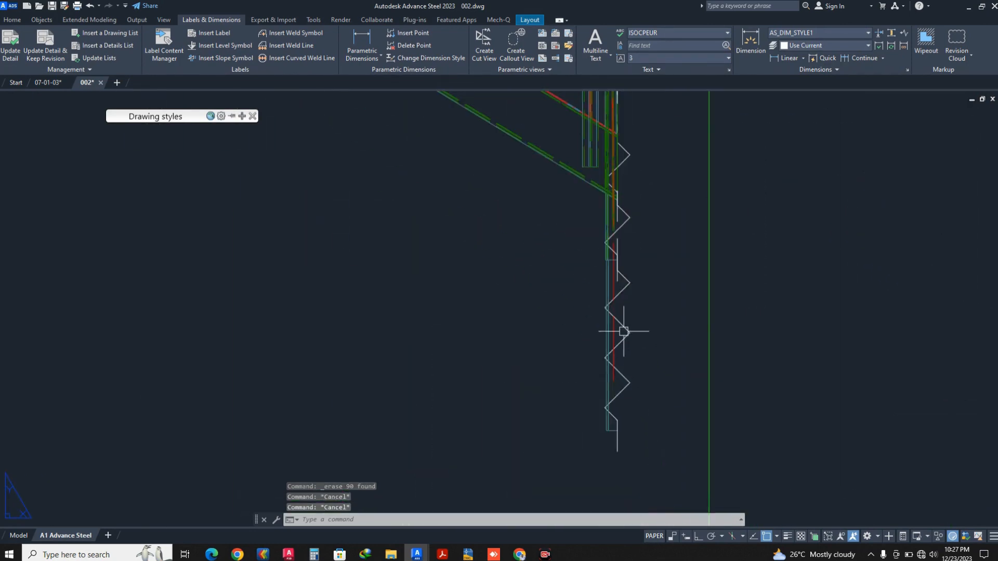
scroll(664, 317, "down", 3)
scroll(646, 301, "up", 4)
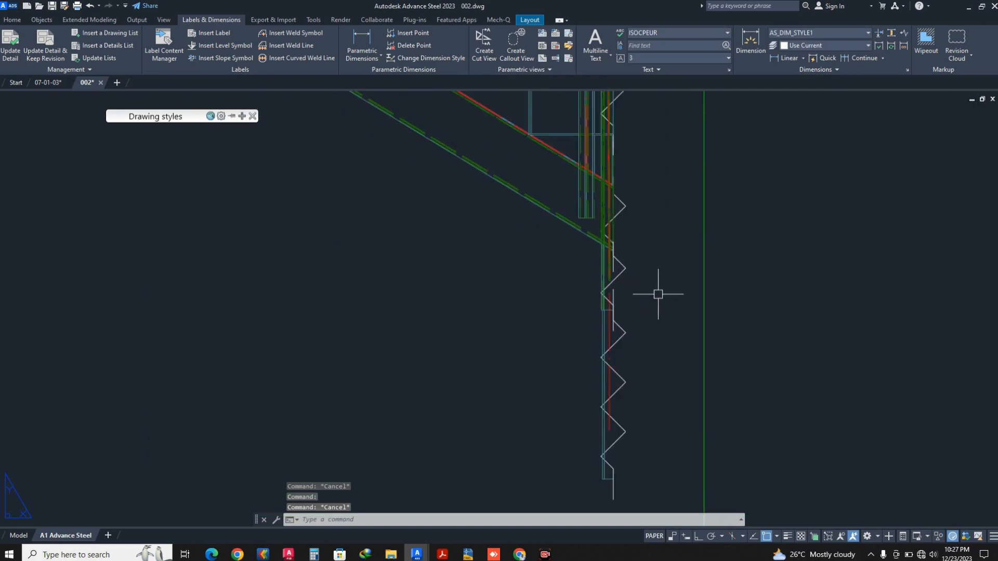
scroll(659, 295, "down", 4)
scroll(709, 259, "down", 1)
scroll(654, 195, "up", 2)
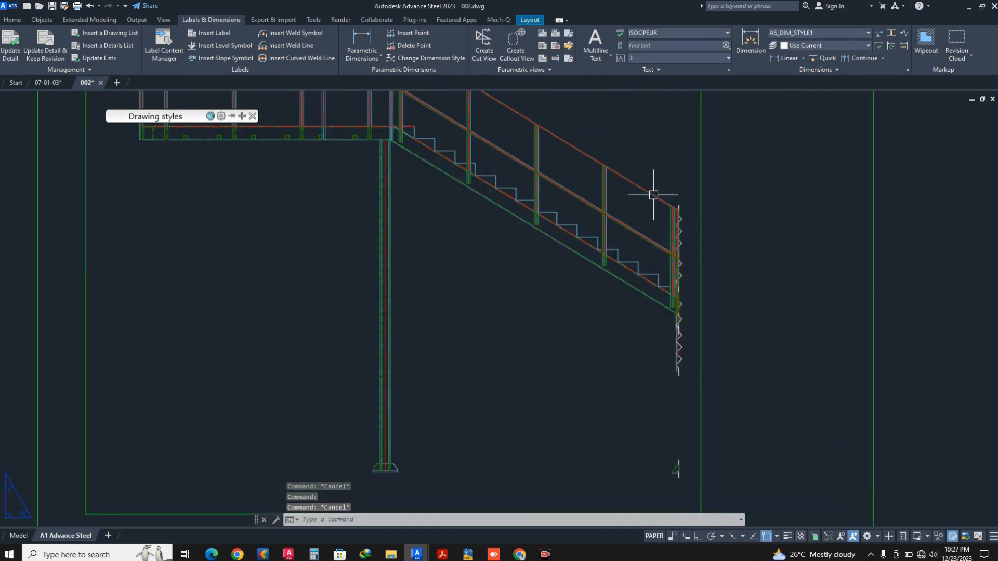
left_click(657, 172)
left_click(739, 421)
key("Return")
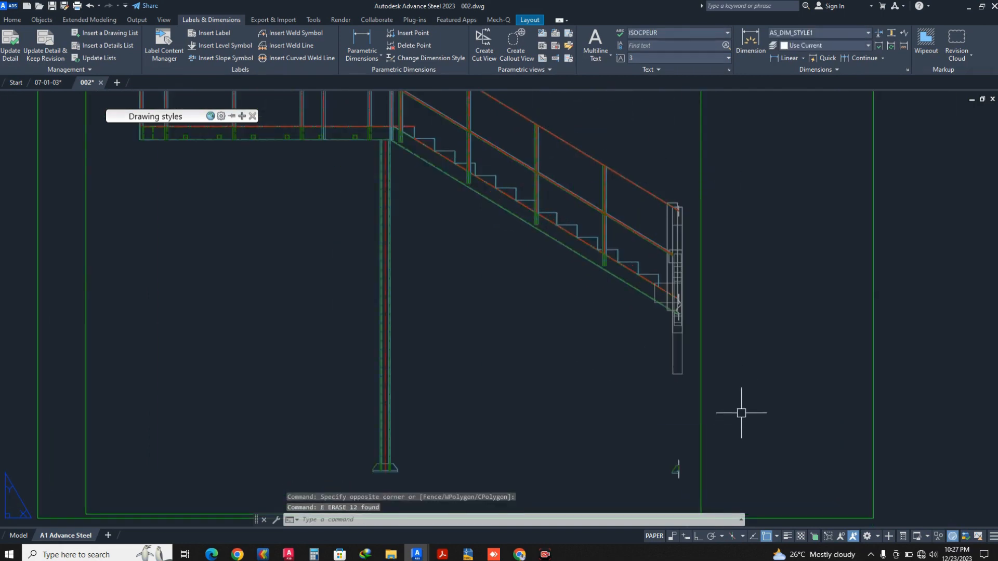
key("ctrl+z")
Move the section view with the column from below the sheet onto it, between the other section and the isometric view
scroll(546, 294, "down", 4)
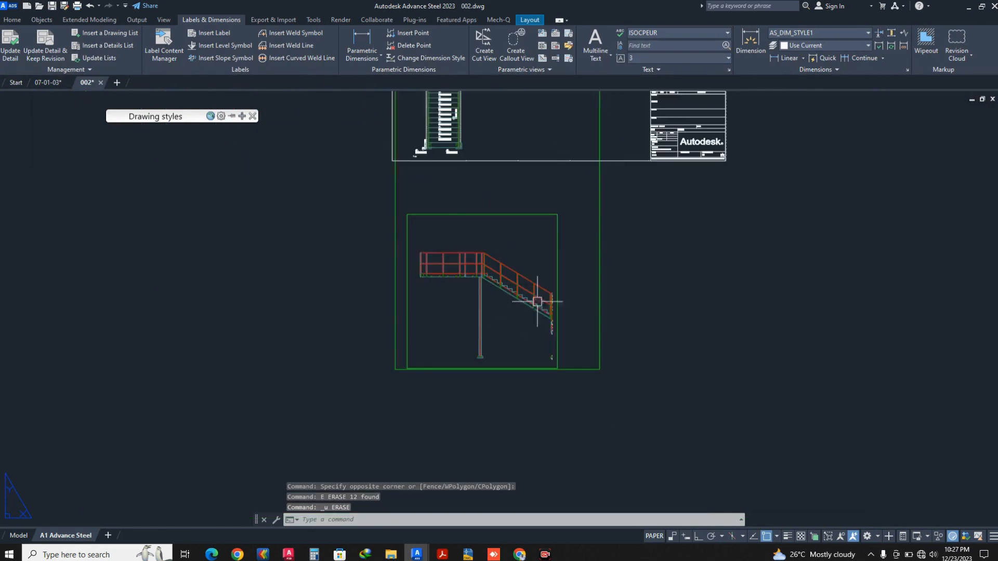
key("Escape")
type("m")
key("Return")
left_click(546, 214)
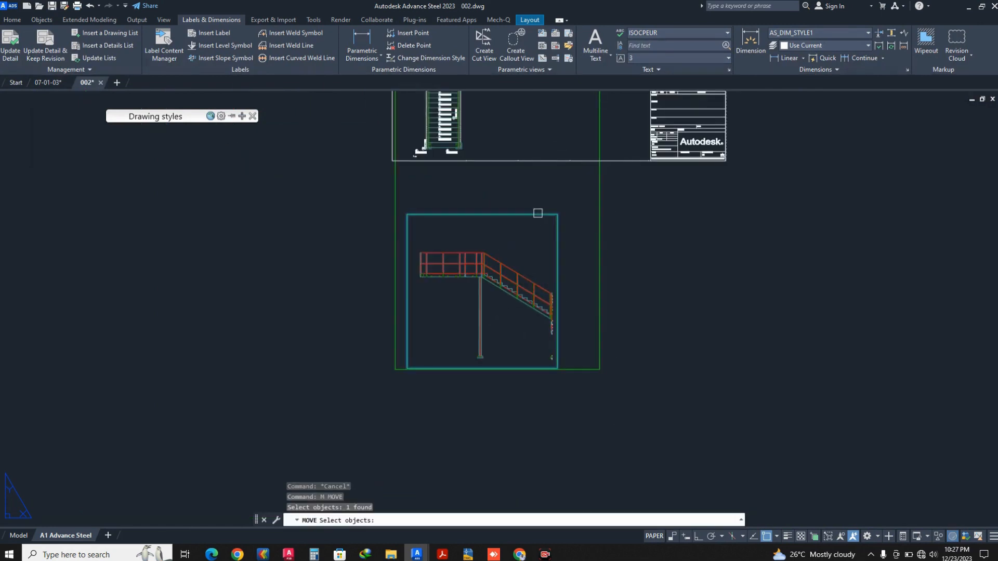
key("Return")
left_click(544, 223)
scroll(546, 219, "down", 4)
middle_click_drag(546, 156, 578, 209)
scroll(578, 261, "up", 2)
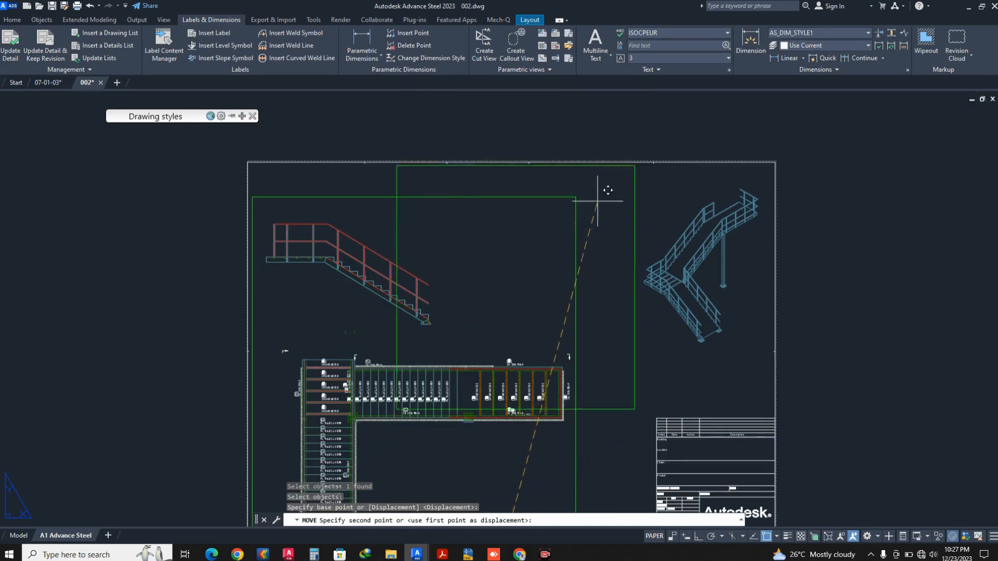
left_click(598, 213)
Shift the section view with the column upward so it clears the plan view
scroll(598, 225, "down", 2)
key("Return")
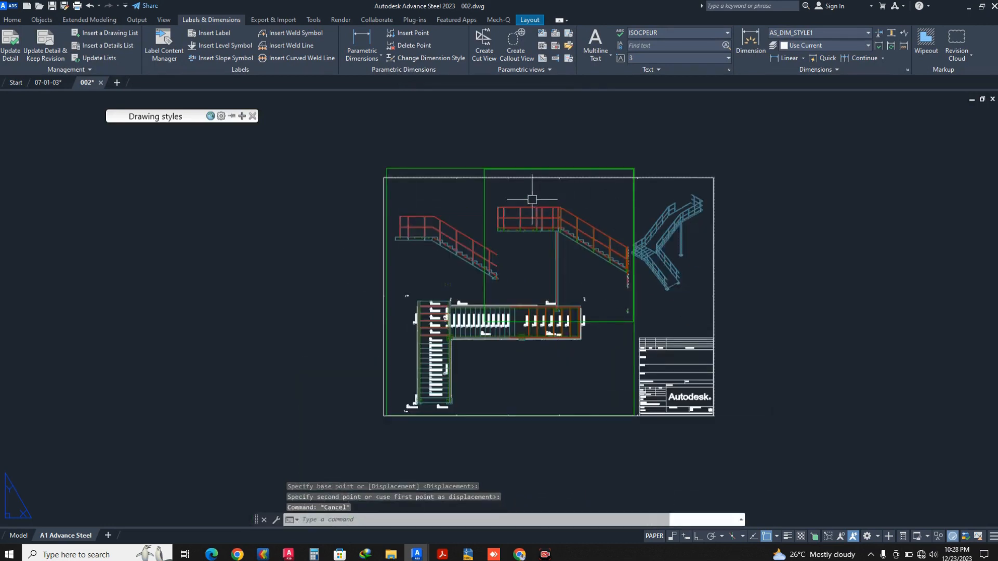
left_click(484, 192)
scroll(526, 254, "up", 2)
key("Return")
left_click(525, 252)
left_click(523, 230)
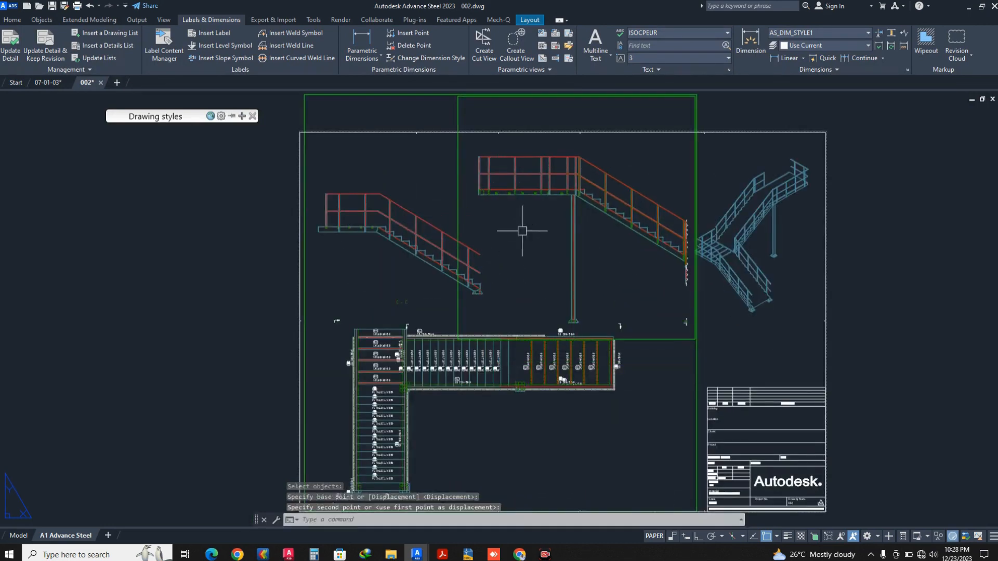
Move the section view without the column up and slightly left, near the sheet's left border
key("Return")
left_click(408, 169)
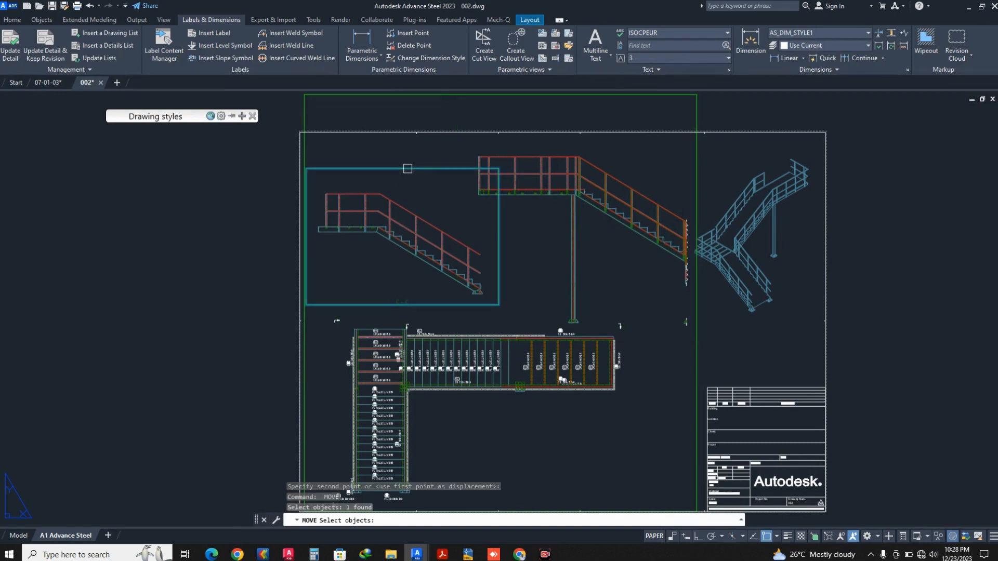
left_click(409, 185)
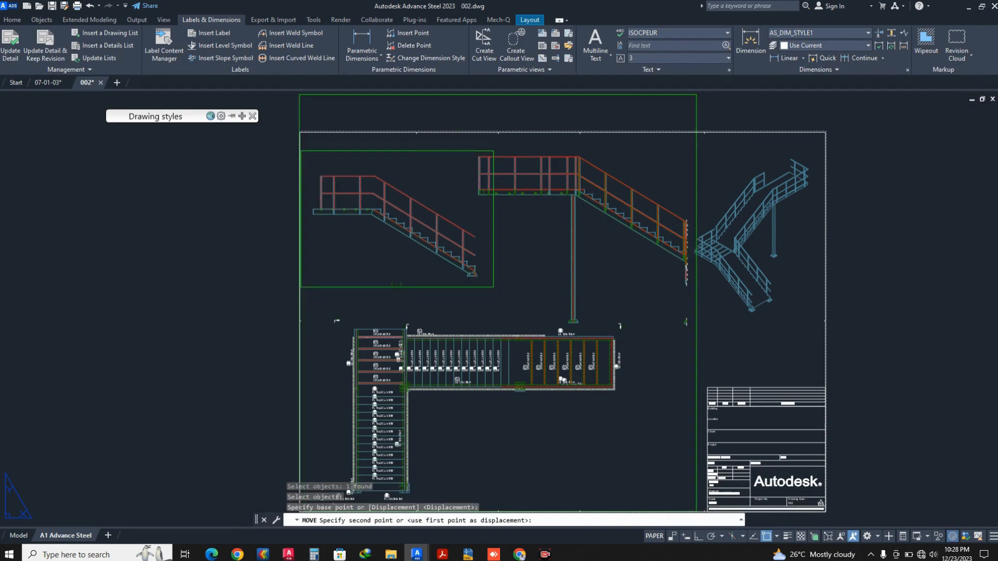
Move the section view with the column slightly down below the sheet's upper border
key("Return")
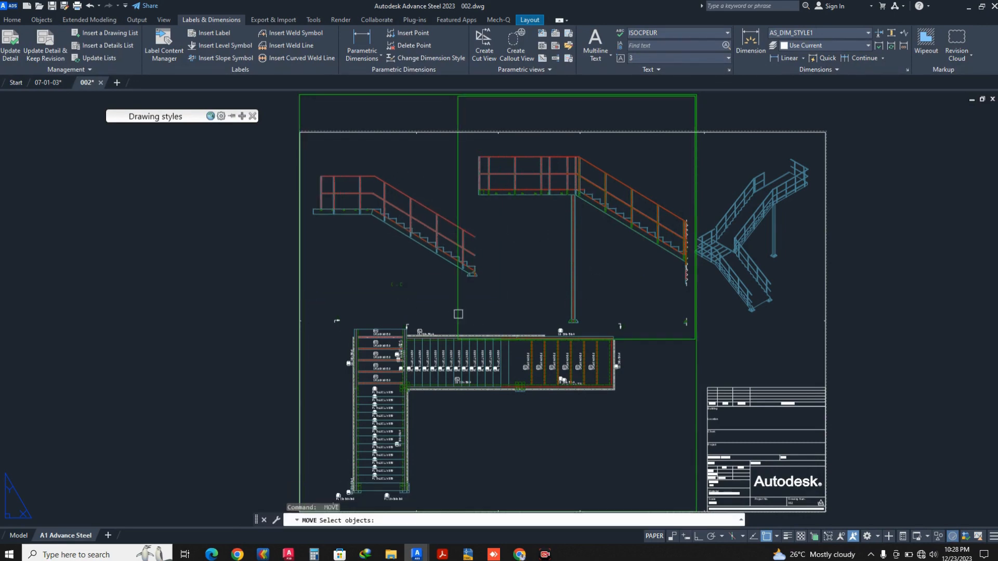
left_click(458, 315)
key("Return")
left_click(512, 274)
left_click(513, 285)
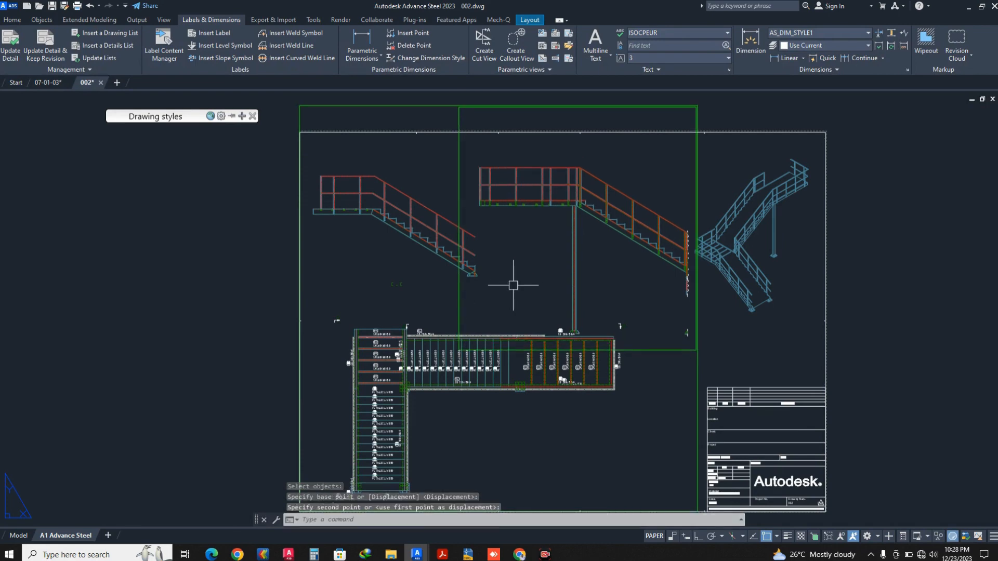
Move the plan view left and slightly down, closer to the sheet's lower left corner
scroll(513, 285, "down", 2)
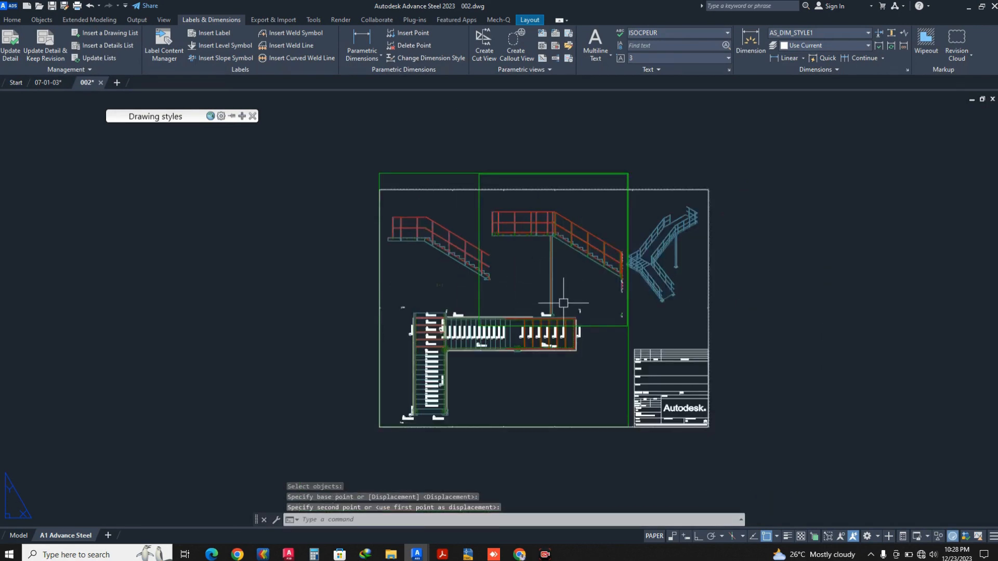
key("Return")
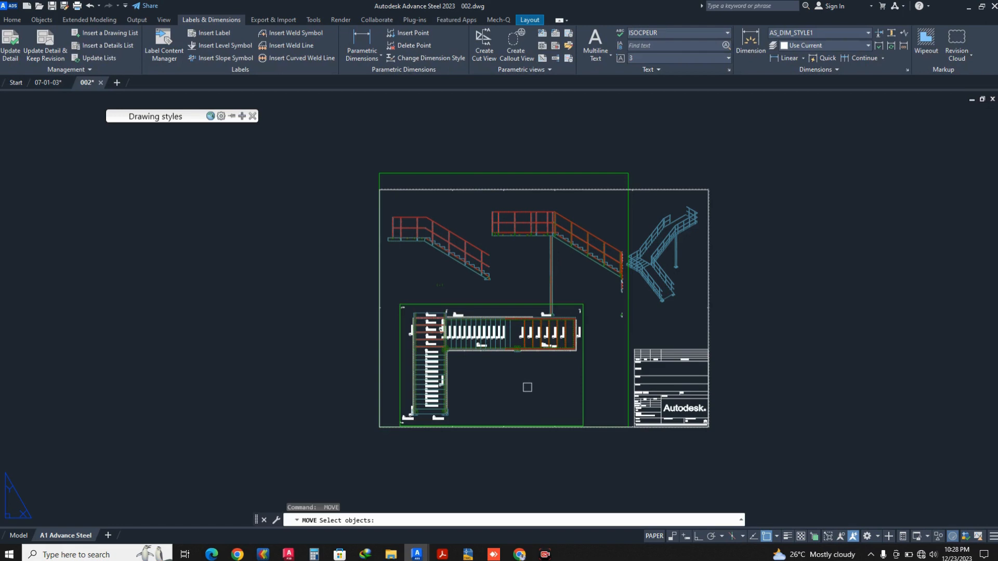
left_click(586, 383)
key("Return")
left_click(595, 380)
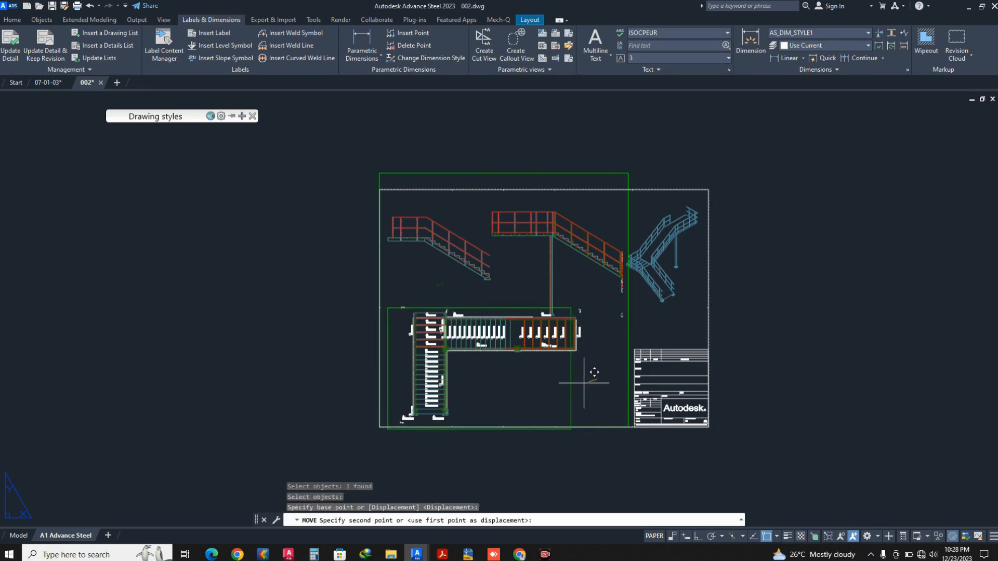
left_click(584, 382)
Move the section view without the column down and slightly left, closer above the plan view
key("Return")
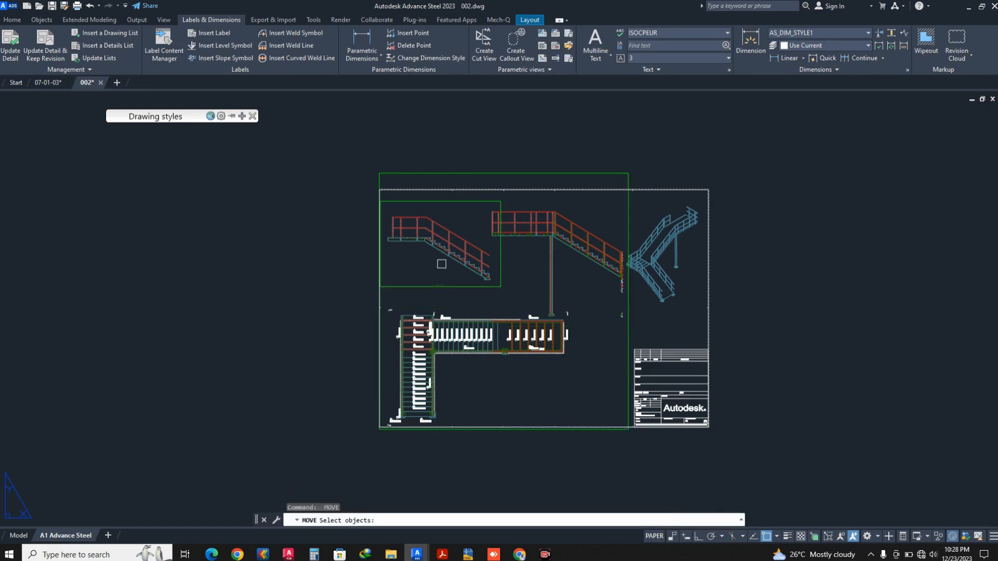
left_click(417, 290)
scroll(505, 277, "up", 2)
key("Return")
left_click(540, 253)
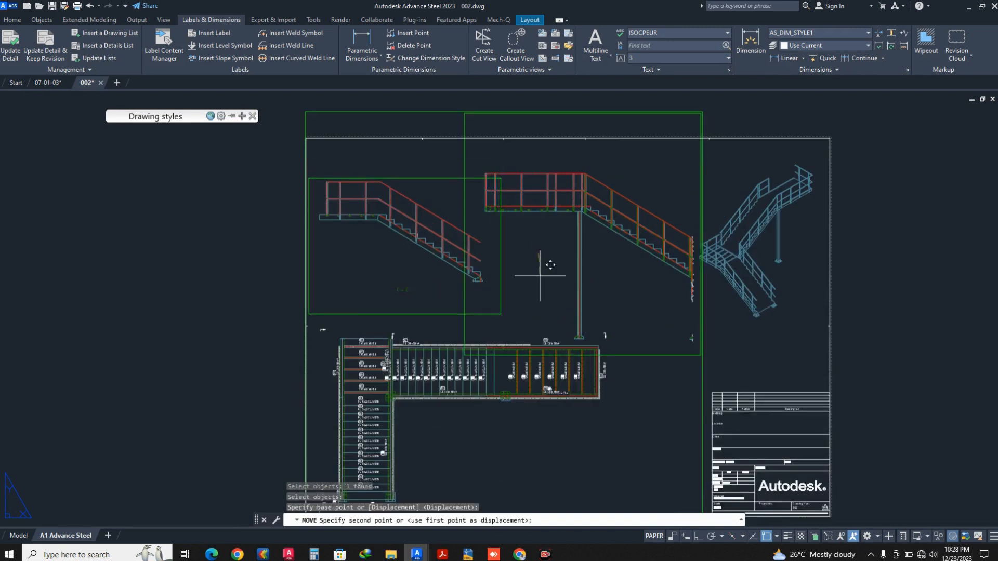
key("Return")
left_click(501, 267)
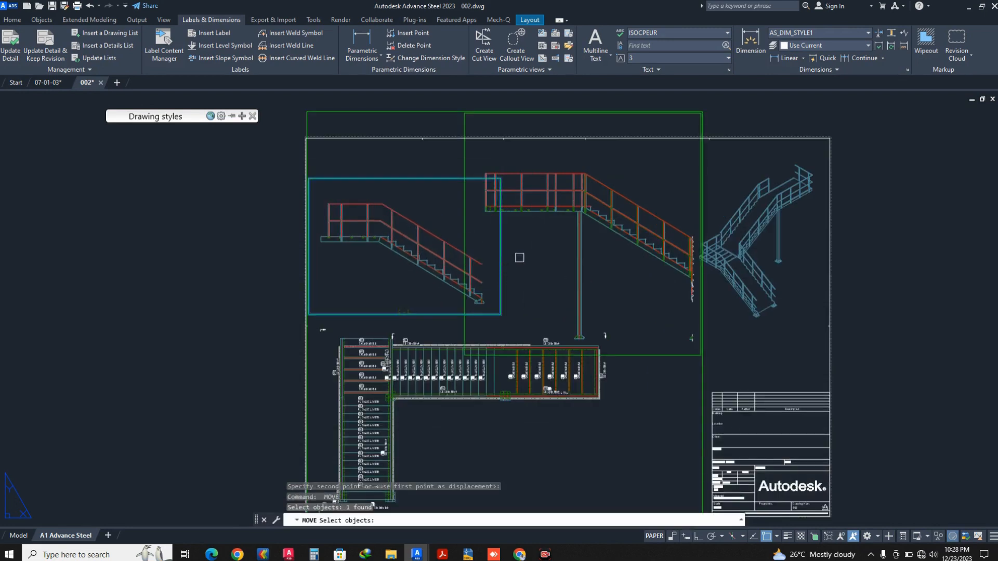
key("Return")
left_click(520, 257)
left_click(513, 266)
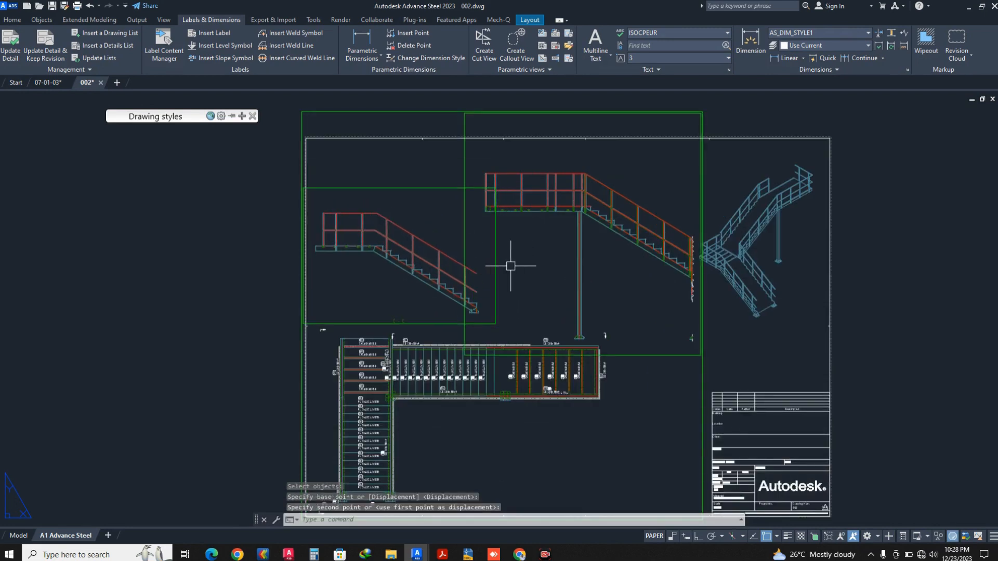
Nudge the section view without the column slightly right so its frame sits inside the sheet border
key("Return")
left_click(499, 260)
key("Return")
left_click(513, 246)
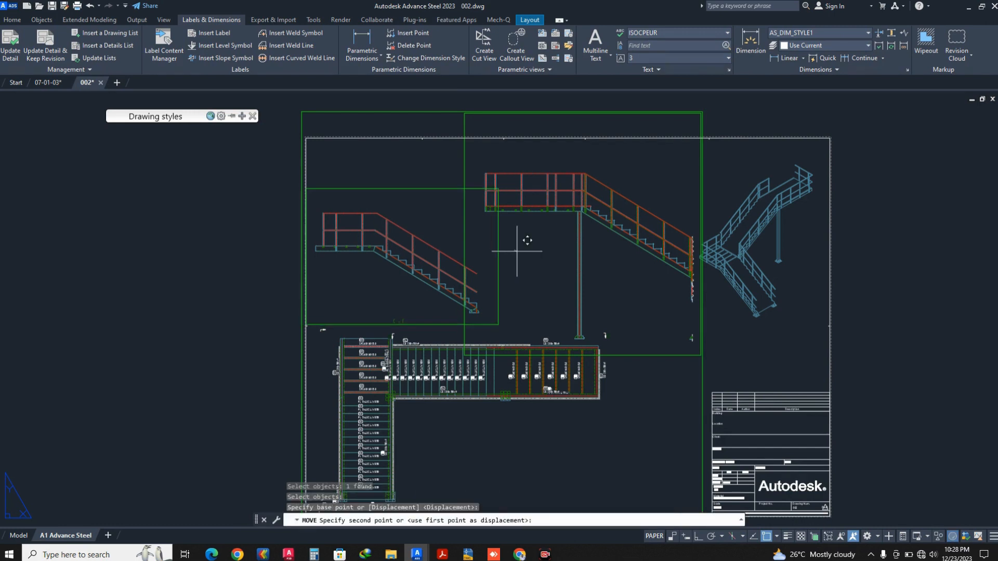
left_click(516, 247)
Move the section view with the column up and slightly left, clear of the plan and isometric views
key("Return")
left_click(466, 153)
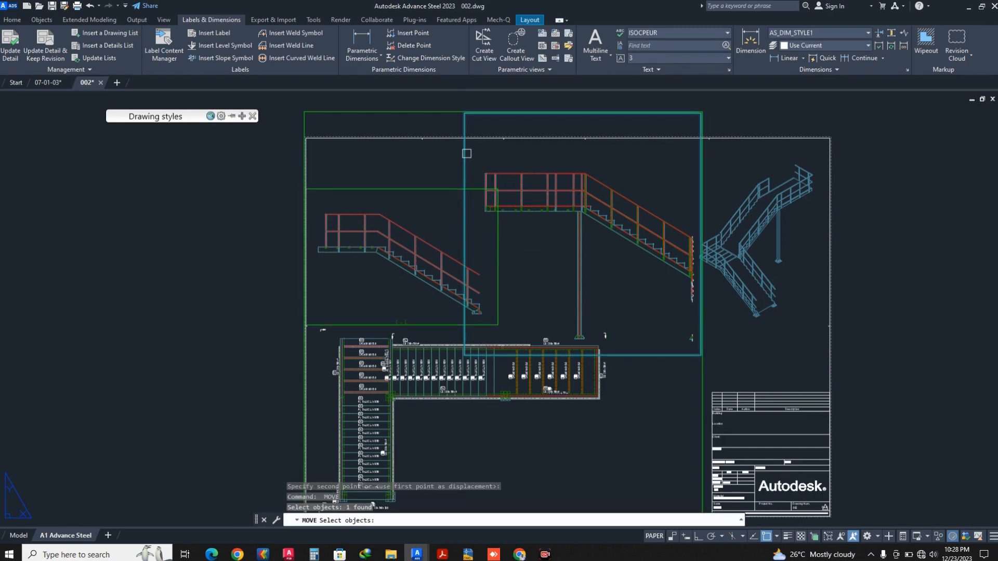
key("Return")
left_click(527, 258)
left_click(520, 244)
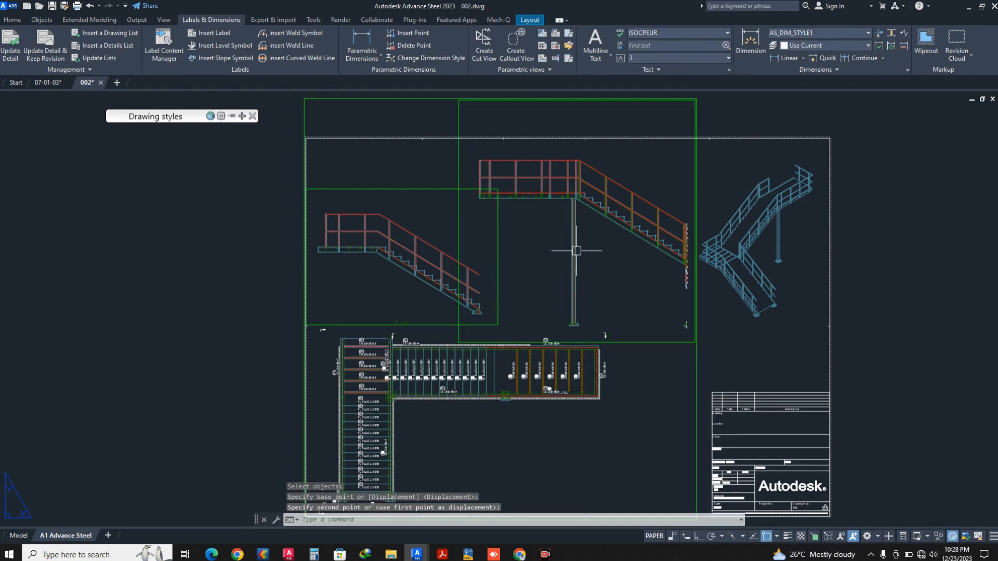
scroll(598, 249, "down", 2)
middle_click_drag(874, 303, 846, 249)
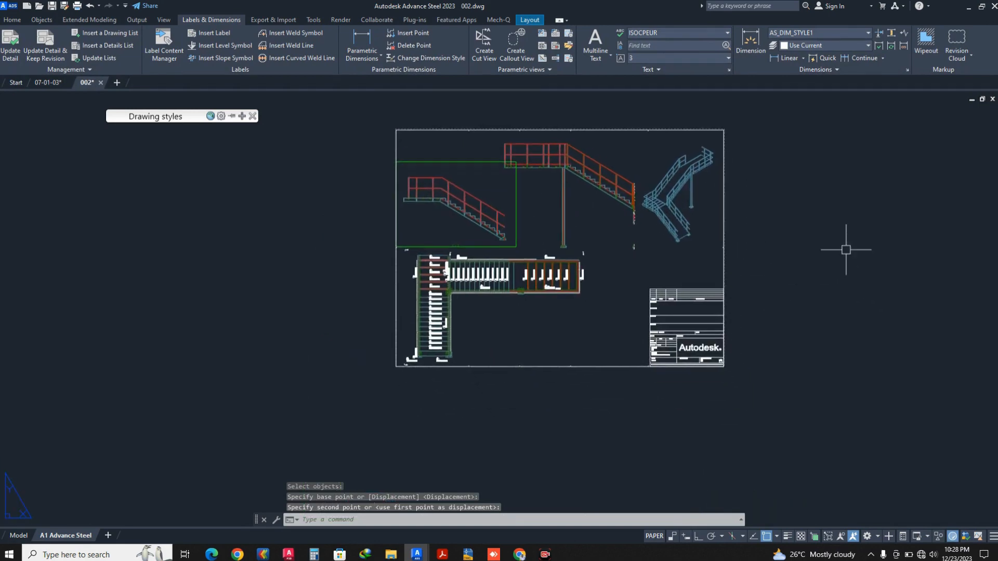
key("Escape")
scroll(546, 189, "up", 4)
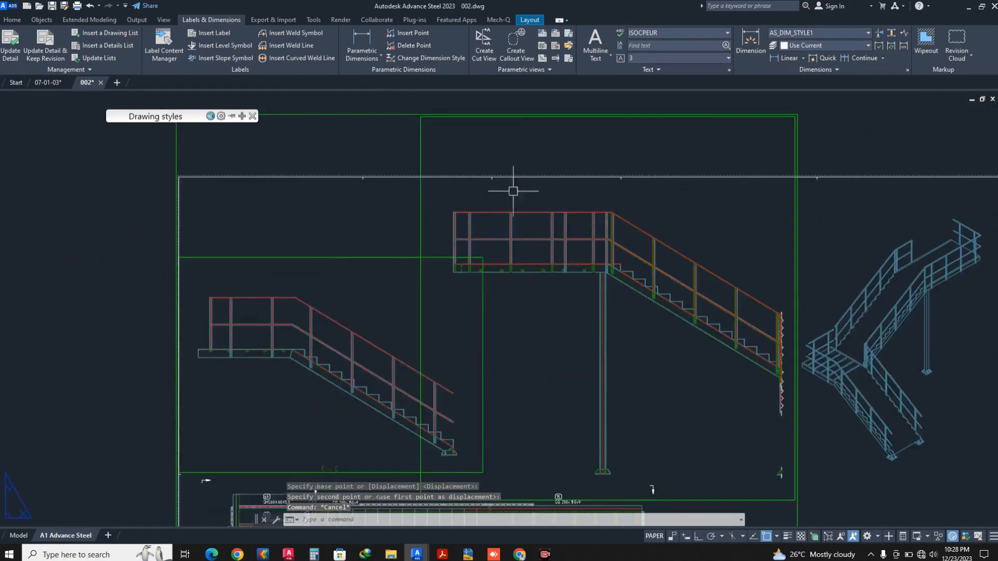
left_click(366, 36)
scroll(478, 206, "up", 4)
scroll(481, 211, "down", 2)
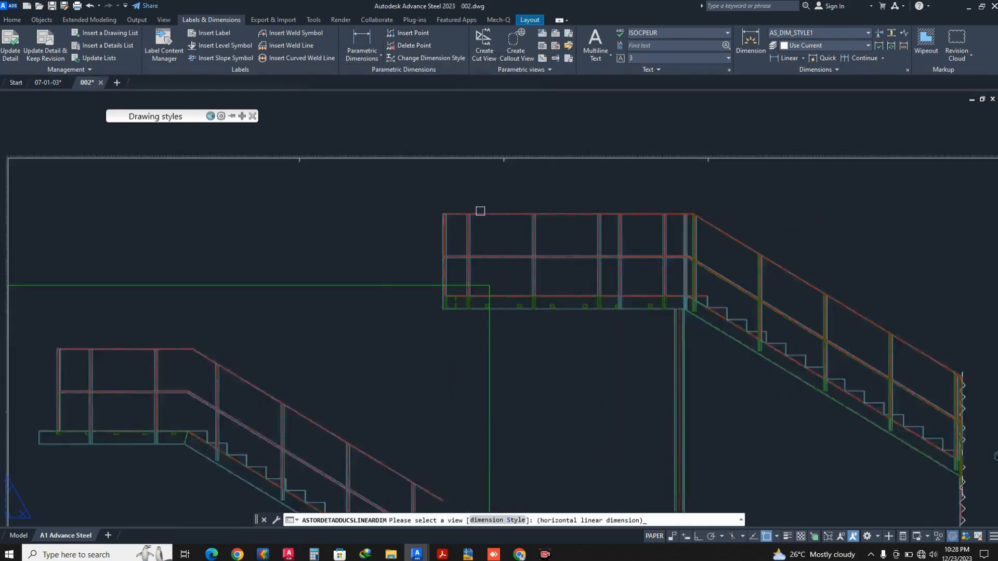
scroll(480, 211, "down", 2)
scroll(650, 245, "down", 3)
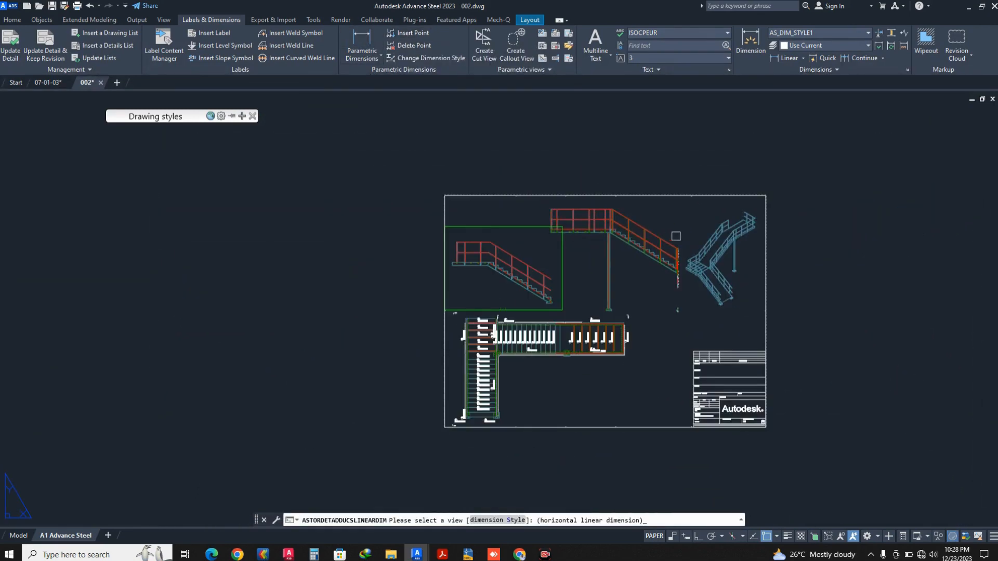
scroll(676, 237, "up", 2)
scroll(675, 249, "down", 2)
scroll(578, 226, "up", 5)
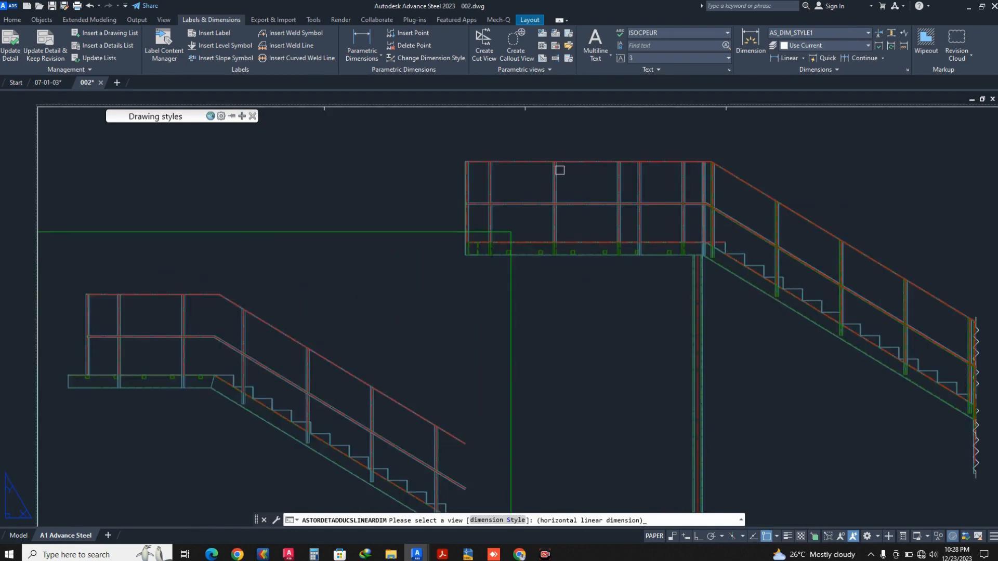
left_click(562, 167)
scroll(562, 167, "down", 4)
scroll(736, 273, "up", 10)
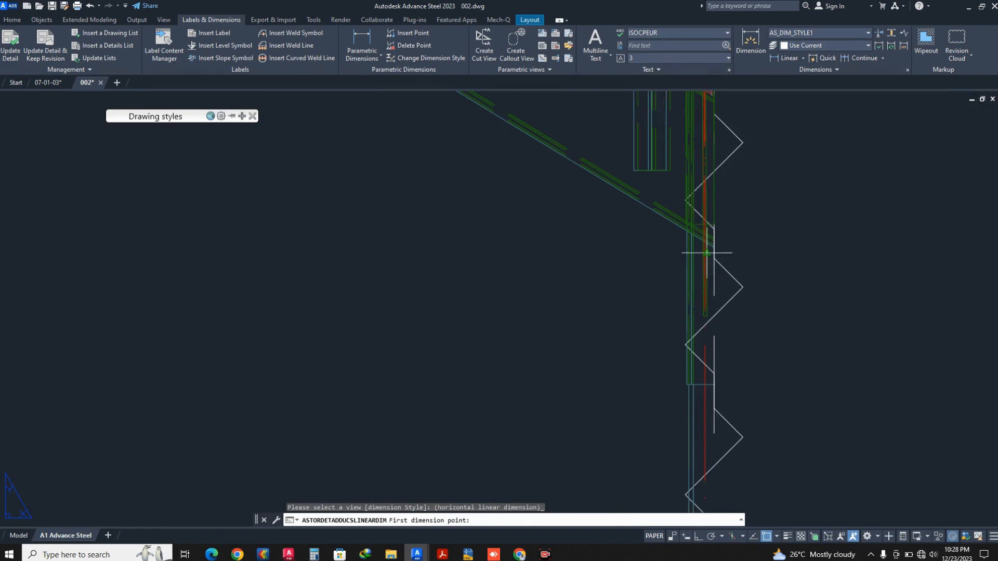
scroll(707, 254, "up", 4)
left_click(722, 236)
scroll(720, 245, "down", 12)
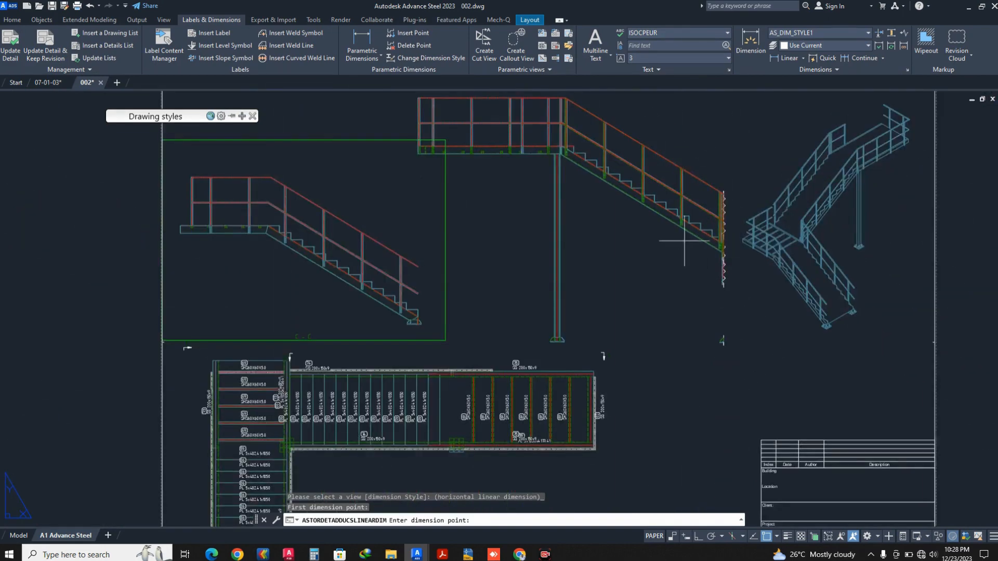
scroll(432, 140, "up", 5)
scroll(419, 156, "down", 10)
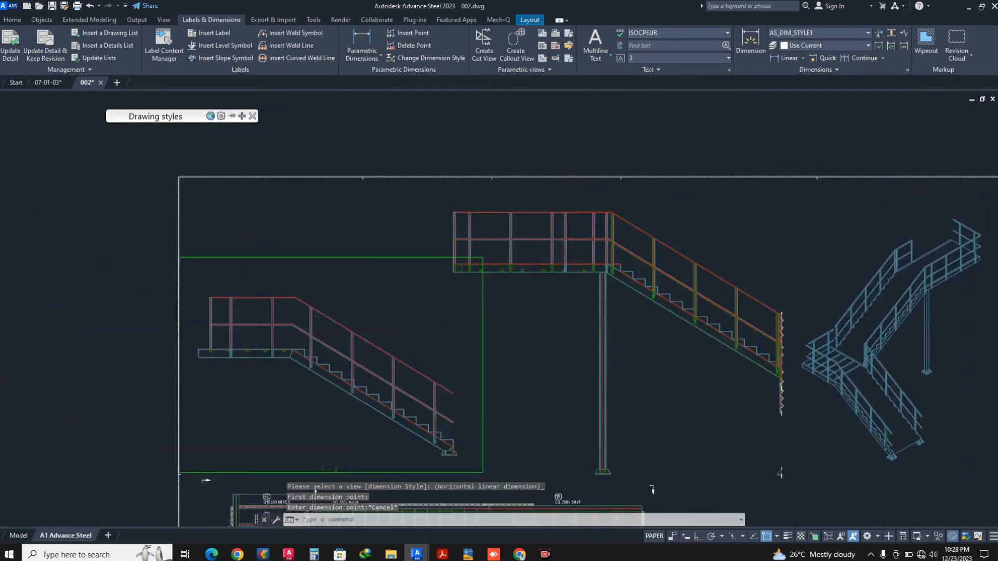
key("Escape")
key("Escape")
Erase the section view with the column from the sheet, together with its frame
scroll(498, 198, "up", 2)
left_click(324, 153)
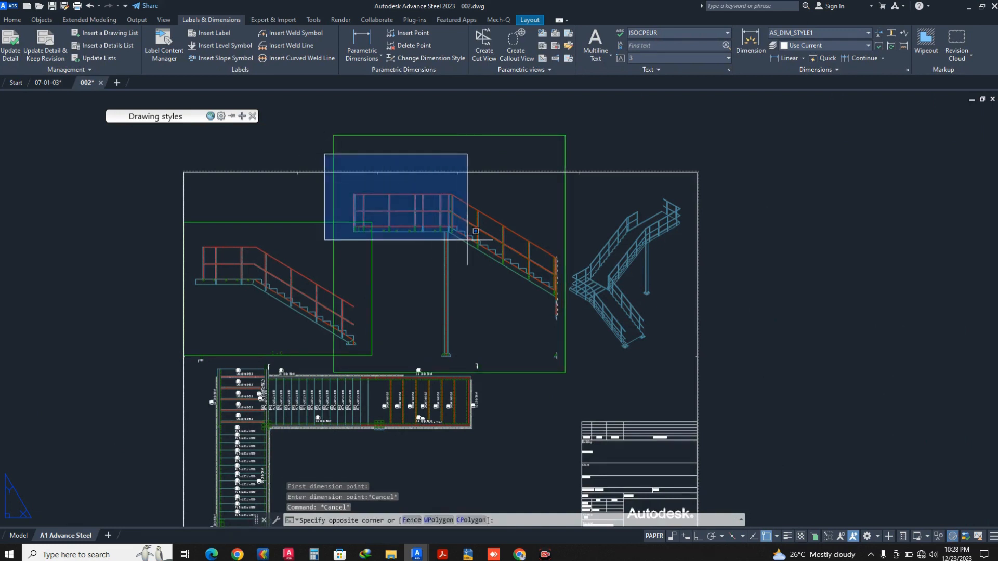
key("Escape")
key("Escape")
left_click(543, 147)
left_click(363, 156)
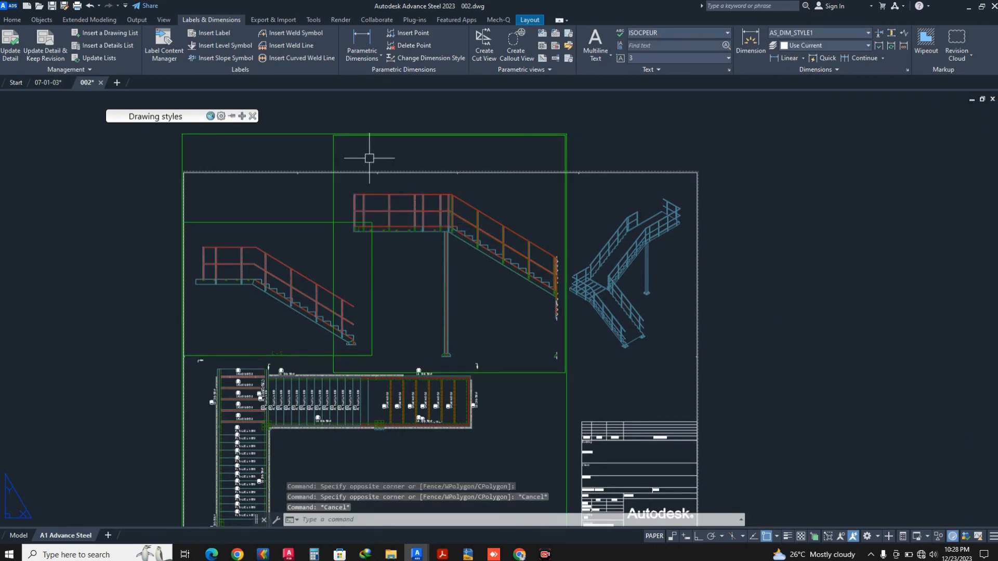
type("e")
key("Return")
key("Escape")
left_click(335, 147)
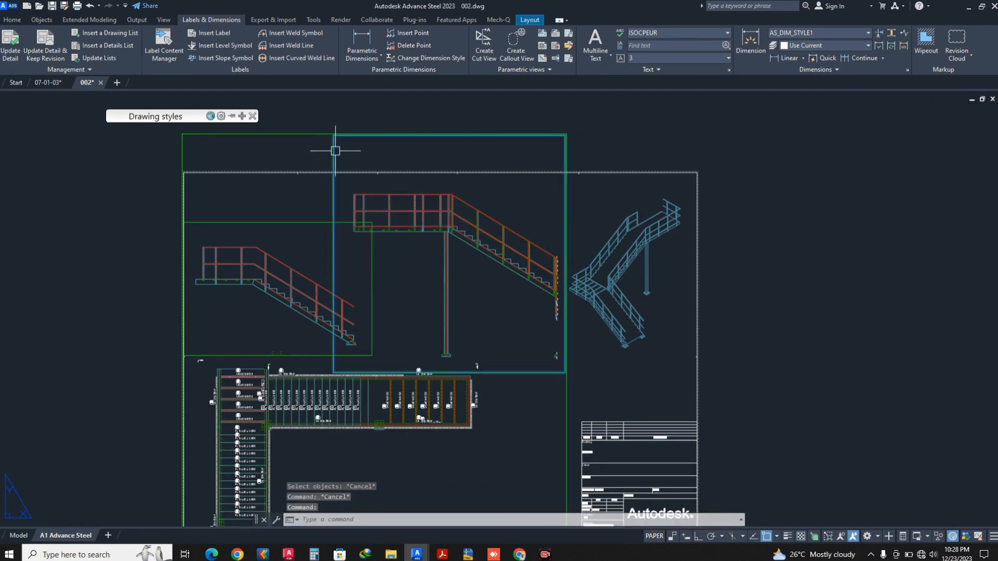
type("e")
key("Return")
Create a cut view from the plan along the outer edge of the horizontal flight, about 8033 mm wide and 3111 mm deep, spanning the flight
scroll(437, 169, "down", 4)
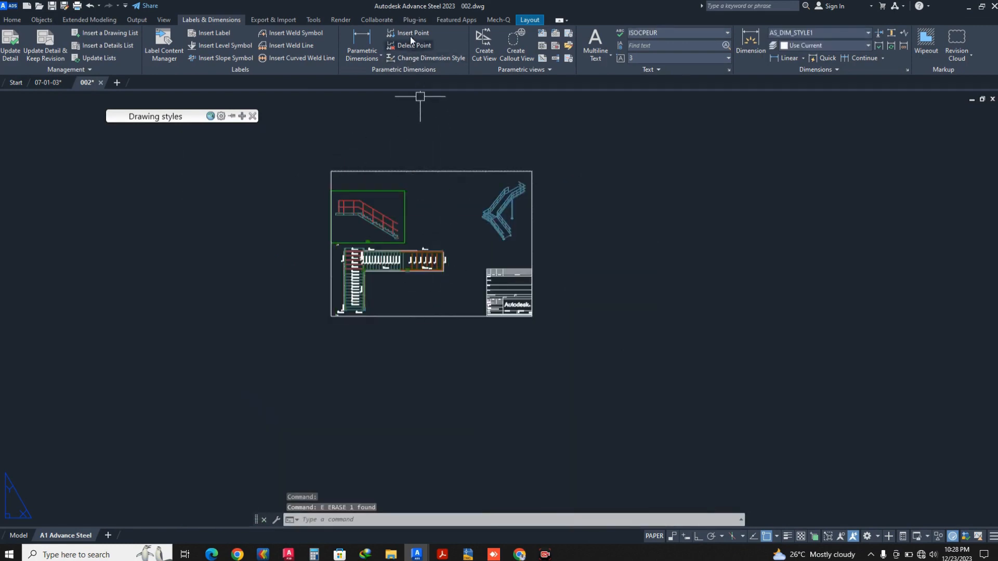
left_click(514, 50)
left_click(486, 40)
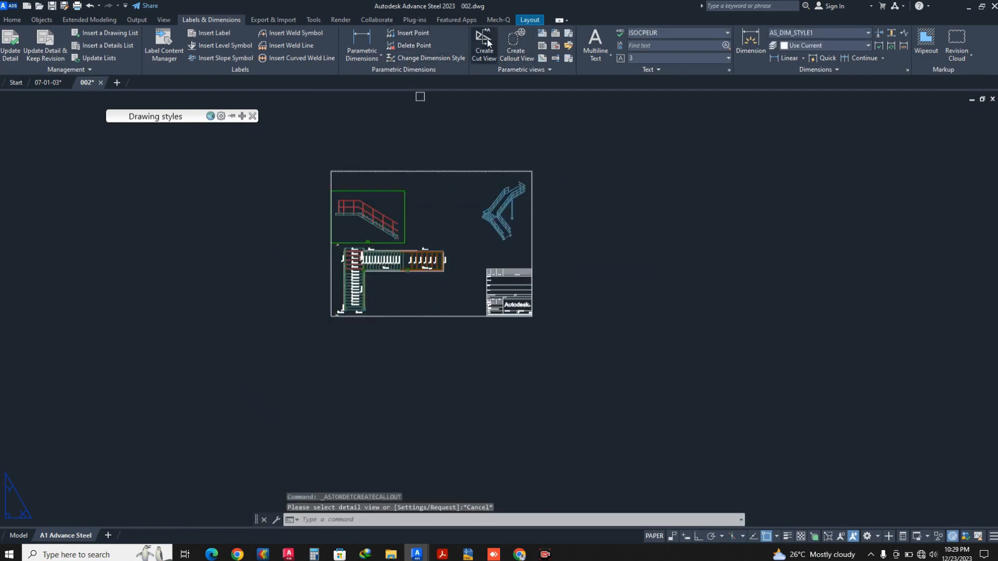
scroll(381, 253, "up", 8)
scroll(298, 246, "up", 8)
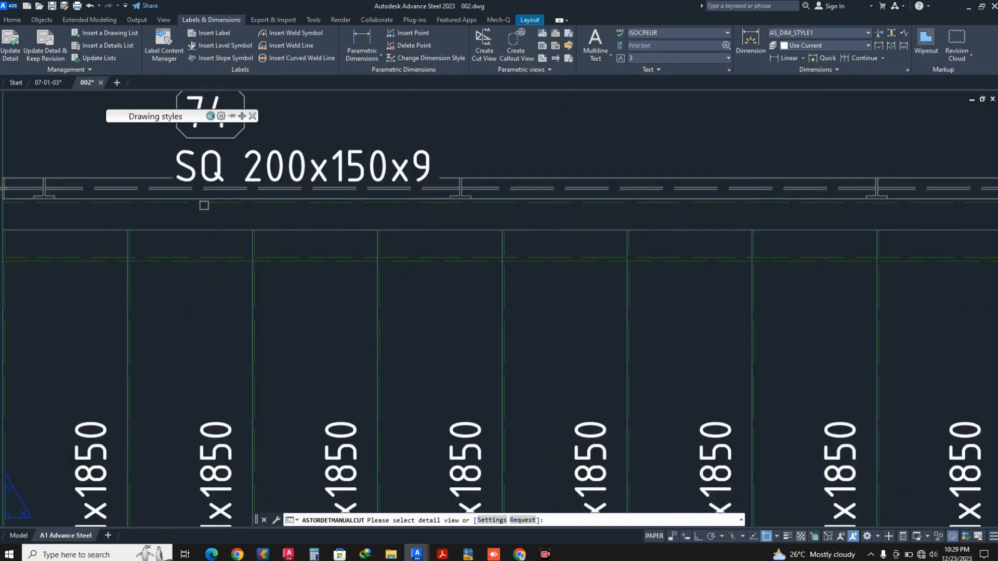
middle_click_drag(173, 197, 457, 218)
left_click(390, 204)
scroll(290, 191, "up", 2)
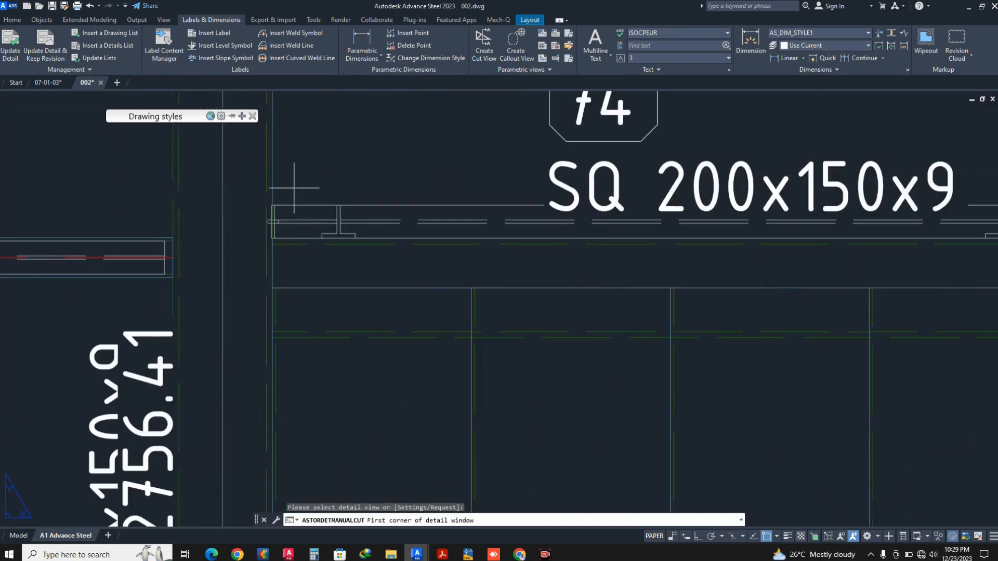
scroll(283, 175, "up", 2)
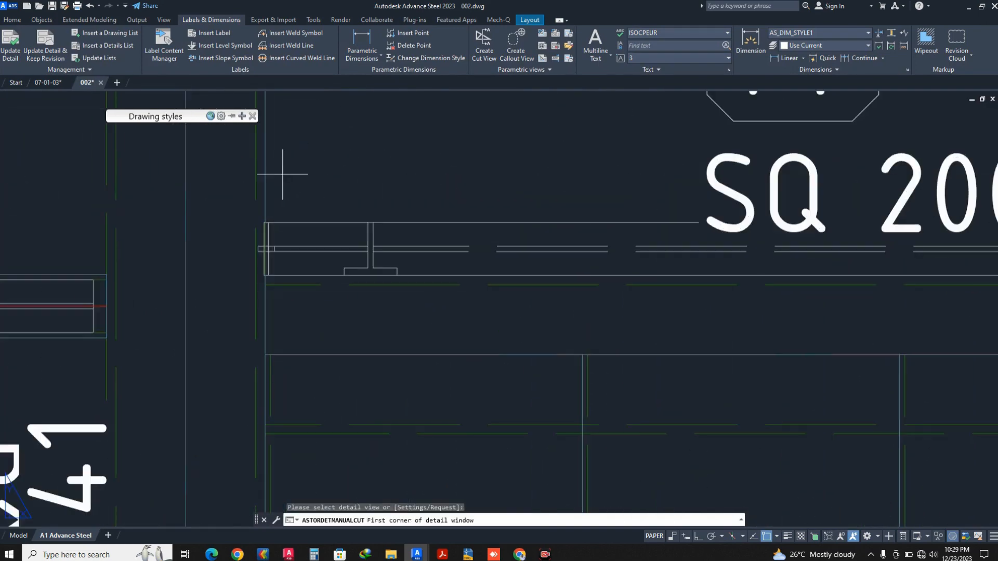
left_click(274, 146)
scroll(274, 146, "down", 14)
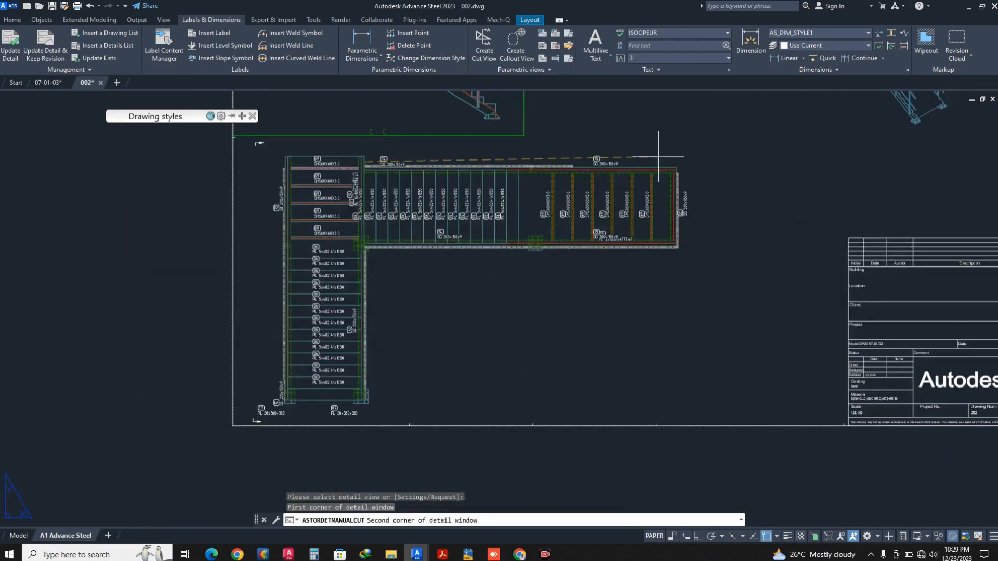
scroll(695, 159, "up", 7)
left_click(700, 160)
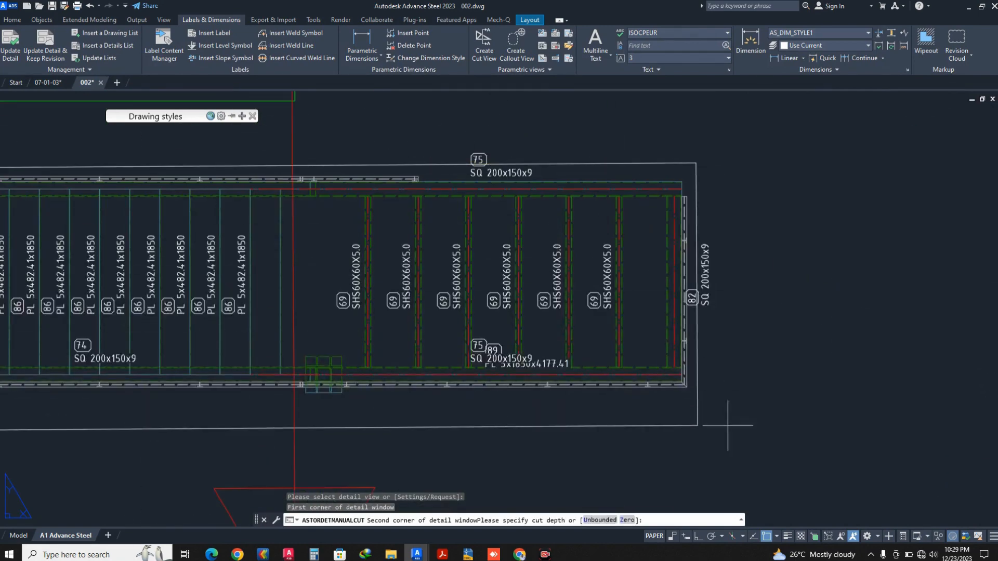
middle_click_drag(722, 441, 733, 291)
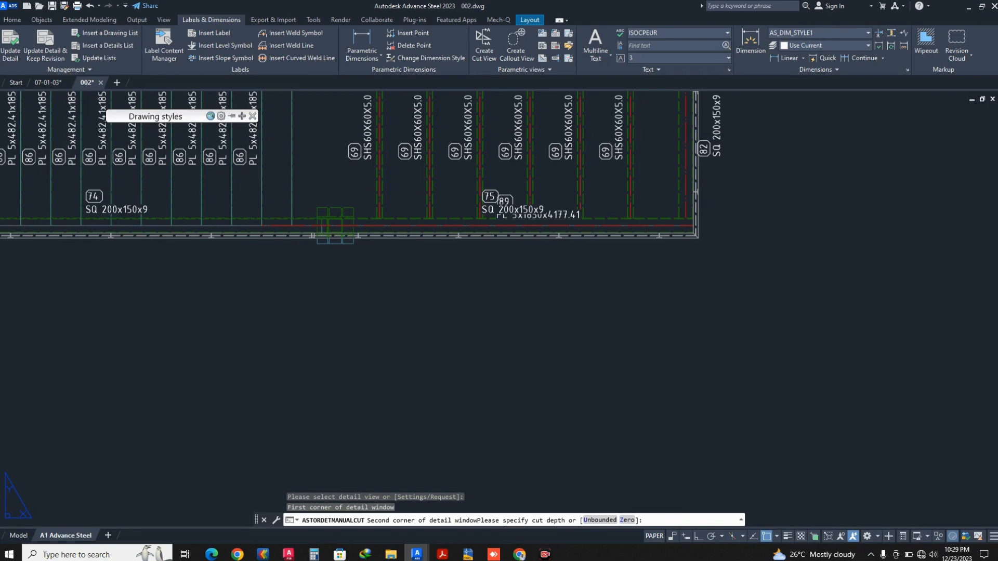
key("Return")
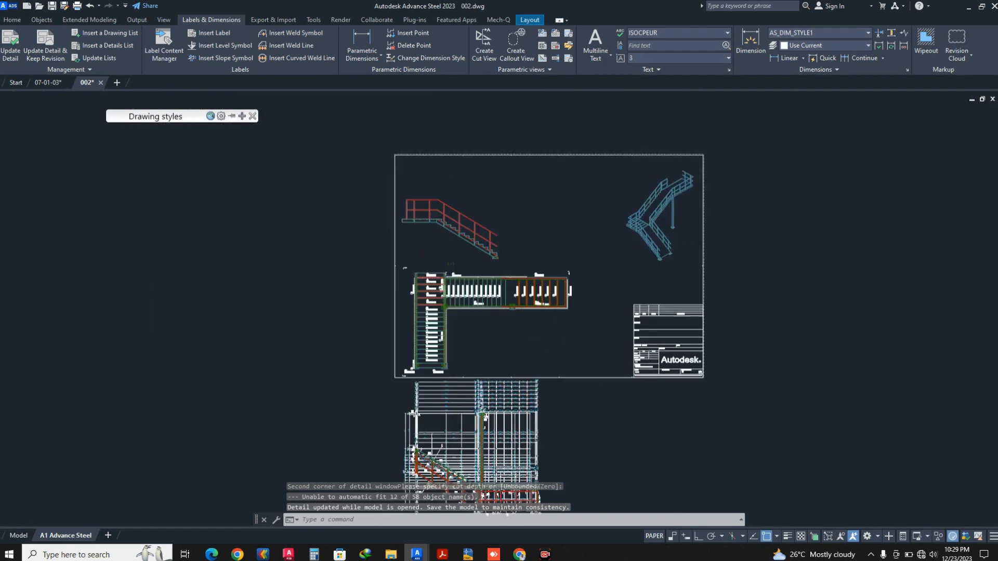
Select all similar dimensions in the new section view below the sheet and delete them
scroll(533, 371, "up", 4)
left_click(534, 370)
right_click(534, 370)
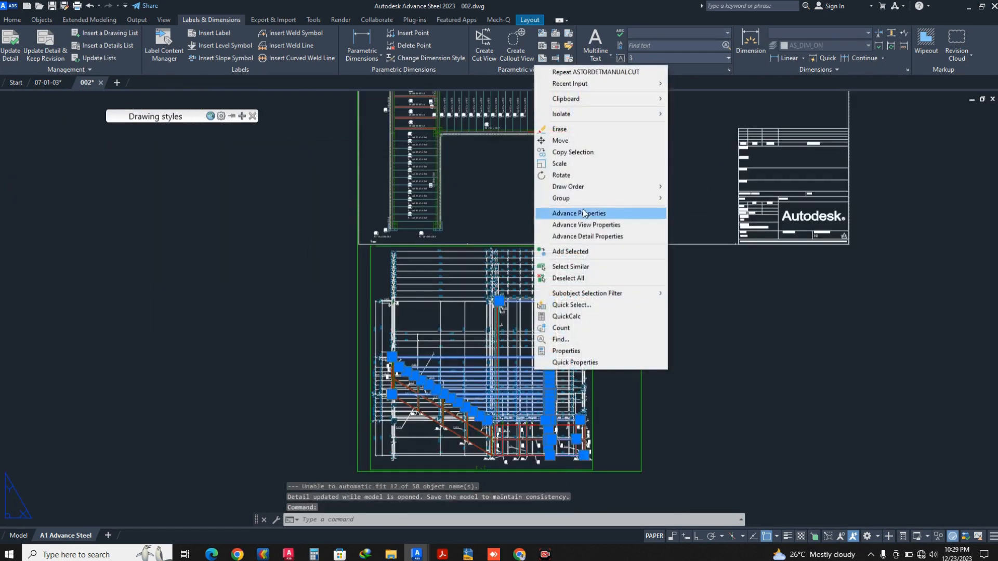
left_click(581, 275)
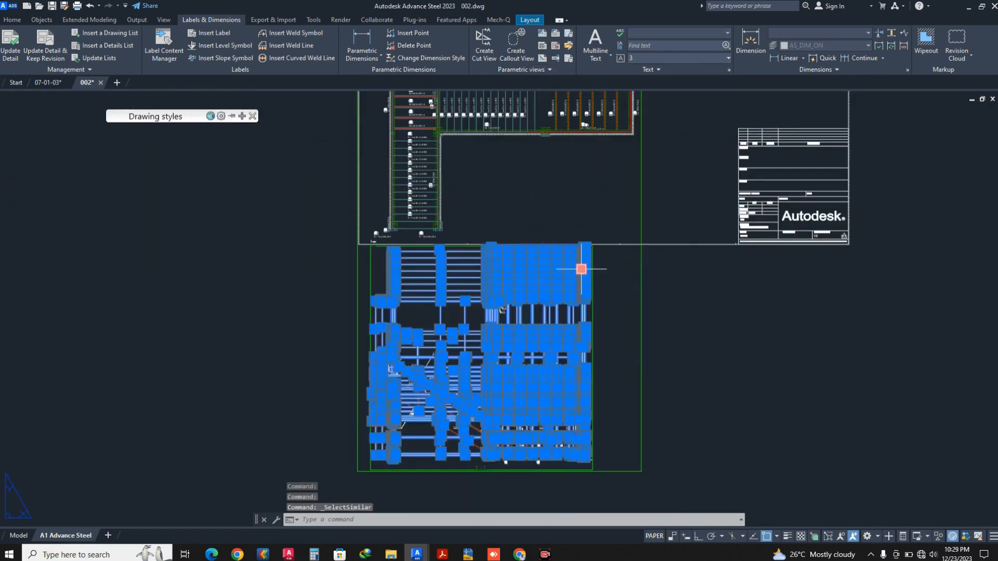
key("Delete")
Examine the new section view's labels and orientation against the corresponding flight in the plan view
scroll(400, 320, "up", 5)
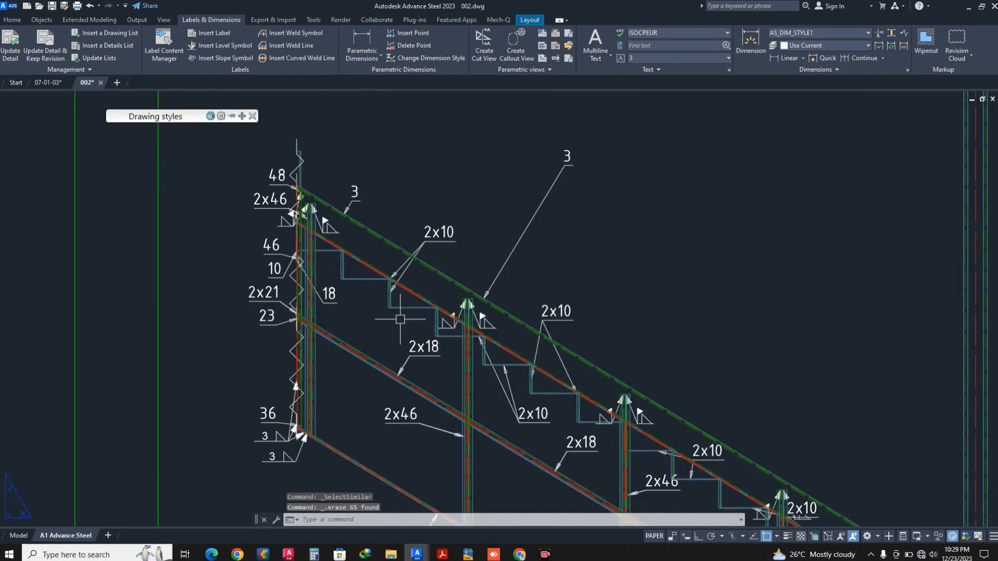
scroll(401, 319, "down", 6)
scroll(564, 361, "up", 5)
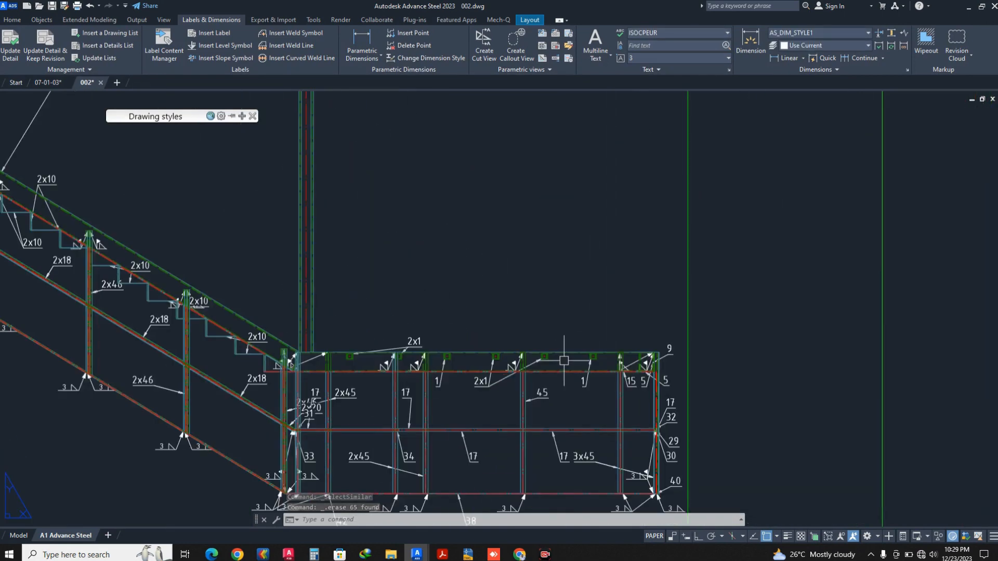
scroll(565, 360, "down", 6)
scroll(411, 291, "up", 9)
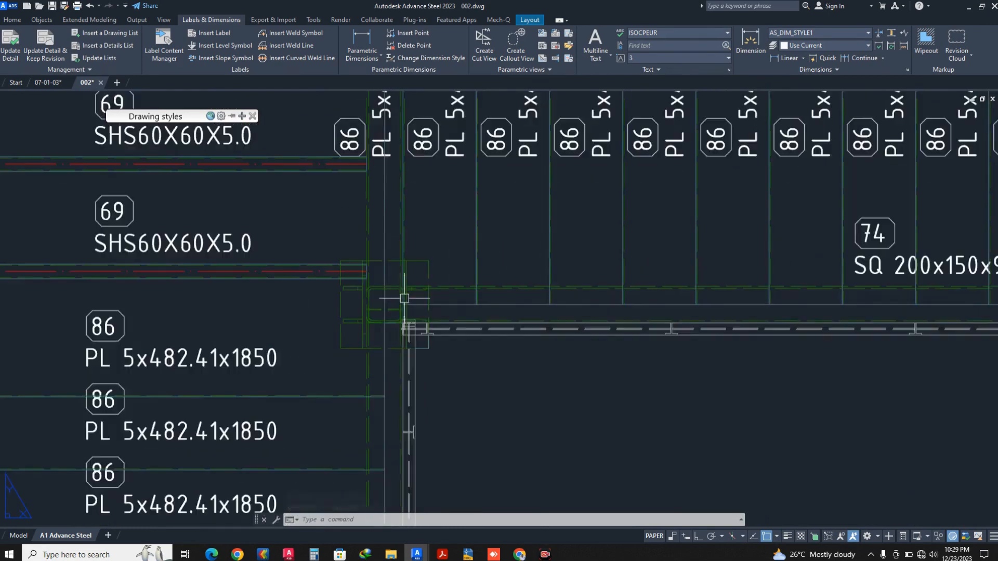
scroll(404, 299, "down", 6)
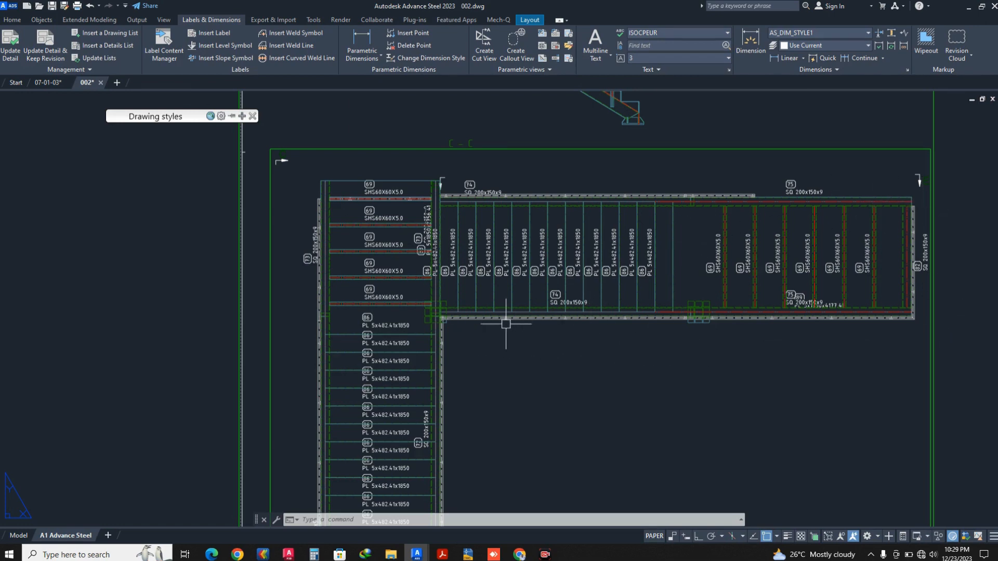
scroll(478, 327, "up", 4)
scroll(476, 326, "down", 5)
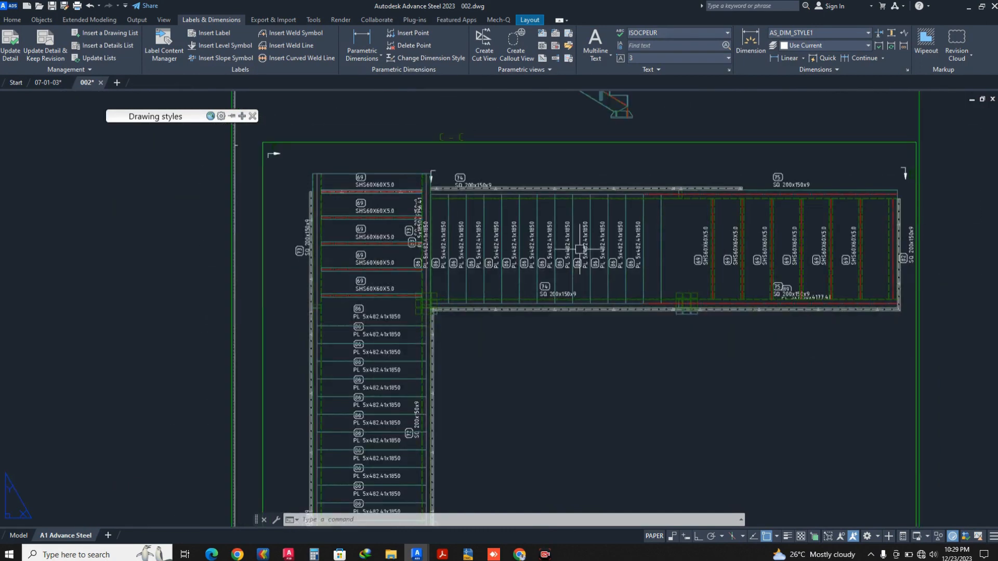
scroll(641, 251, "down", 4)
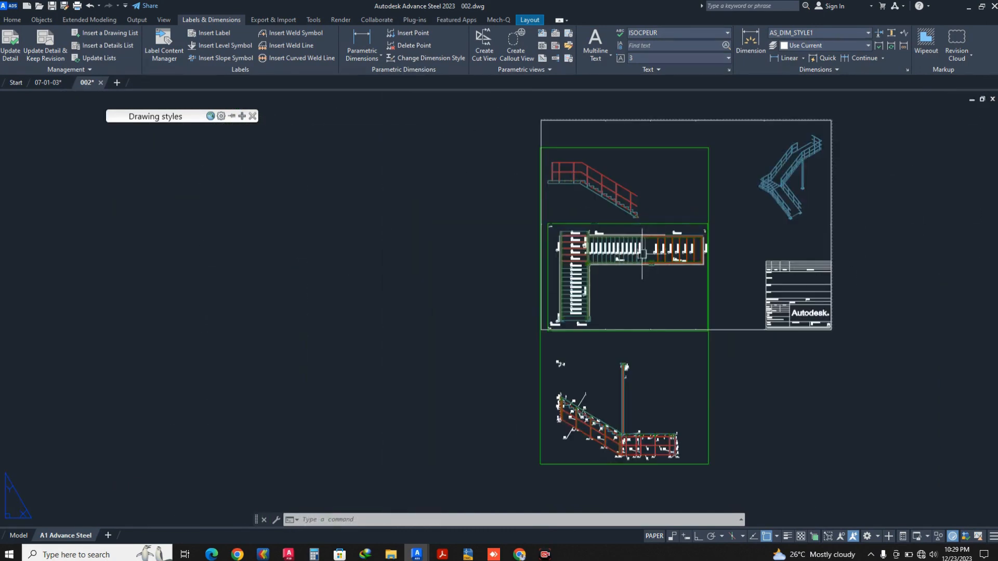
Set the rotation of the new section view below the sheet to 180 in its view properties
scroll(643, 280, "up", 5)
scroll(735, 327, "down", 2)
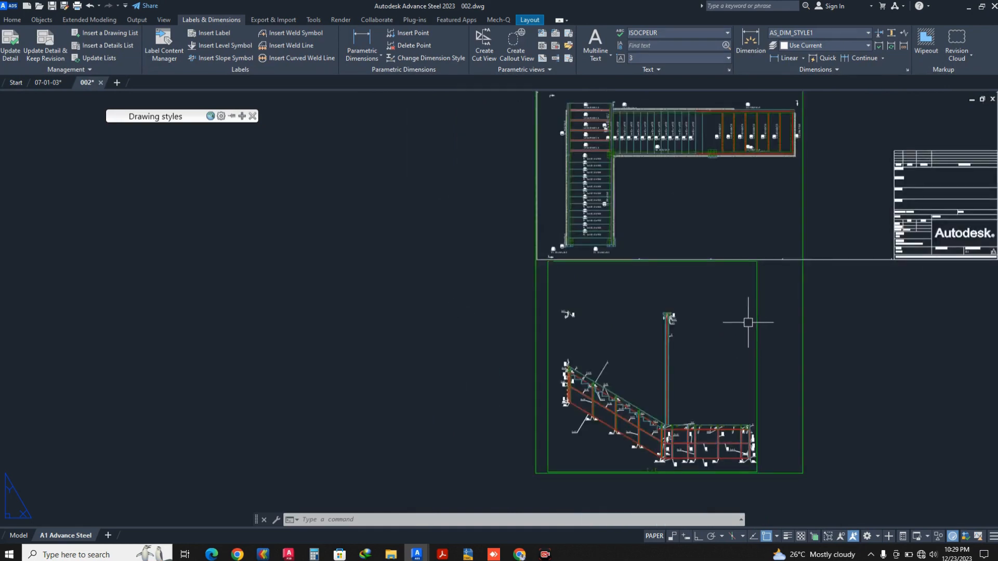
left_click(757, 312)
right_click(757, 312)
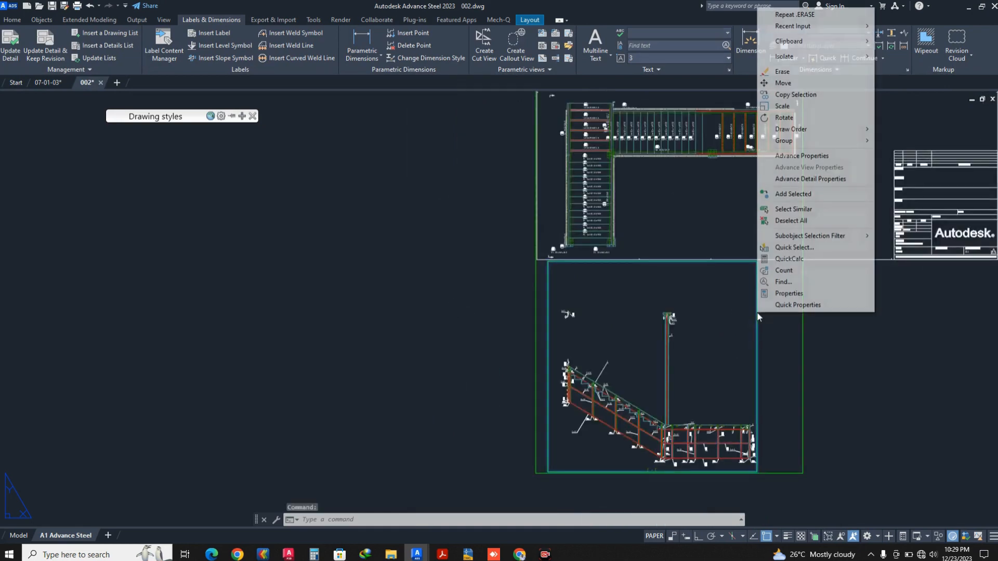
left_click(802, 168)
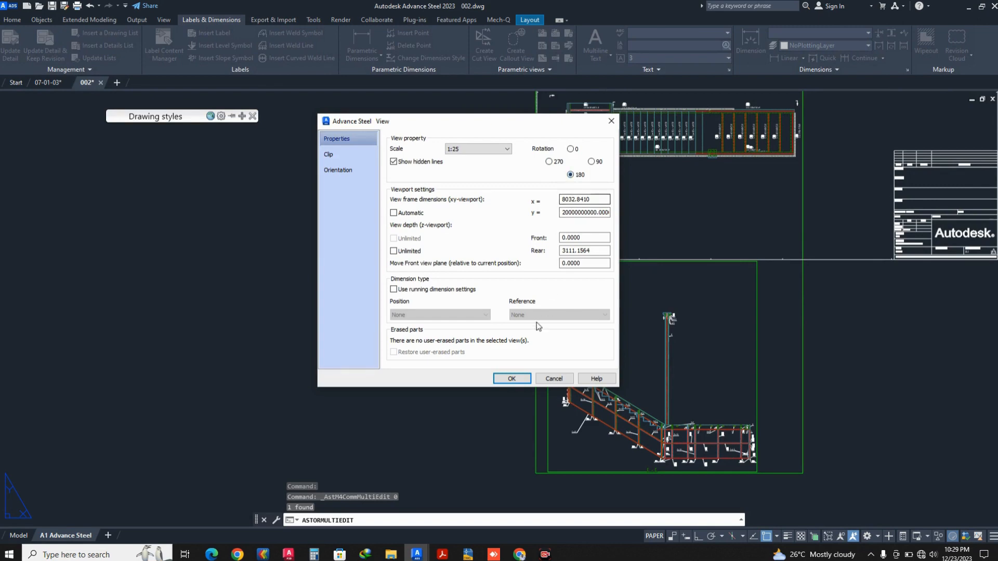
left_click(509, 380)
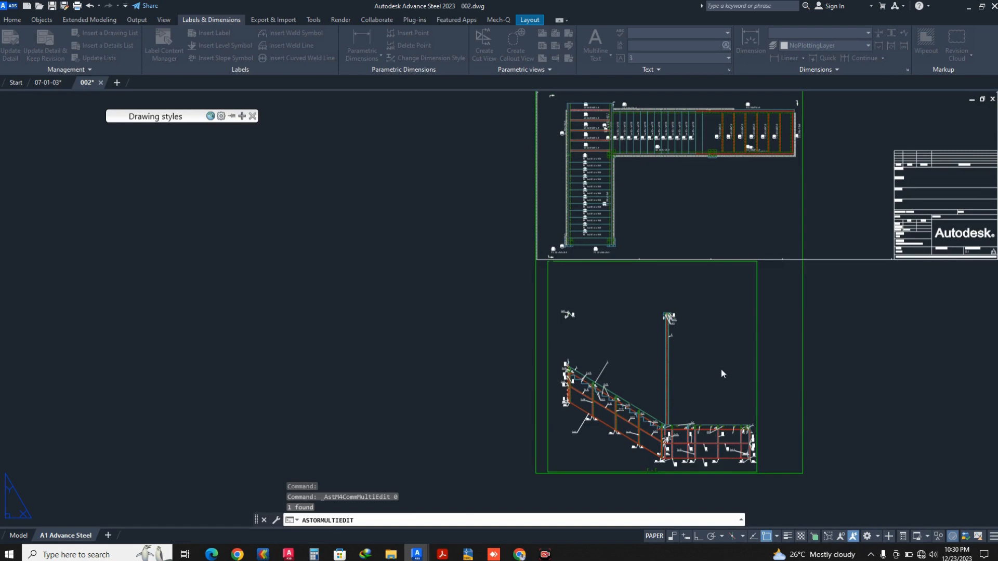
left_click(746, 306)
key("Escape")
middle_click_drag(674, 367, 655, 260)
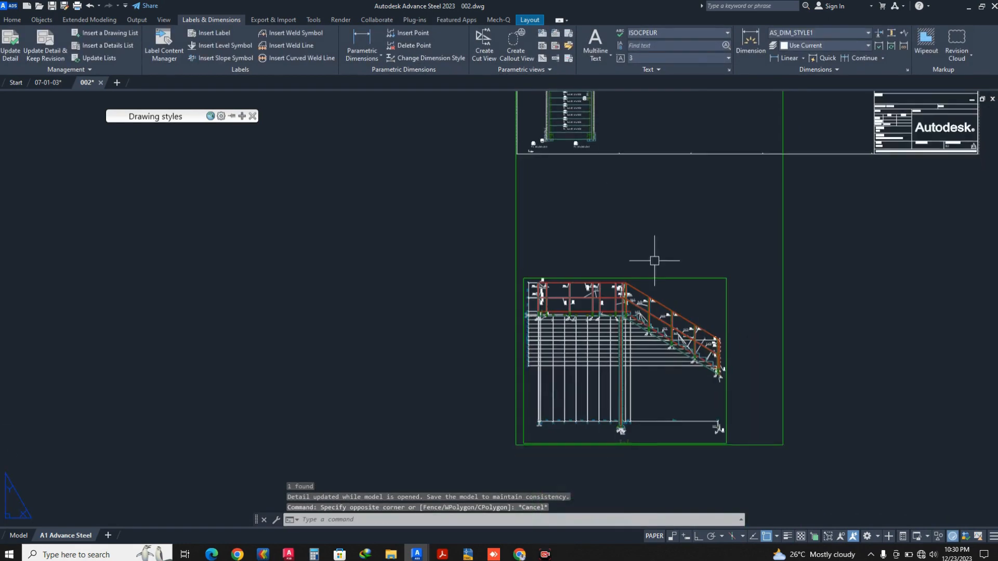
key("Escape")
Select all similar dimensions in the rotated section view and erase them
left_click(575, 358)
right_click(576, 358)
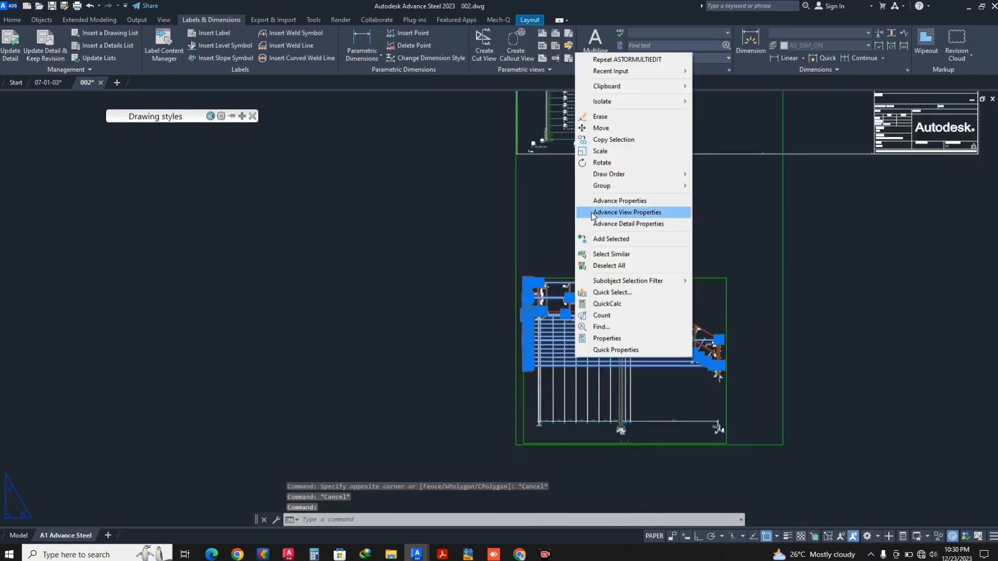
left_click(612, 254)
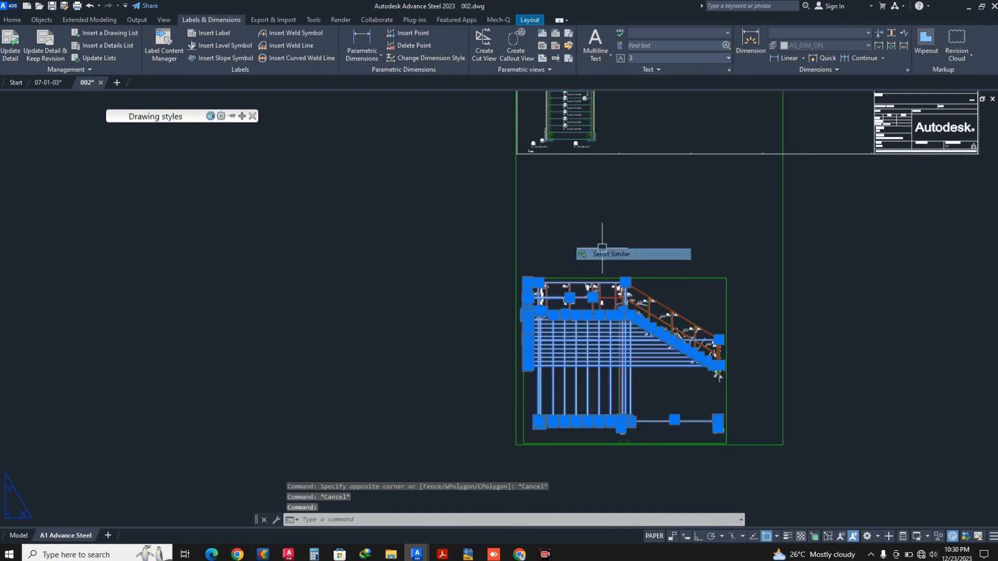
right_click(602, 249)
left_click(628, 312)
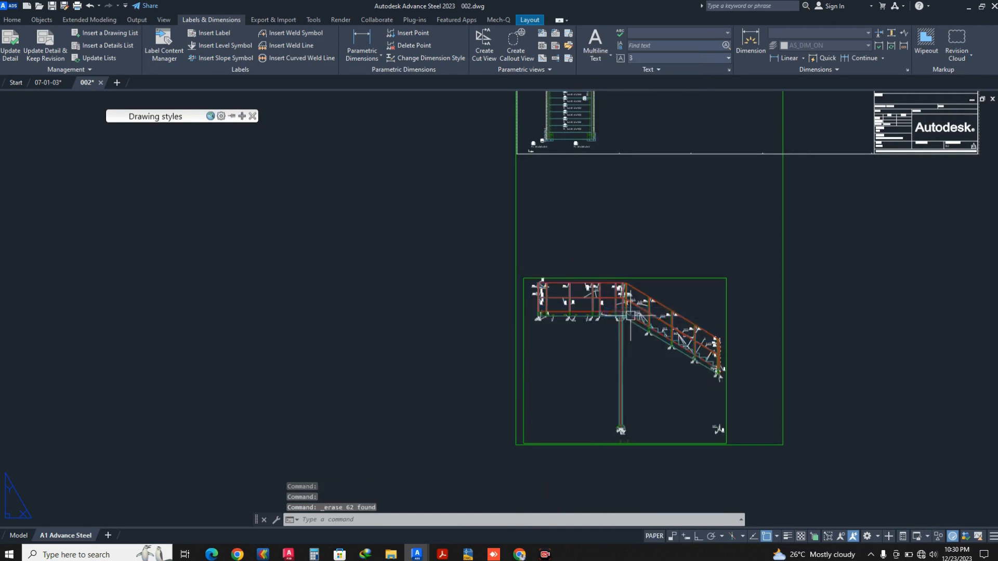
scroll(664, 222, "down", 3)
scroll(637, 205, "up", 4)
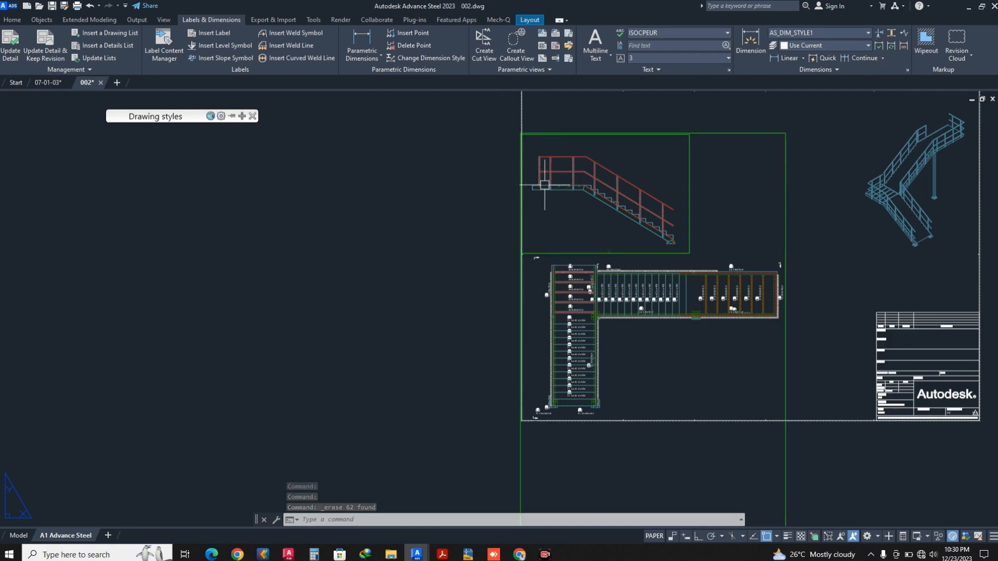
left_click(362, 41)
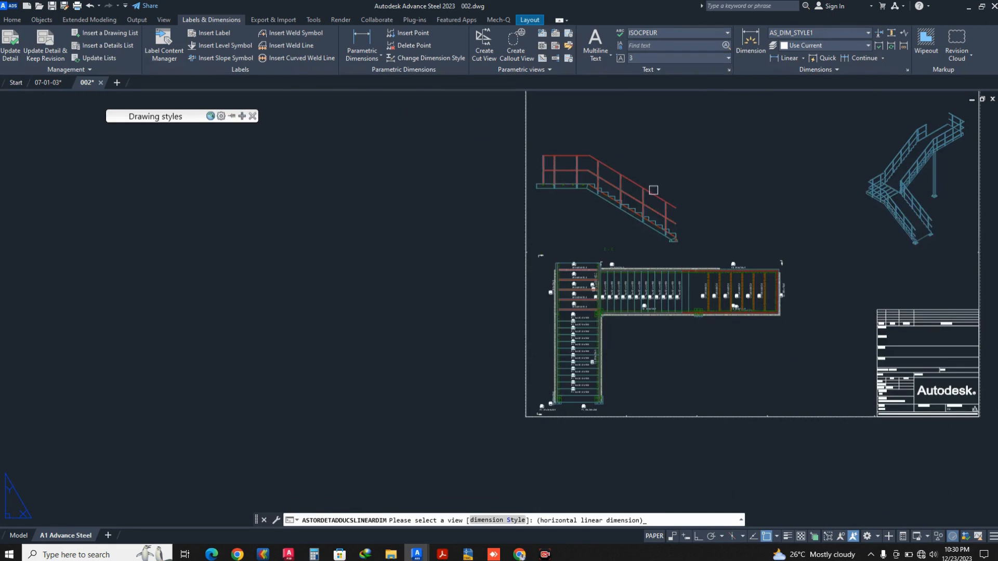
key("Escape")
Move section view E-E from below the sheet into the space between section view C-C and the isometric view
scroll(676, 192, "down", 3)
scroll(660, 319, "up", 2)
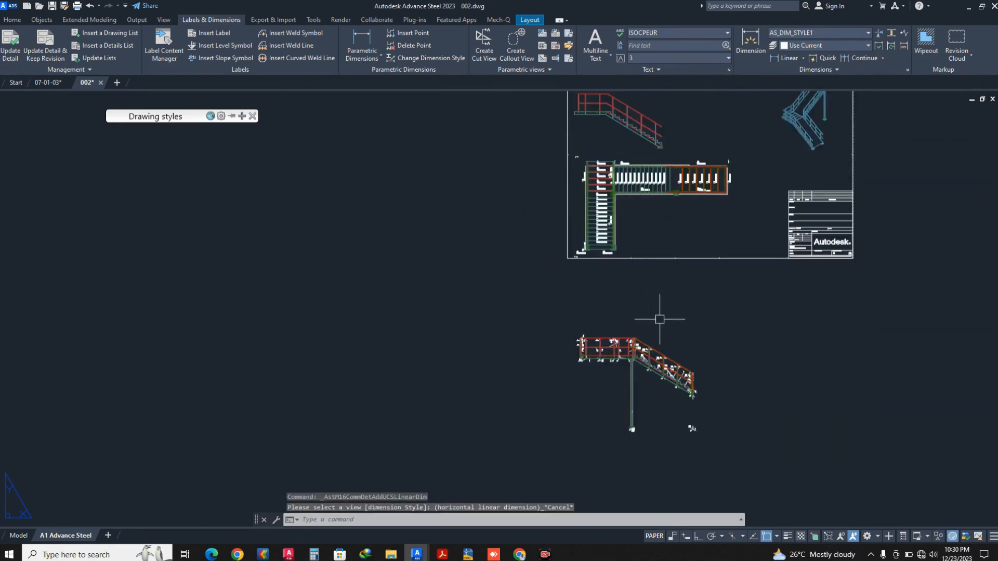
type("m")
key("Return")
left_click(681, 320)
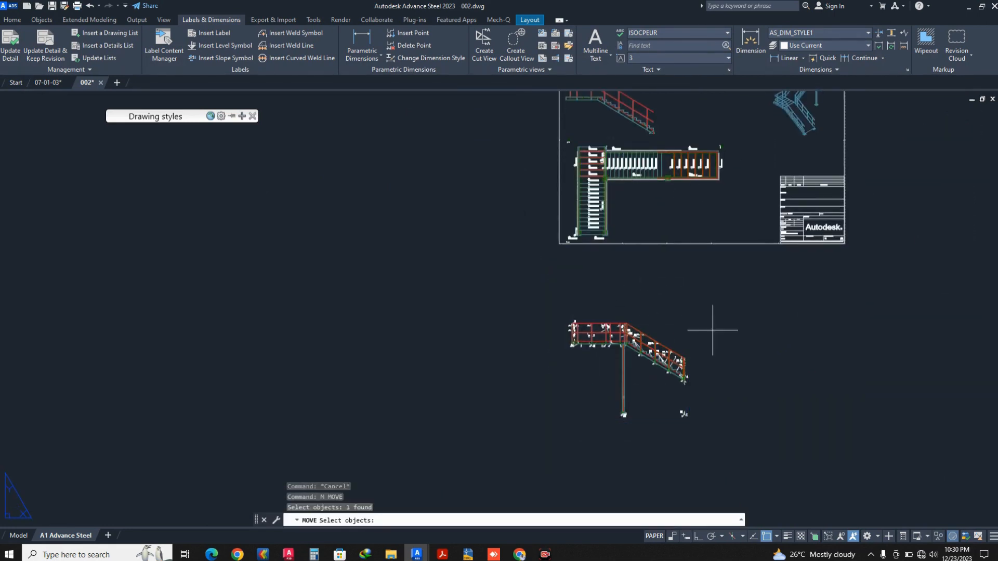
key("Return")
left_click(713, 330)
scroll(749, 177, "down", 2)
scroll(739, 197, "up", 4)
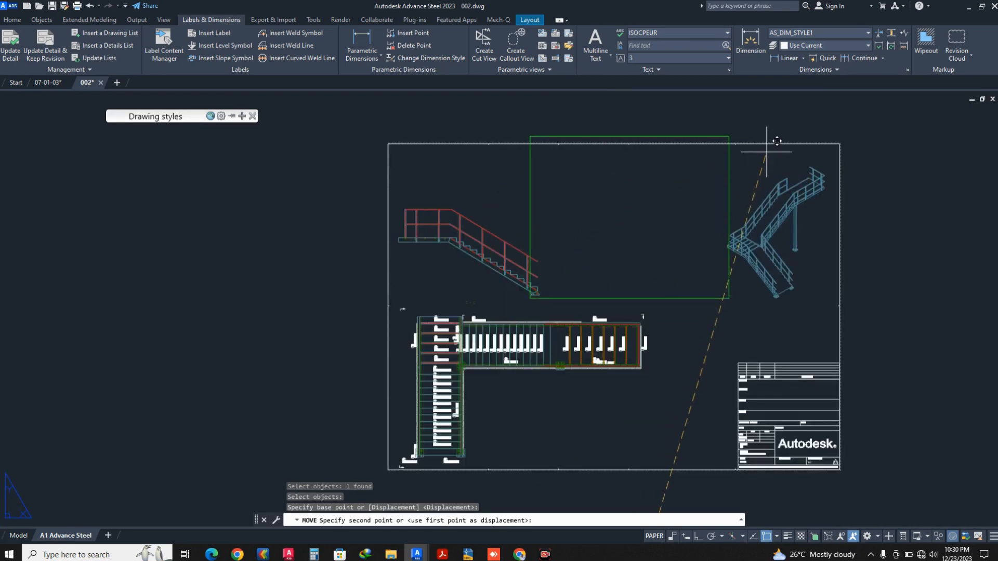
left_click(777, 141)
Move section view E-E slightly downward so its frame lies inside the sheet's upper border
key("Return")
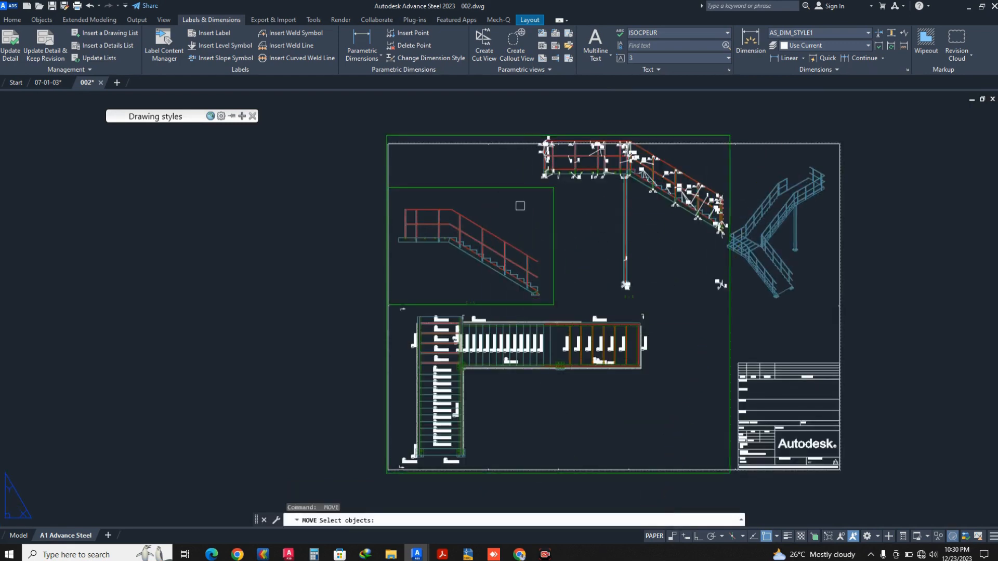
left_click(531, 190)
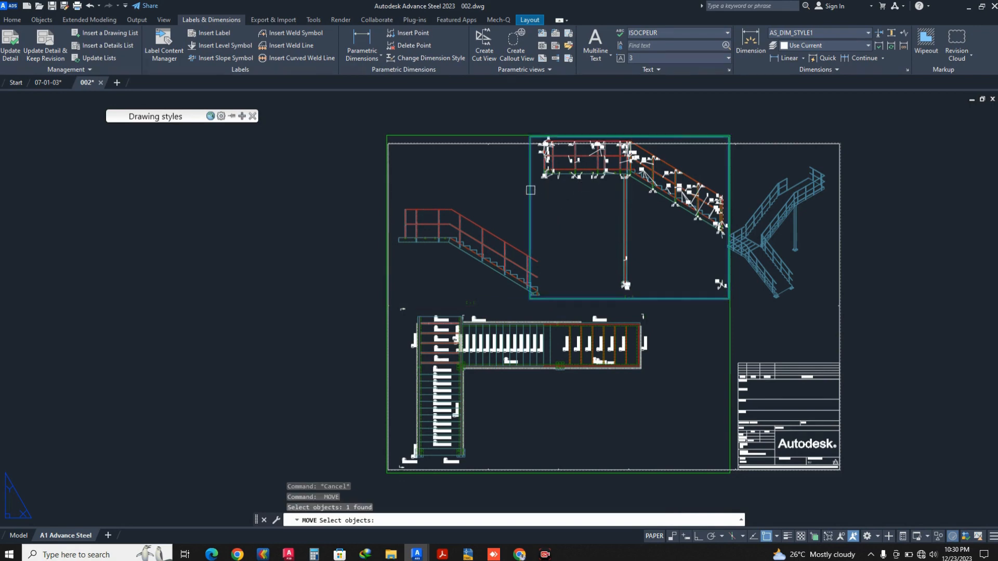
key("Return")
scroll(567, 200, "up", 1)
left_click(576, 202)
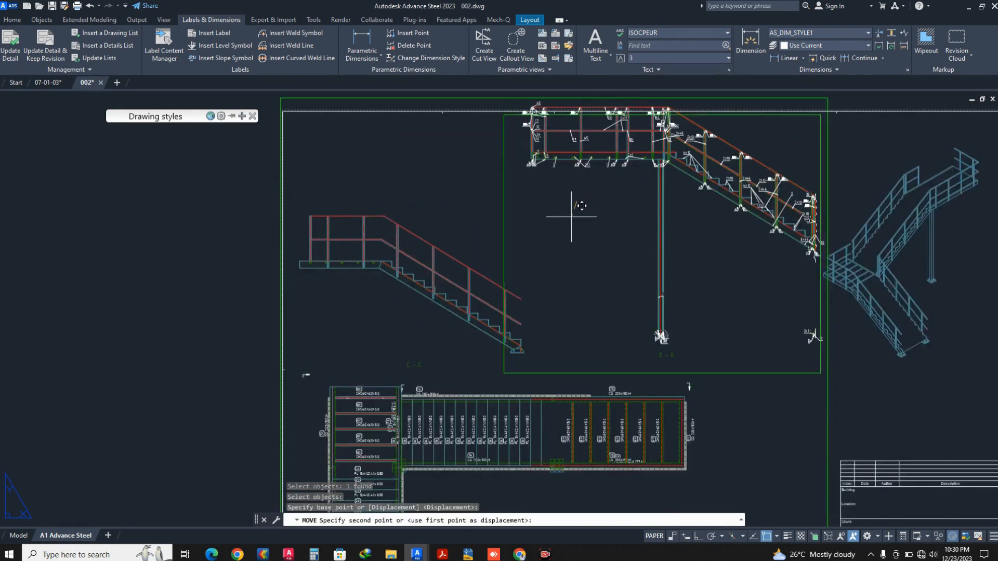
left_click(571, 217)
left_click(571, 217)
key("Escape")
scroll(578, 236, "down", 2)
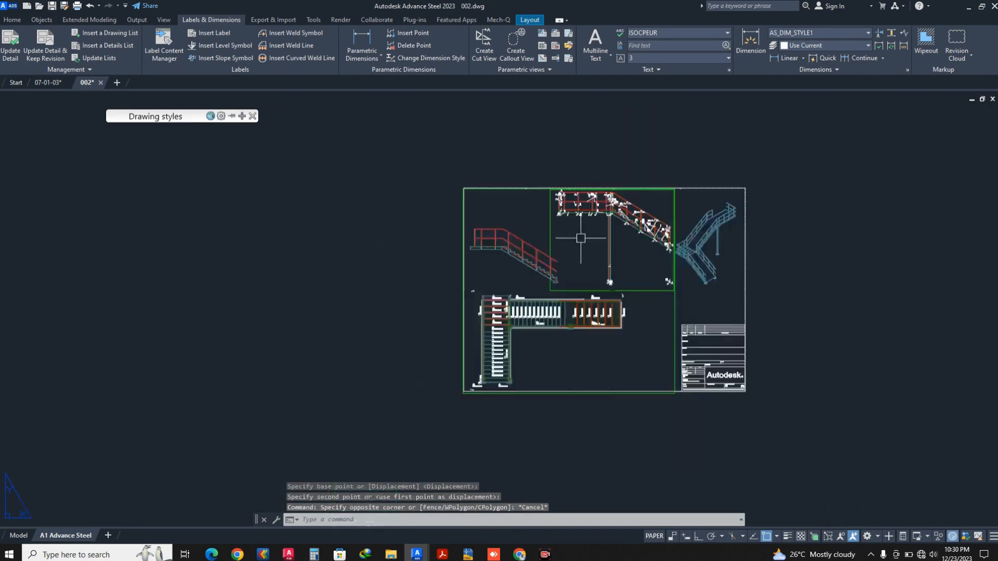
Shift section view E-E a little further down and left, away from the sheet border and isometric view
scroll(704, 243, "up", 2)
key("Return")
scroll(679, 228, "down", 1)
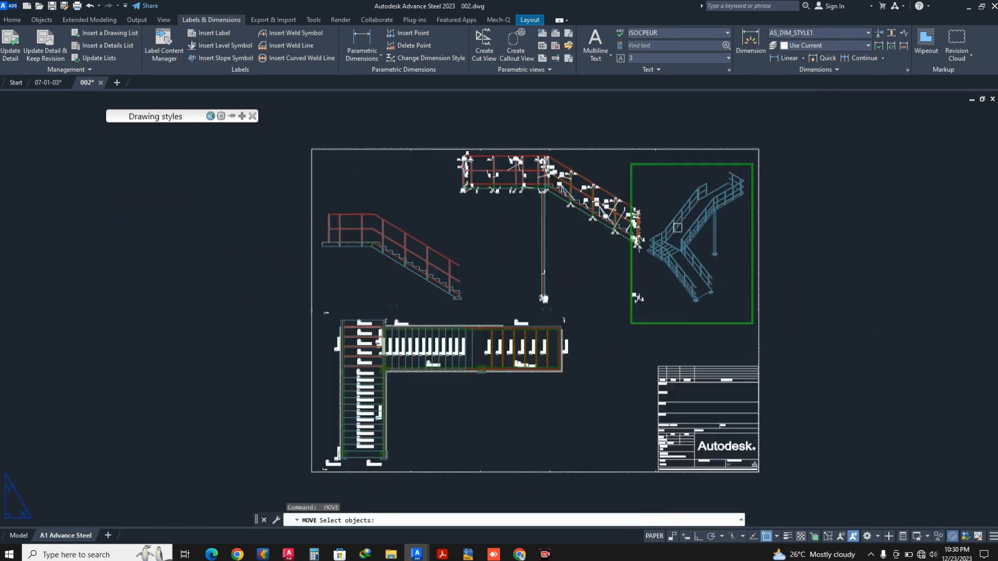
left_click(452, 221)
key("Return")
left_click(503, 212)
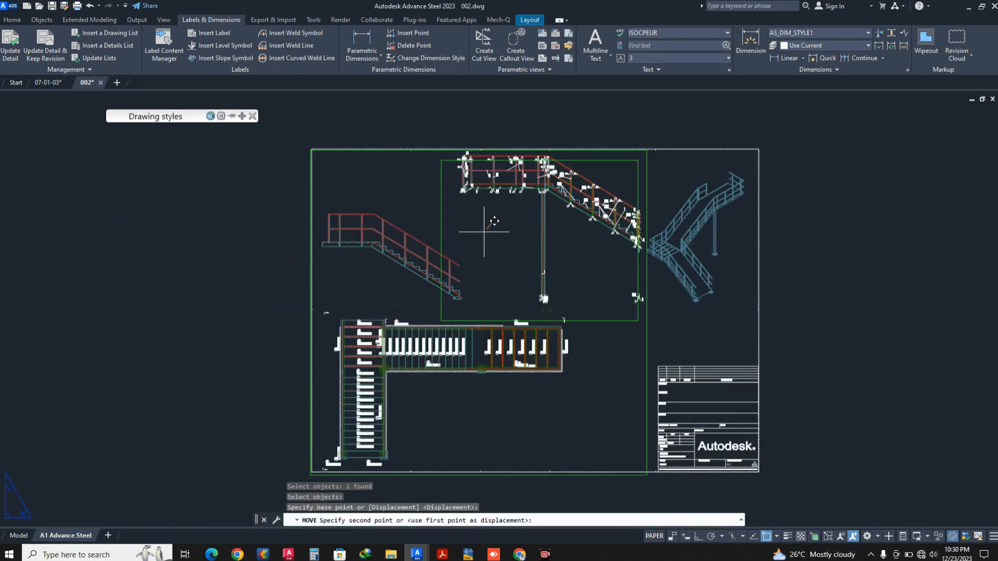
left_click(484, 231)
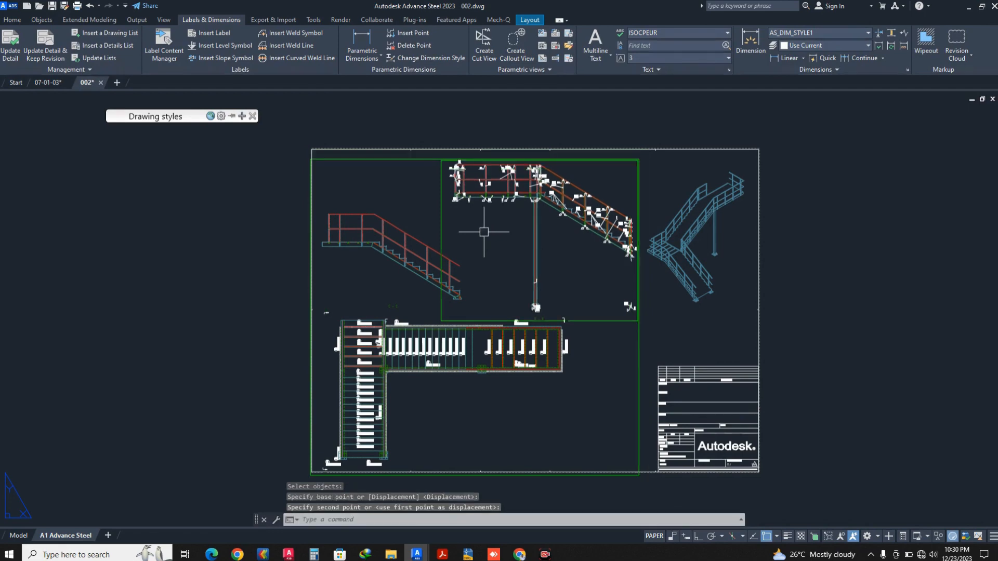
Select all weld symbols similar to the one at the railing corner of section view E-E and delete them
middle_click_drag(488, 232, 564, 203)
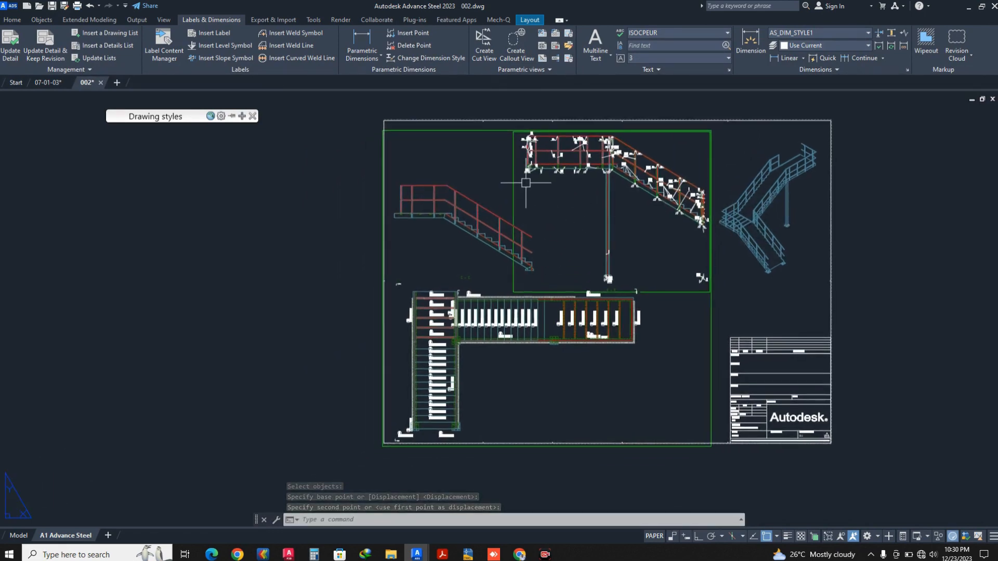
scroll(525, 182, "up", 5)
left_click(528, 118)
right_click(531, 126)
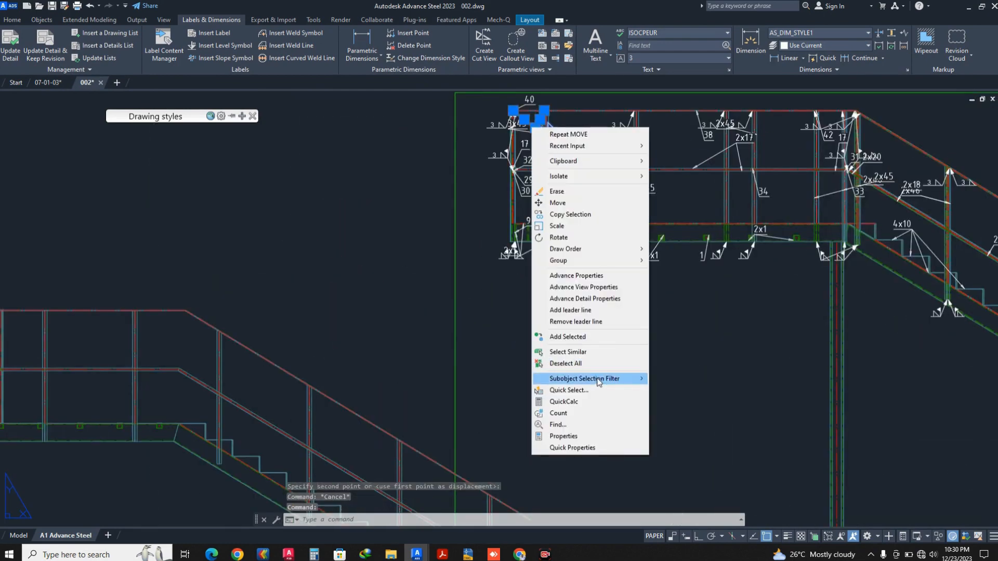
left_click(568, 352)
key("Delete")
scroll(618, 280, "down", 3)
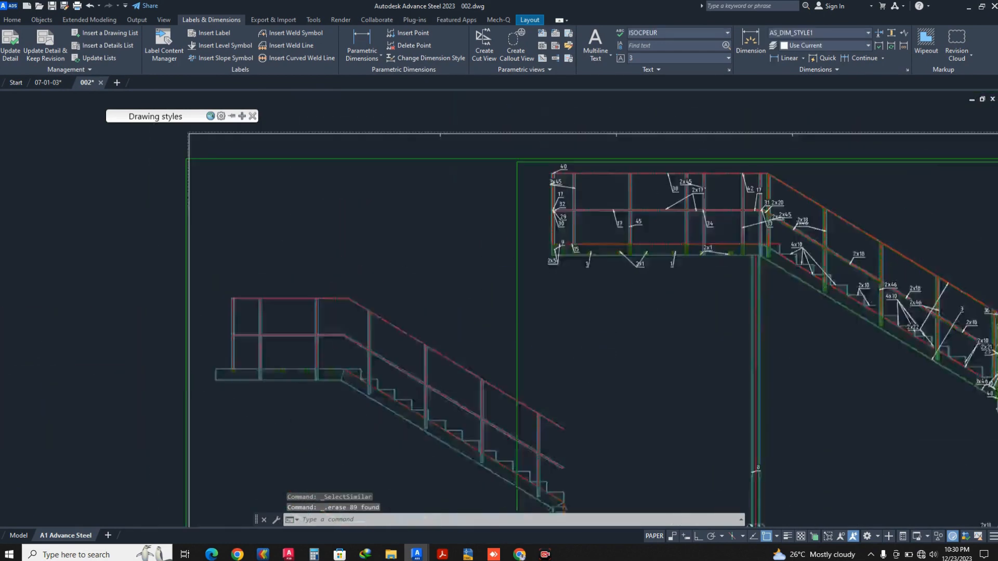
scroll(623, 263, "down", 5)
scroll(616, 234, "up", 8)
key("Escape")
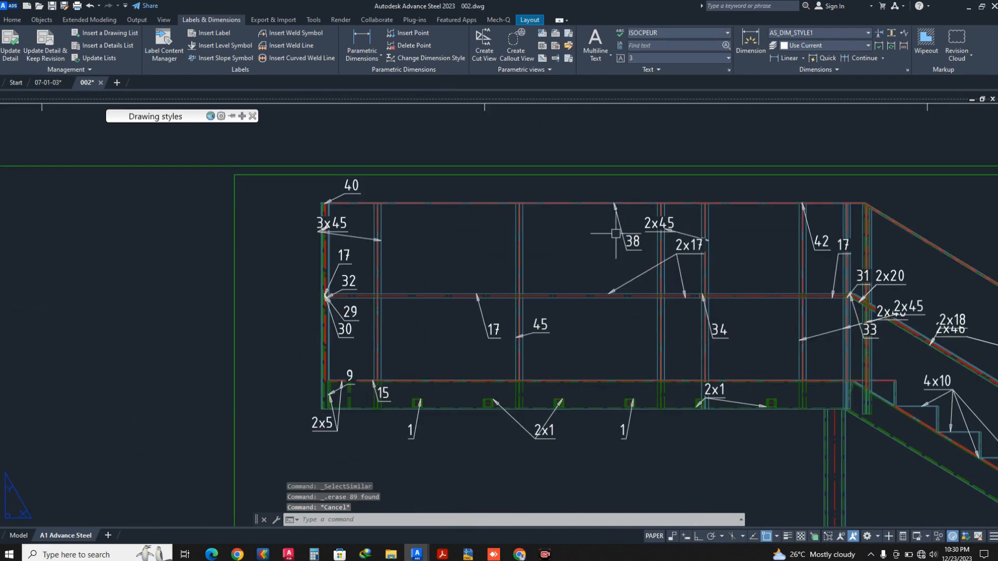
left_click(614, 204)
right_click(611, 215)
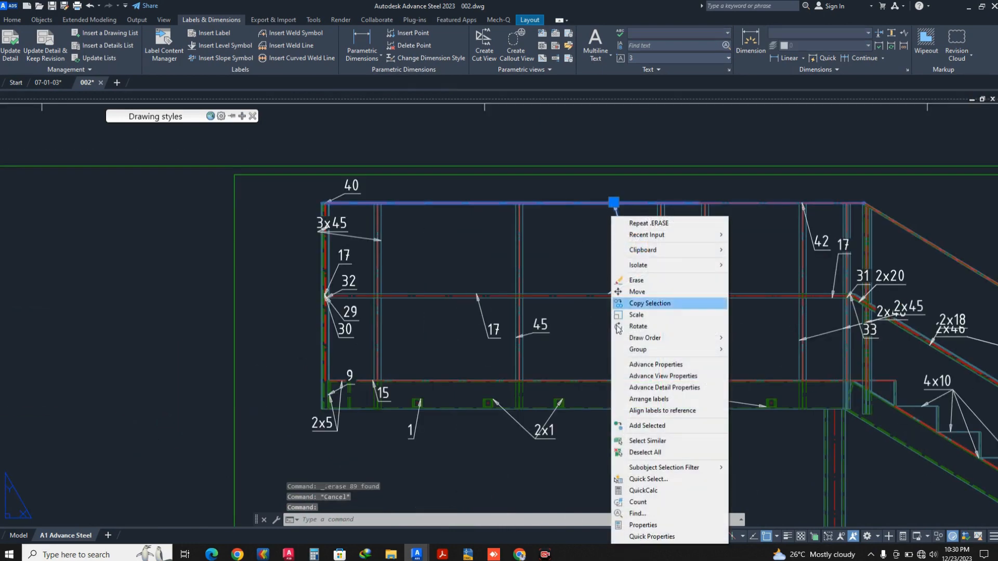
left_click(639, 441)
scroll(539, 242, "down", 4)
scroll(539, 250, "up", 8)
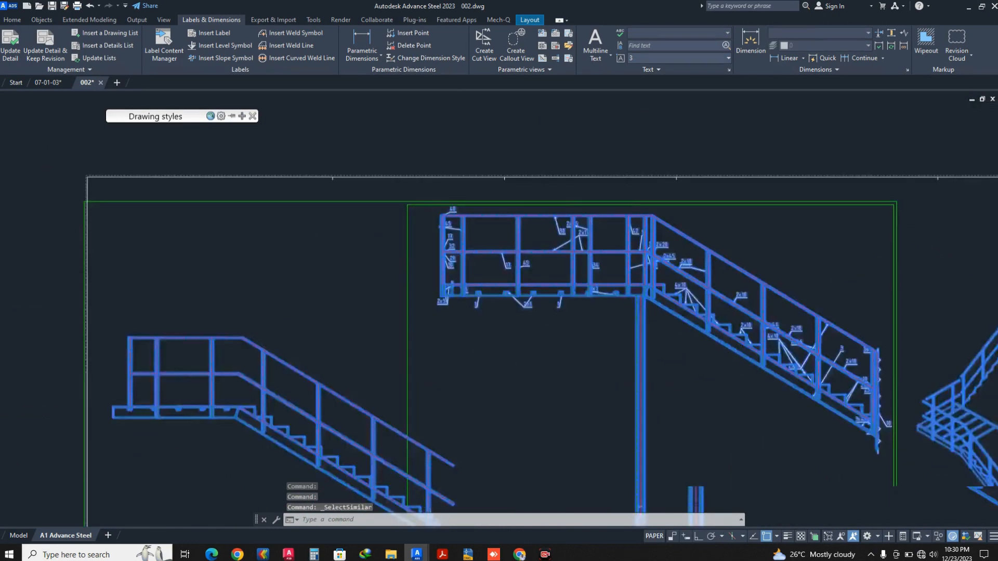
key("Escape")
key("Escape")
Select all part-number labels similar to label 38 in section view E-E, keep the plan view out of the selection, and delete them
left_click(598, 191)
right_click(542, 185)
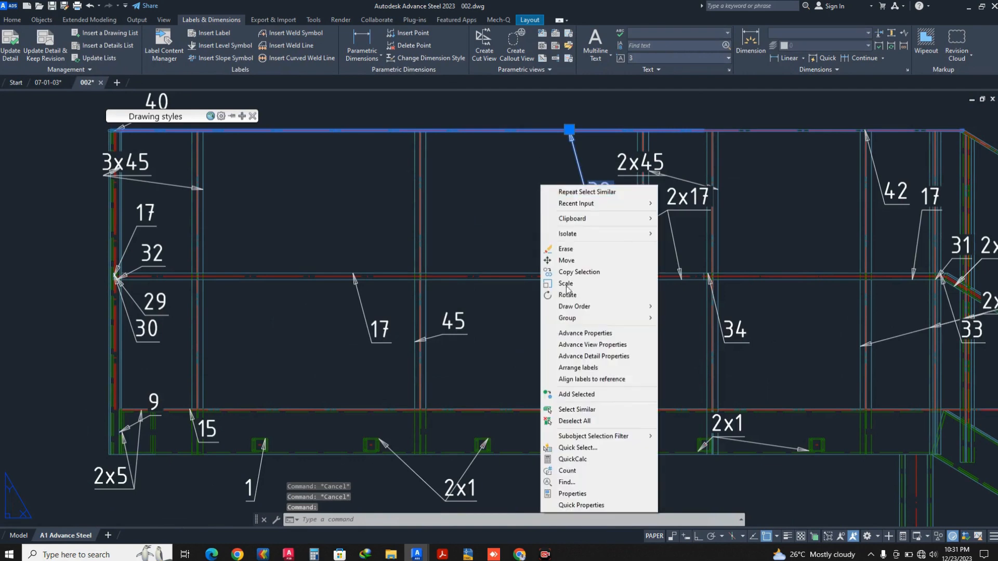
left_click(576, 410)
scroll(475, 304, "down", 4)
middle_click_drag(475, 303, 502, 206)
left_click(225, 283)
scroll(273, 308, "down", 2)
left_click(445, 435, "shift")
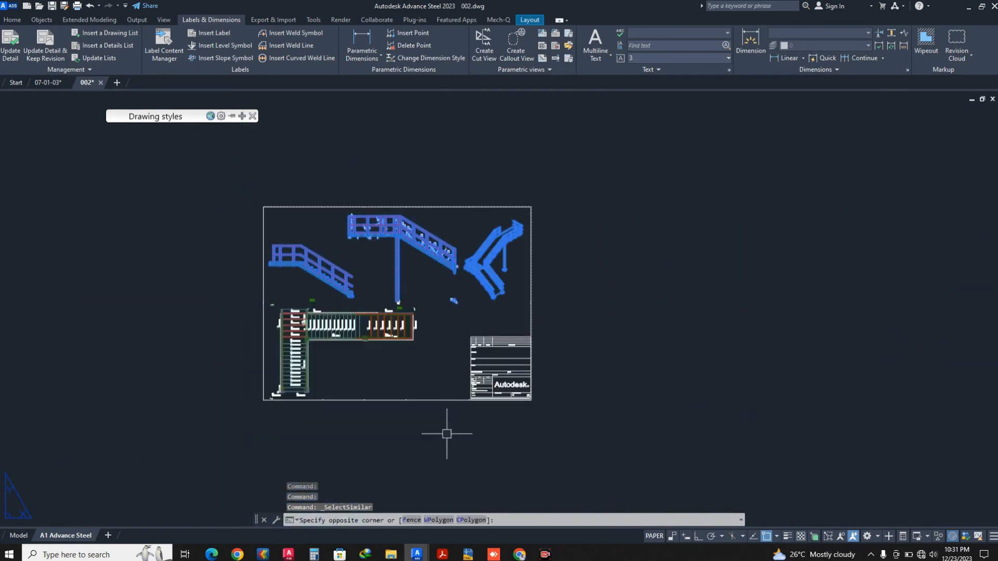
left_click(443, 174, "shift")
left_click(581, 321, "shift")
scroll(268, 218, "up", 3)
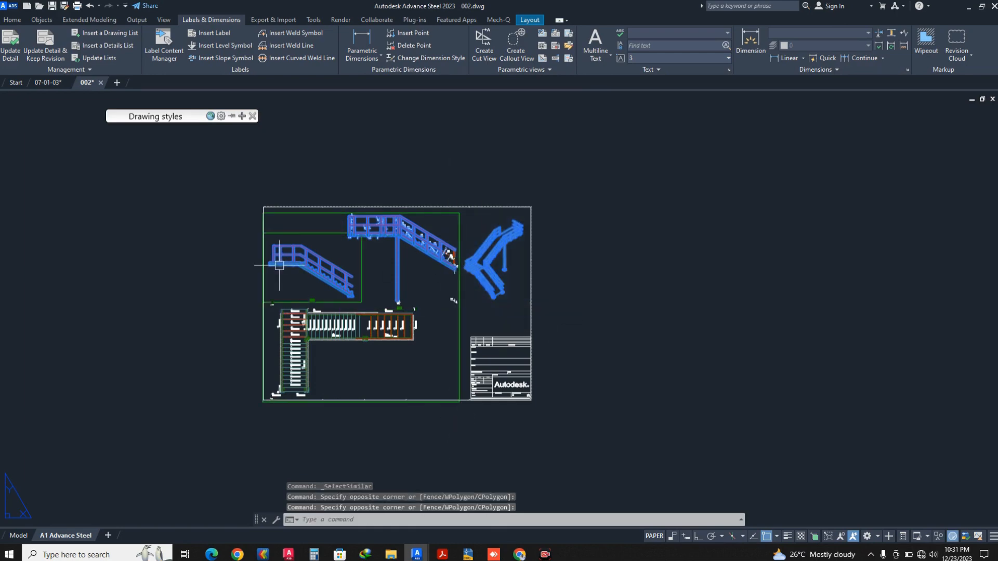
left_click(234, 225)
left_click(425, 326, "shift")
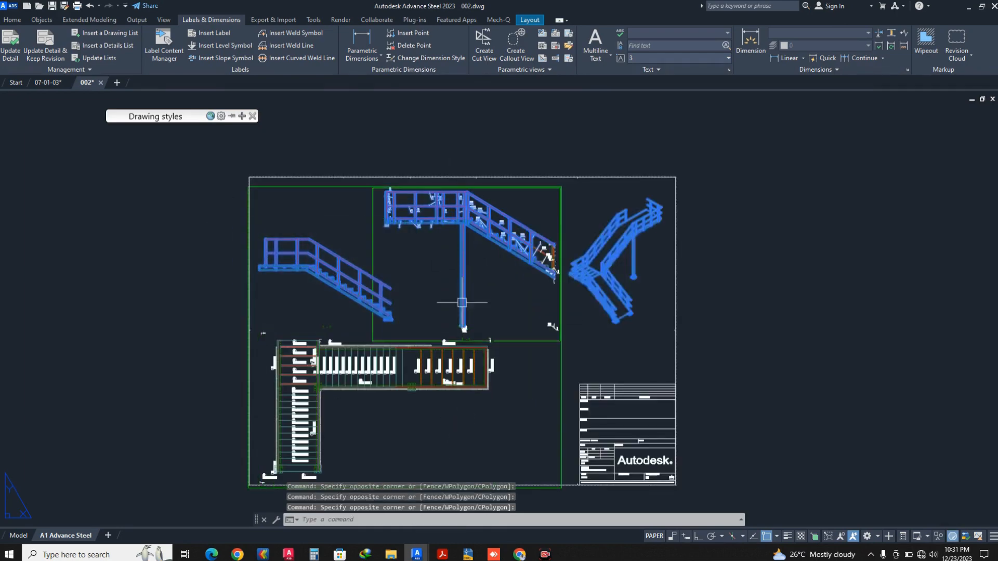
scroll(544, 263, "up", 4)
key("Delete")
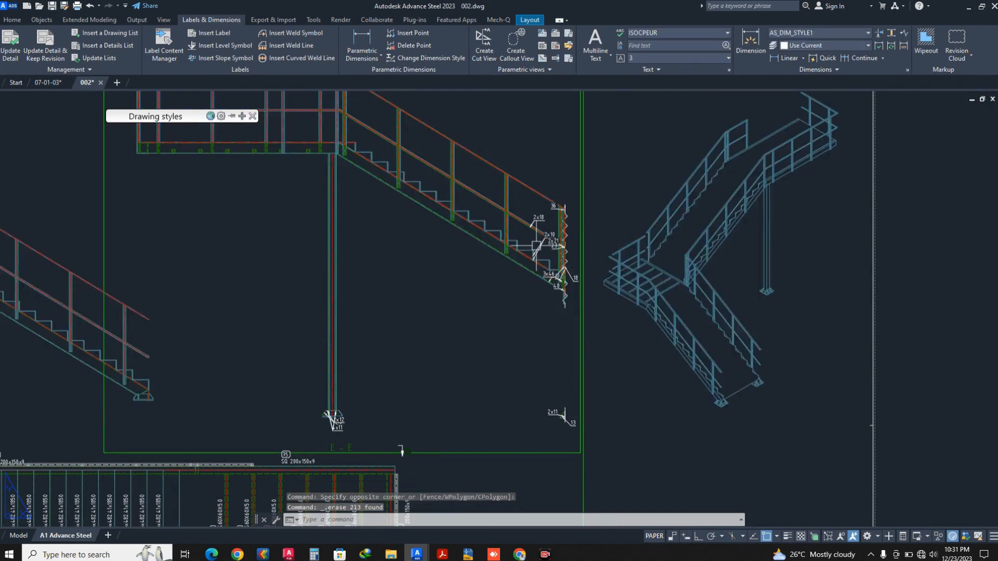
Select the remaining similar labels at the stair end of section view E-E, deselect the plan view's labels, and delete the selection
scroll(507, 208, "up", 2)
left_click(566, 225)
right_click(566, 223)
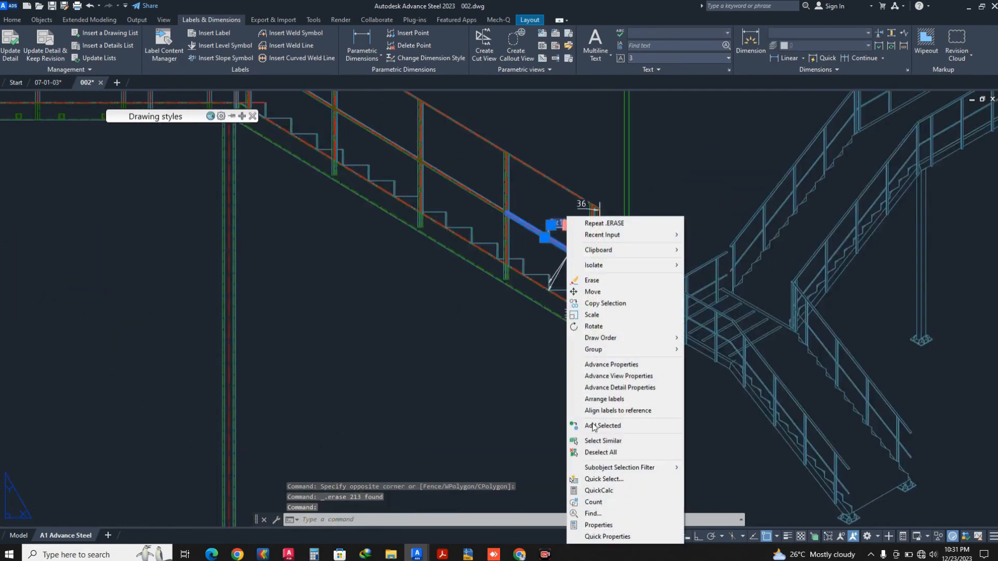
left_click(597, 443)
scroll(478, 351, "down", 5)
middle_click_drag(478, 352, 478, 272)
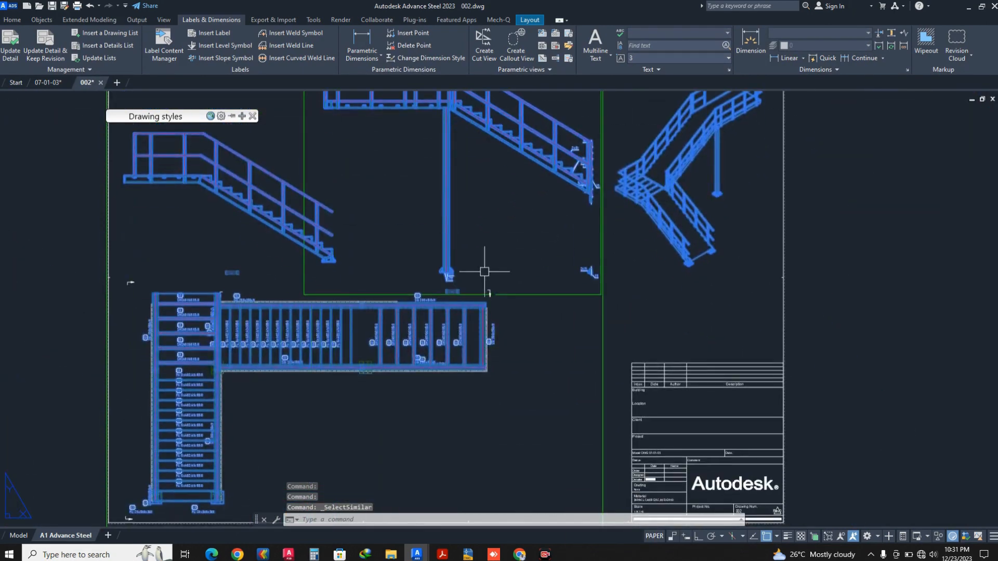
scroll(479, 272, "down", 2)
left_click(232, 270)
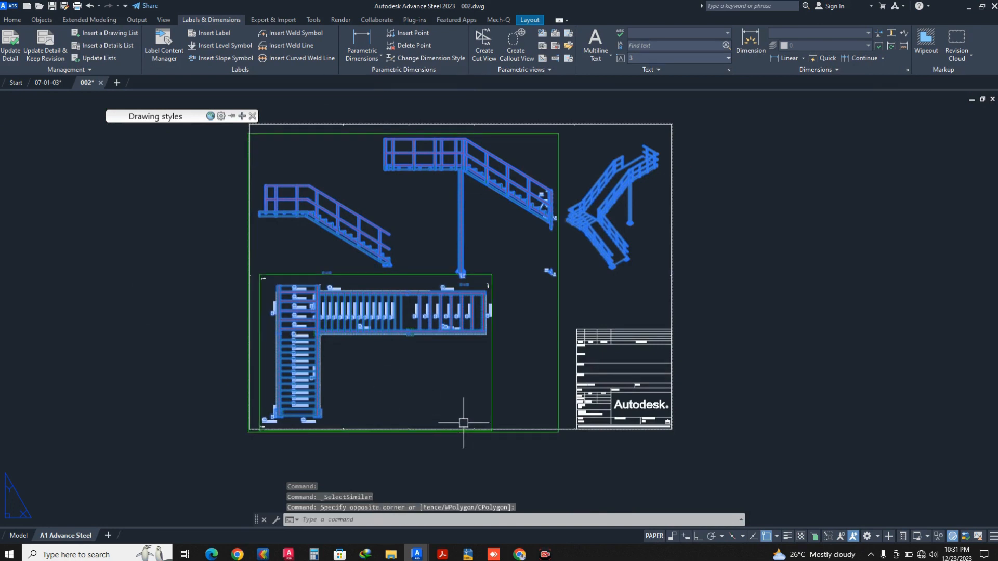
left_click_drag(207, 262, 510, 464)
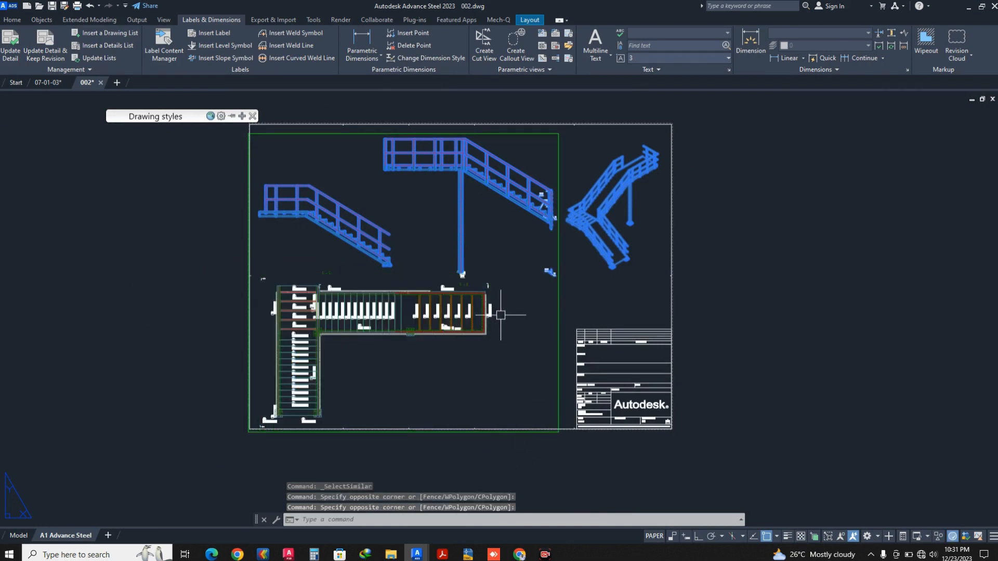
key("Delete")
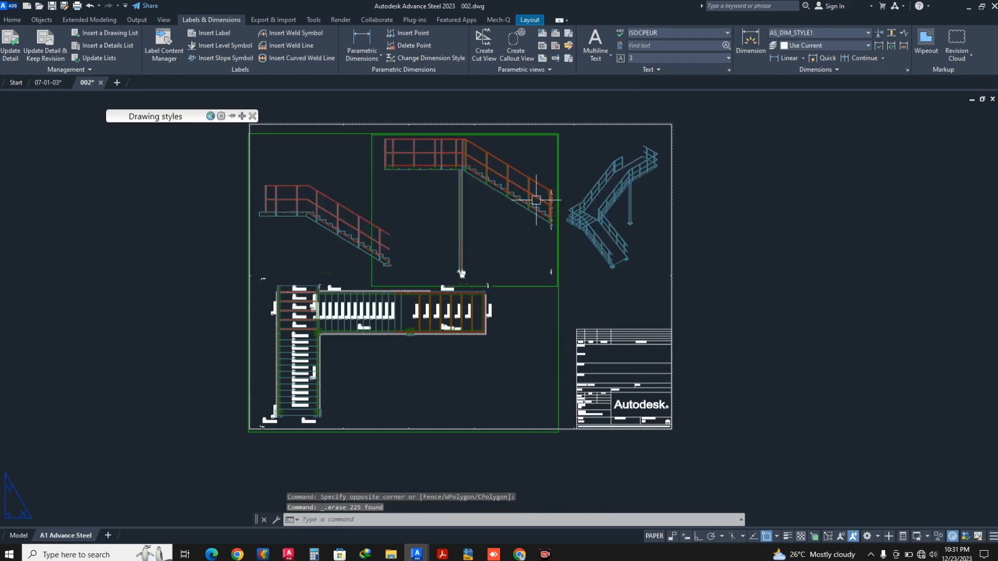
Add a vertical linear dimension in section view C-C from the stair-foot base plate's underside to the landing's top edge, placed outside the sheet border
middle_click_drag(451, 191, 550, 188)
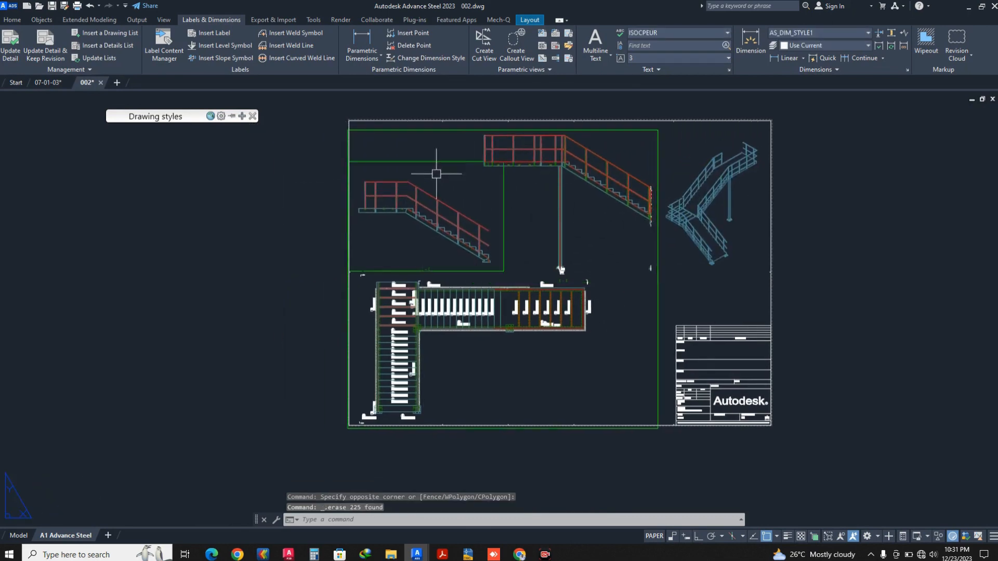
left_click(361, 41)
scroll(362, 196, "up", 6)
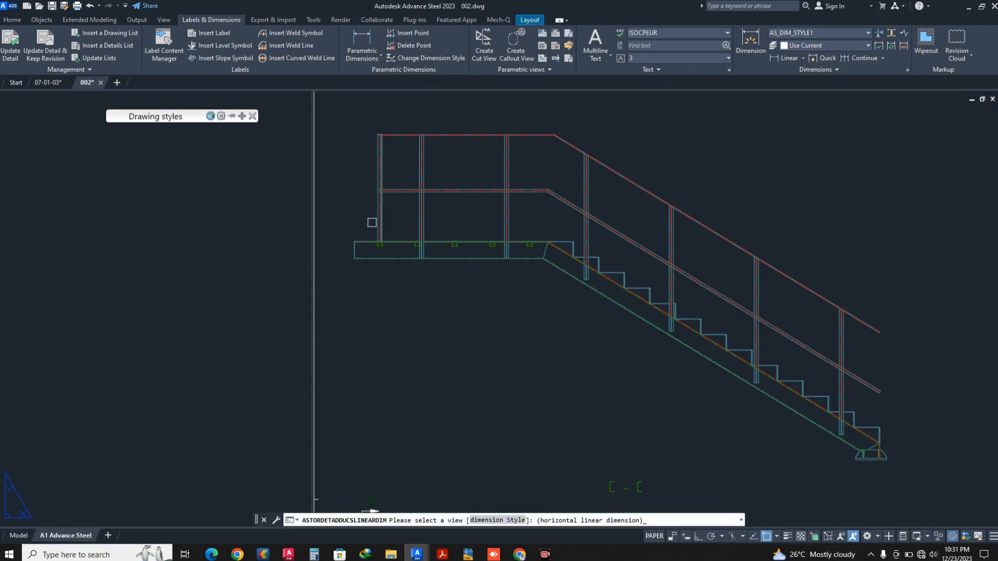
scroll(735, 290, "down", 5)
scroll(662, 242, "up", 5)
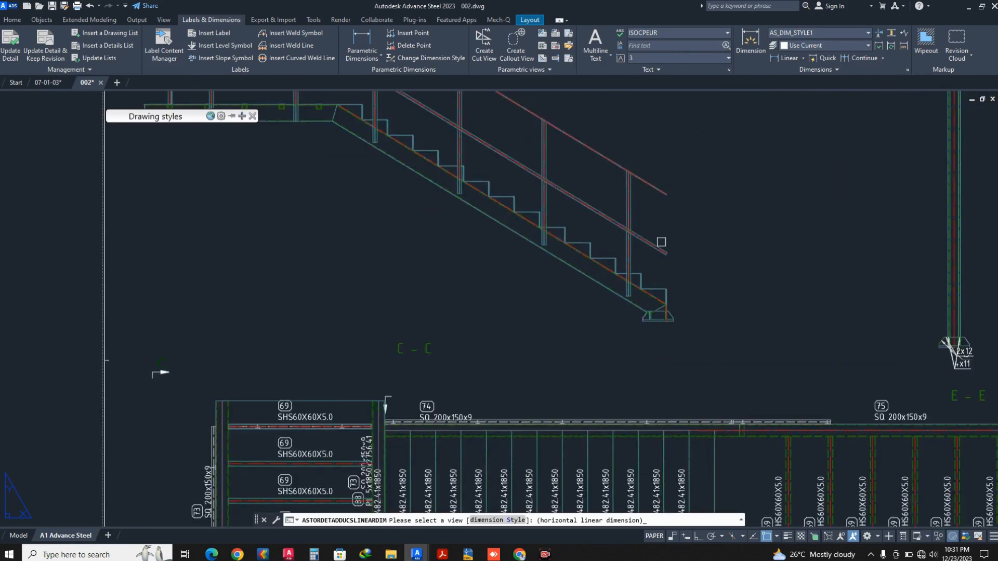
scroll(651, 312, "up", 5)
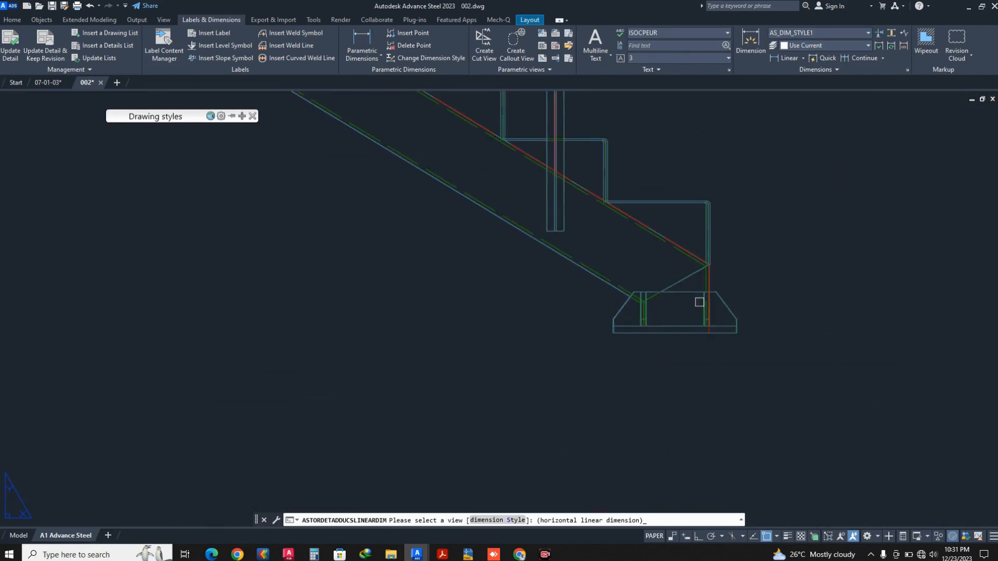
left_click(696, 273)
scroll(711, 334, "up", 3)
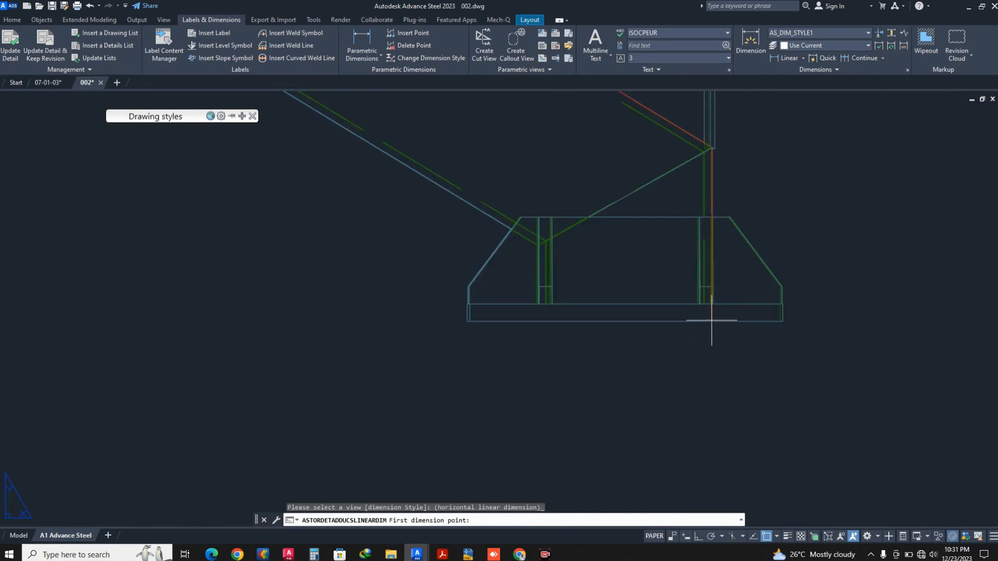
left_click(712, 320)
scroll(709, 316, "down", 3)
scroll(731, 258, "down", 2)
scroll(542, 196, "up", 4)
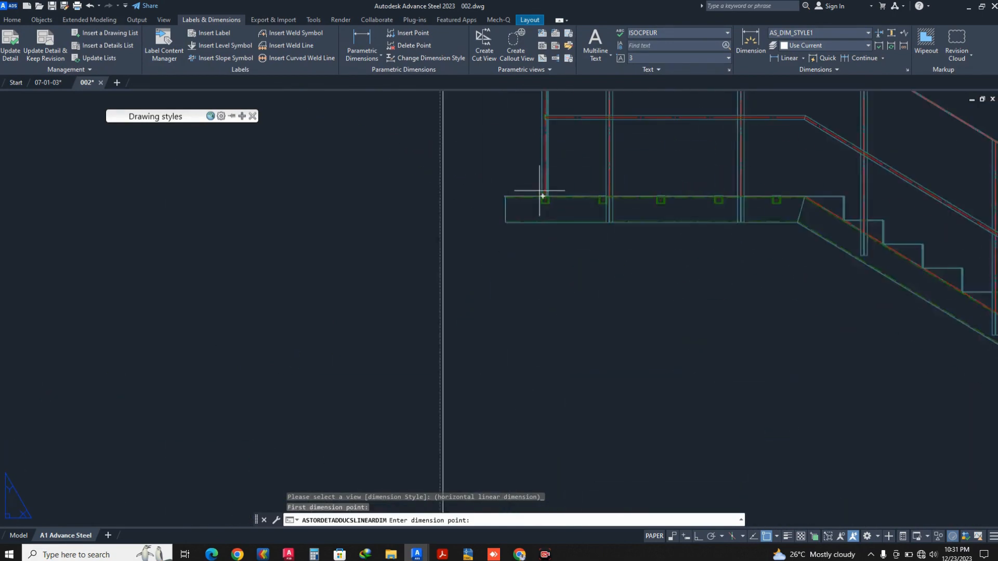
scroll(512, 196, "up", 5)
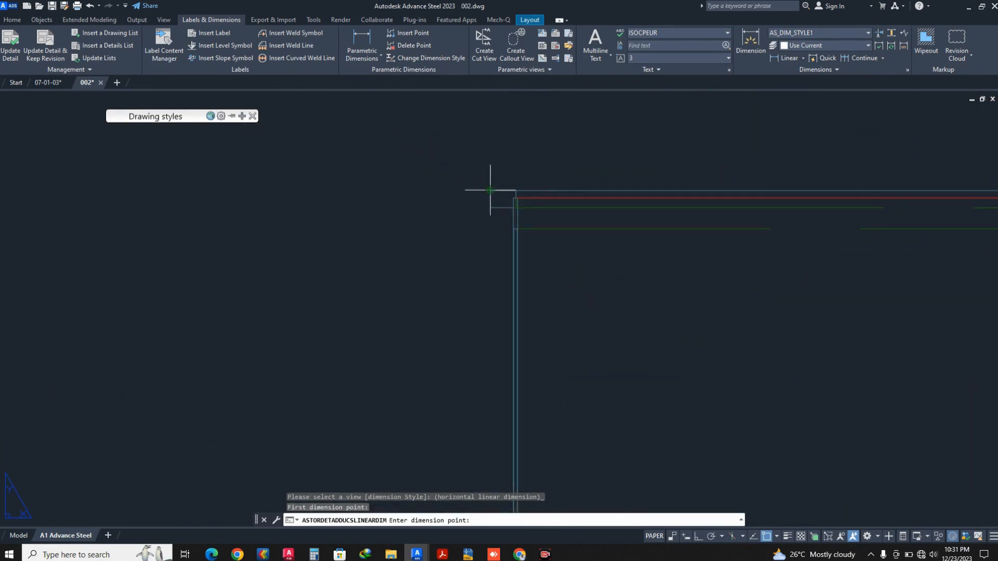
left_click(490, 190)
scroll(499, 208, "down", 5)
scroll(482, 259, "up", 2)
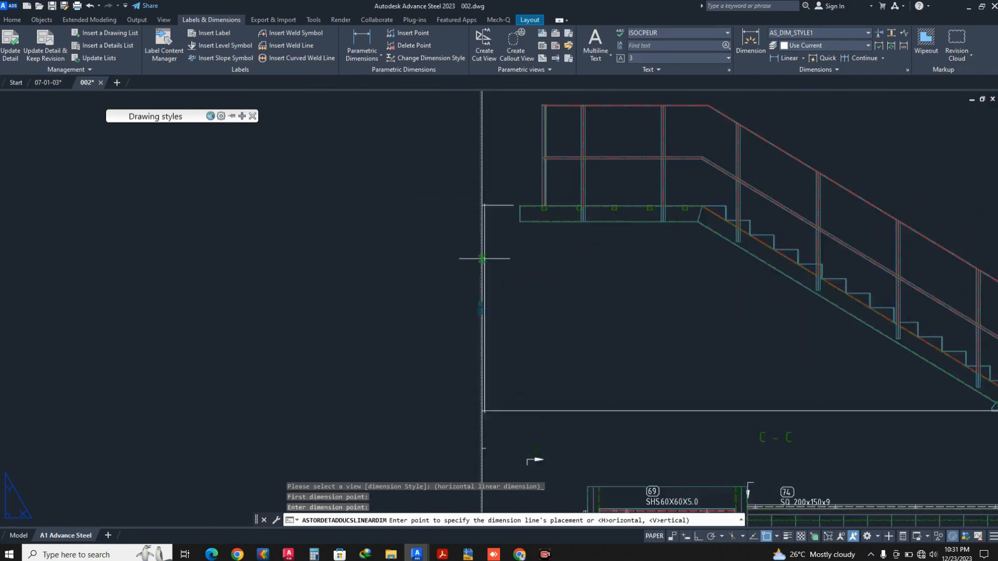
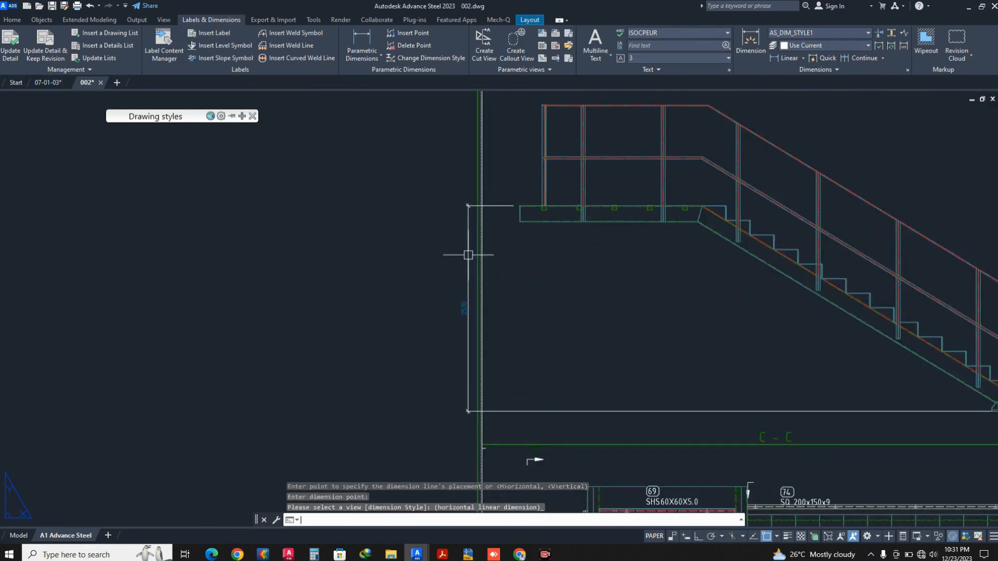
key("Escape")
Select the new height dimension in section view C-C and inspect its end points at the stair foot
left_click(468, 255)
scroll(541, 198, "up", 6)
scroll(541, 197, "down", 5)
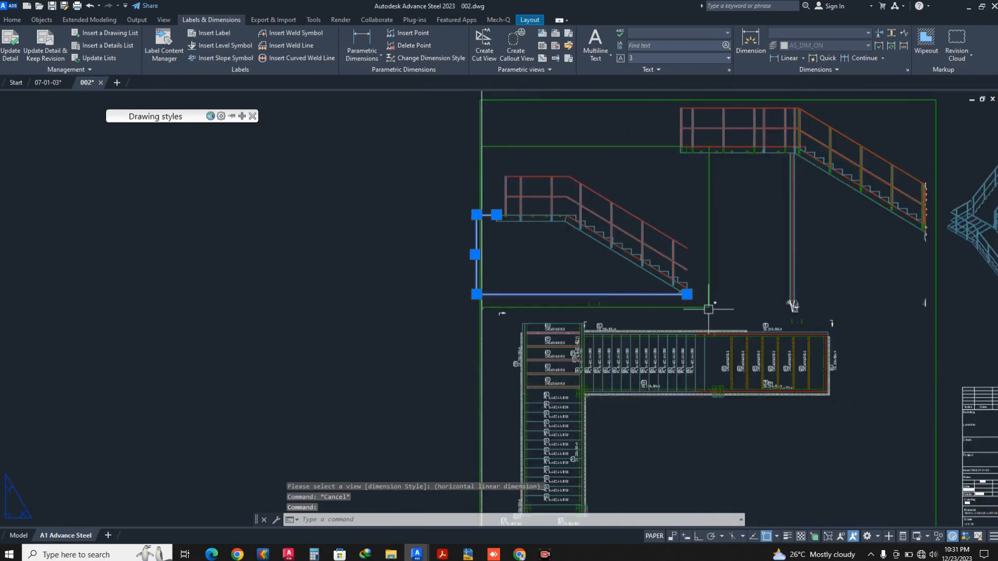
scroll(754, 306, "up", 6)
scroll(554, 228, "down", 4)
key("Escape")
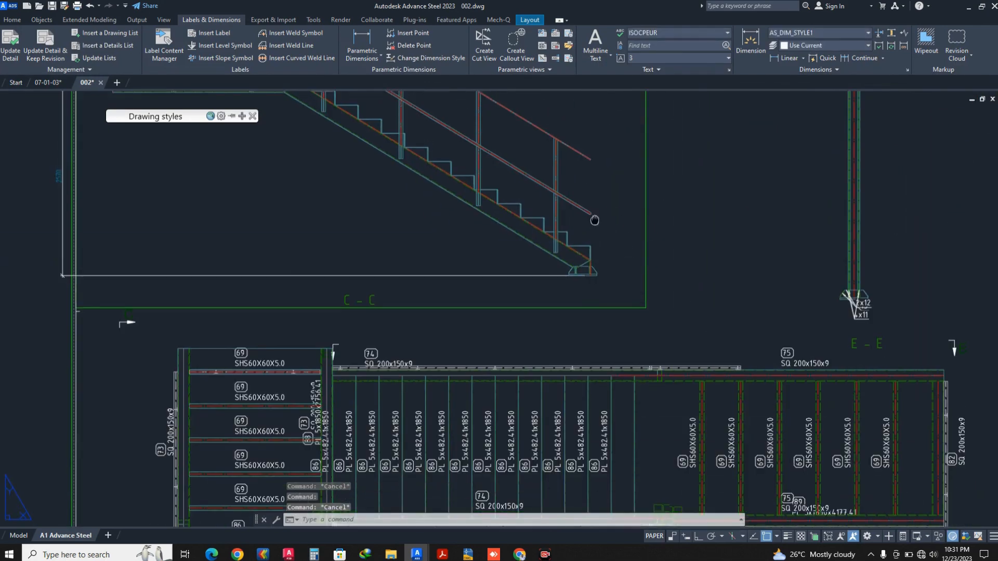
Dimension the landing railing's height in section view C-C, from the handrail's outer top corner to the end post's foot, with the dimension line beside the post
scroll(593, 212, "down", 3)
scroll(457, 191, "up", 5)
key("Return")
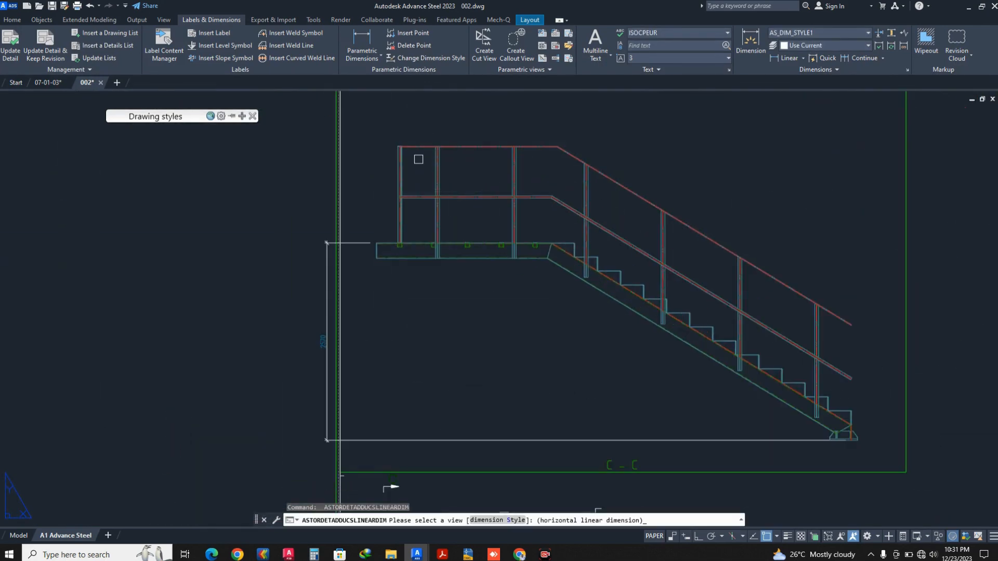
scroll(411, 151, "up", 4)
left_click(411, 138)
scroll(371, 133, "up", 6)
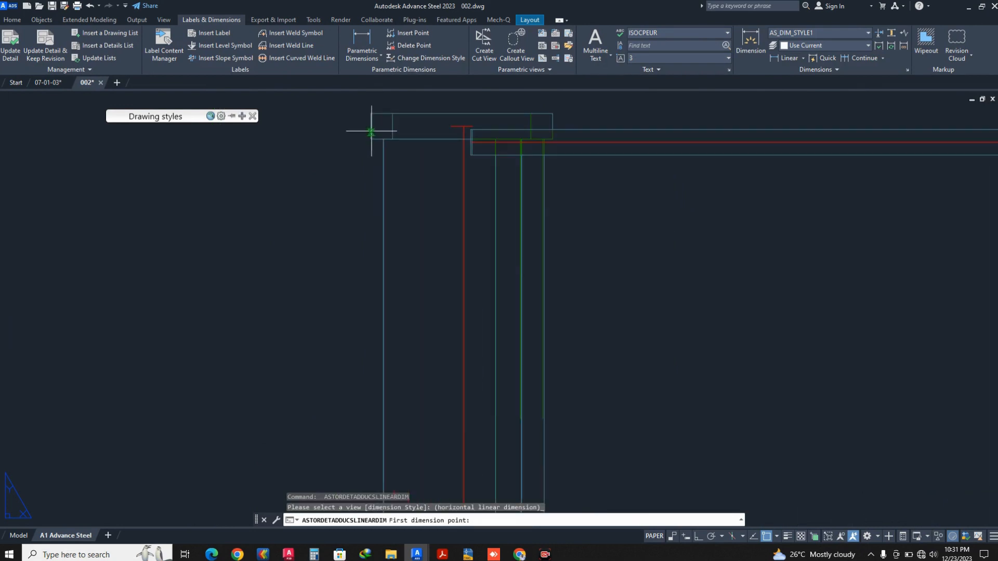
left_click(371, 114)
scroll(395, 348, "down", 6)
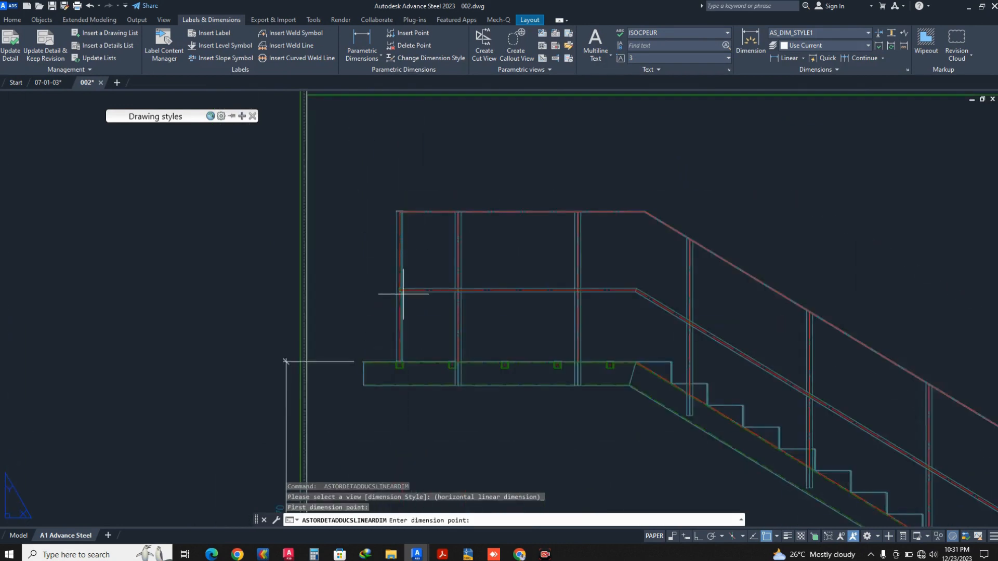
scroll(178, 291, "up", 4)
scroll(394, 348, "up", 2)
scroll(416, 307, "down", 6)
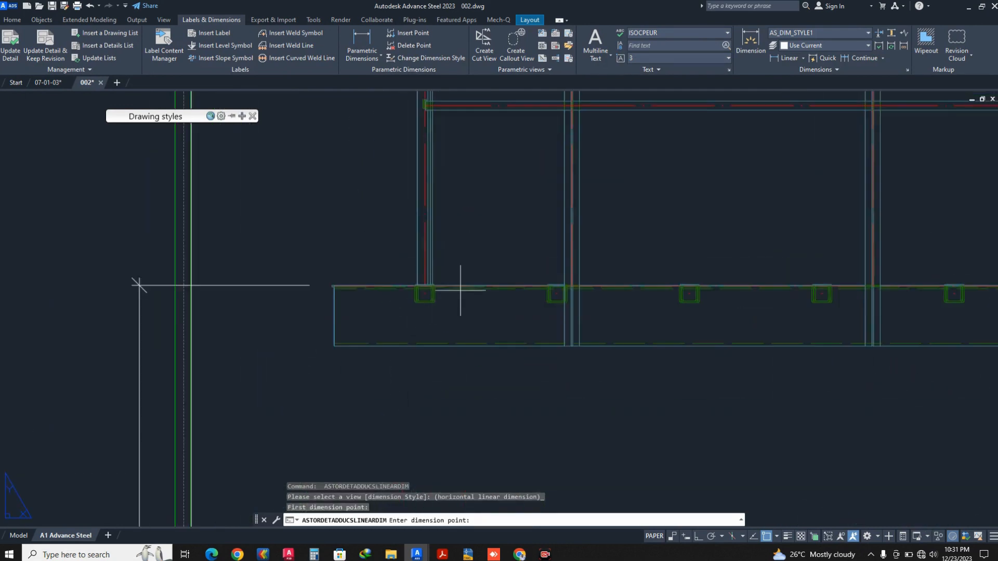
scroll(436, 282, "up", 5)
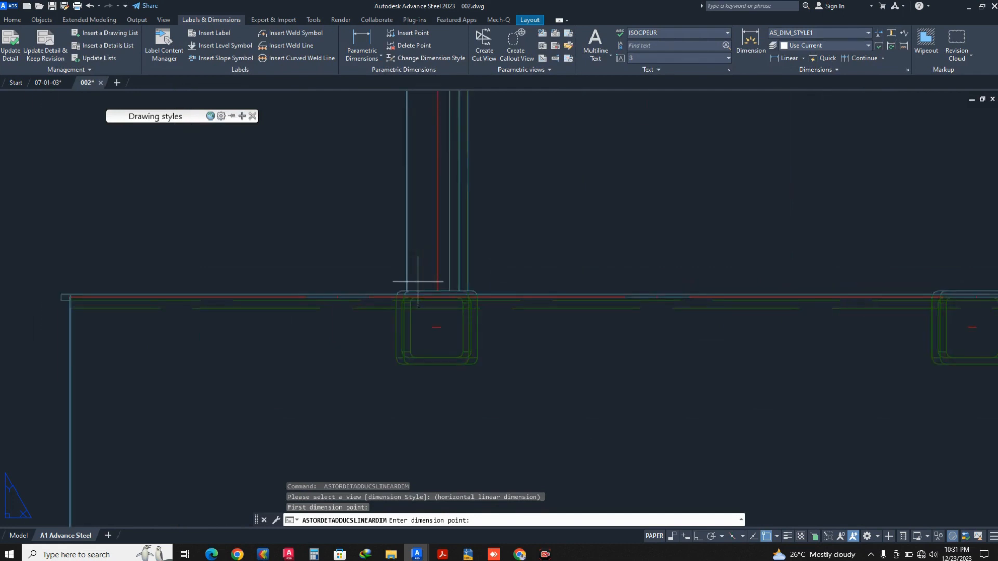
scroll(418, 282, "down", 5)
scroll(381, 281, "up", 6)
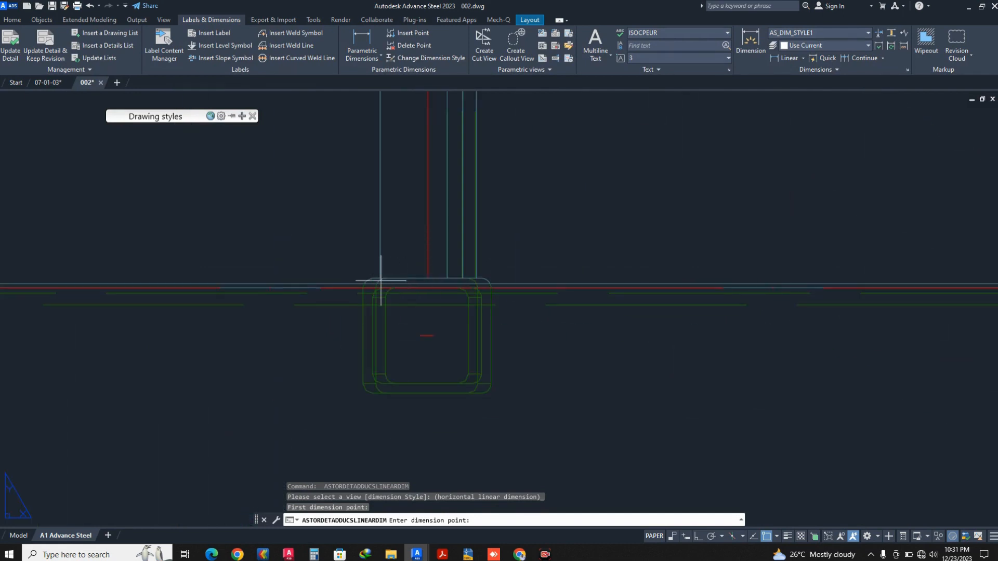
scroll(381, 281, "up", 3)
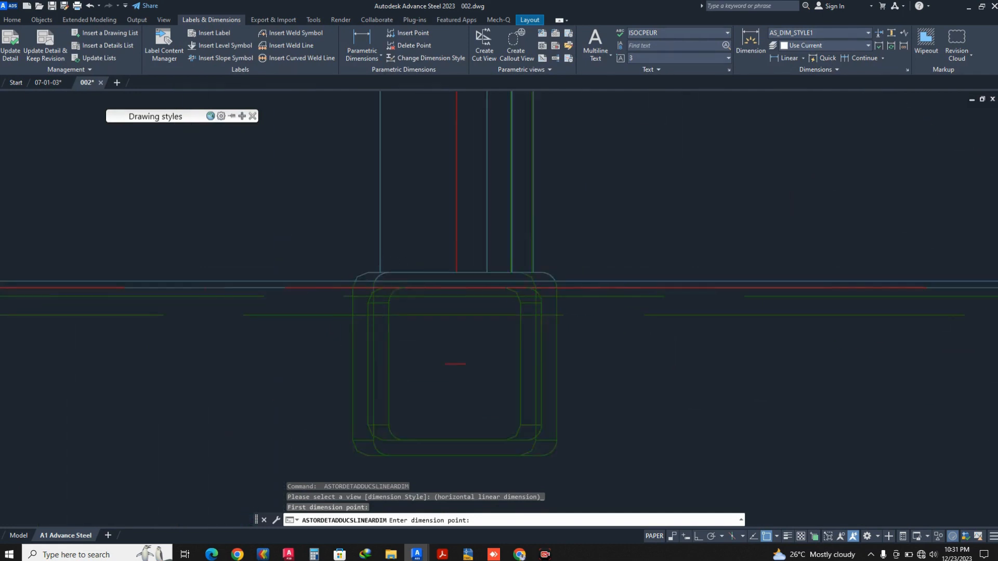
left_click(381, 263)
scroll(359, 260, "down", 6)
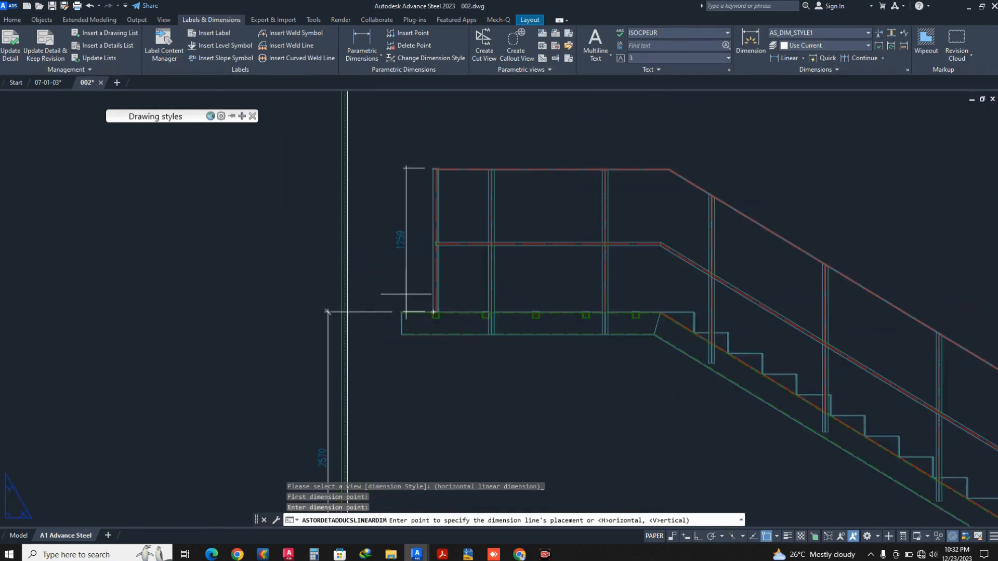
left_click(392, 291)
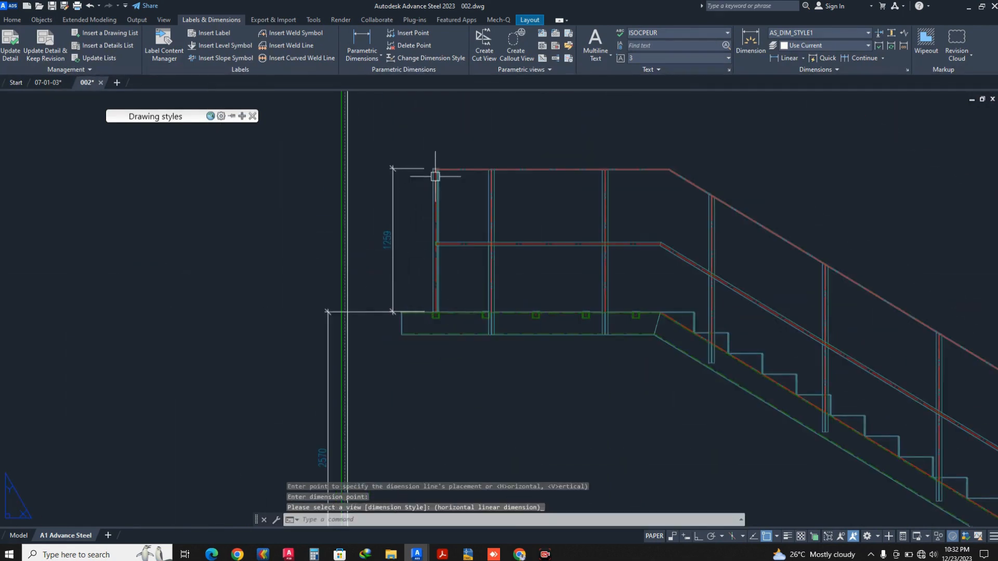
Dimension the landing handrail's horizontal length in section view C-C, from the end post to the bend, with the dimension line above the railing
scroll(435, 173, "up", 8)
left_click(453, 240)
scroll(464, 227, "down", 3)
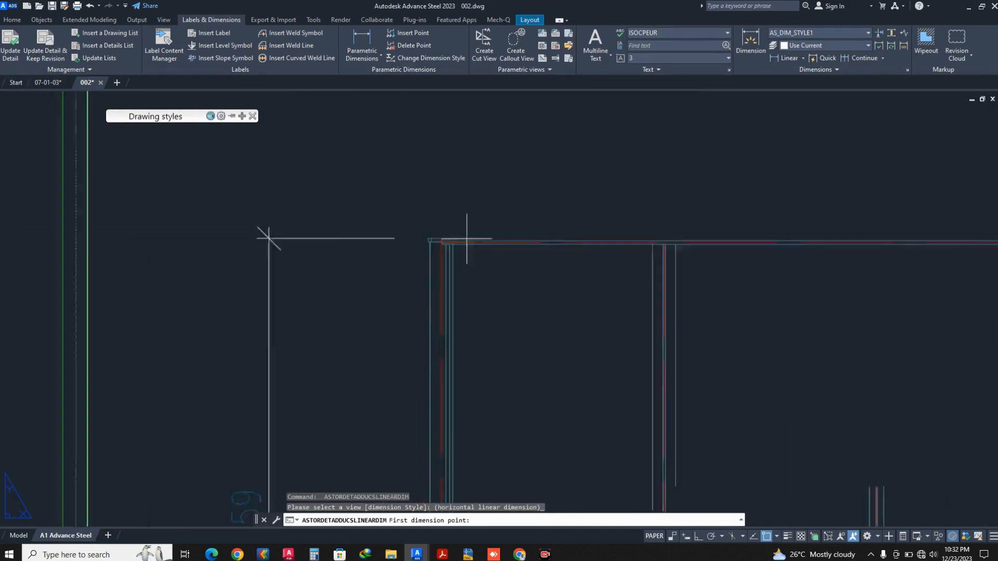
scroll(463, 227, "up", 4)
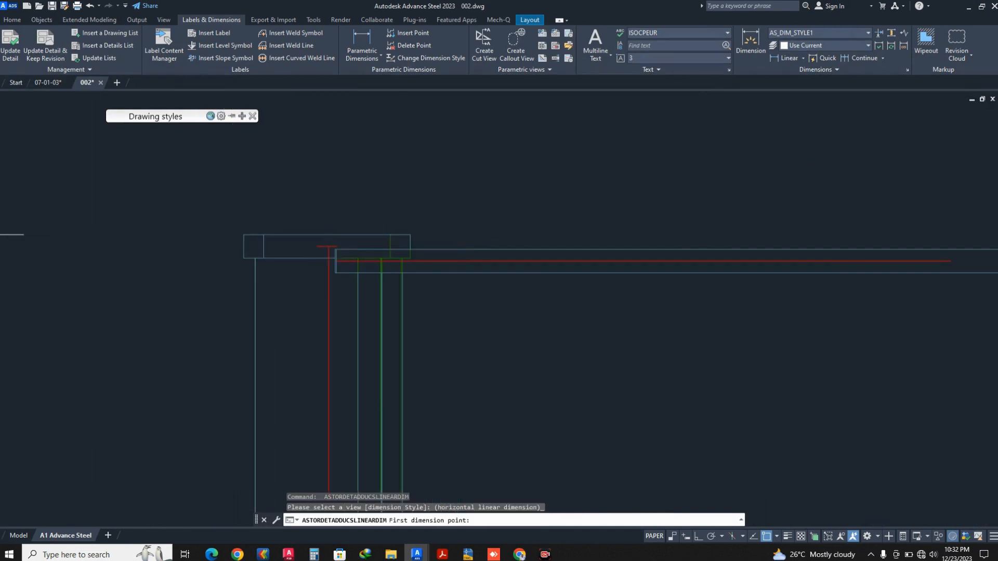
scroll(335, 234, "up", 2)
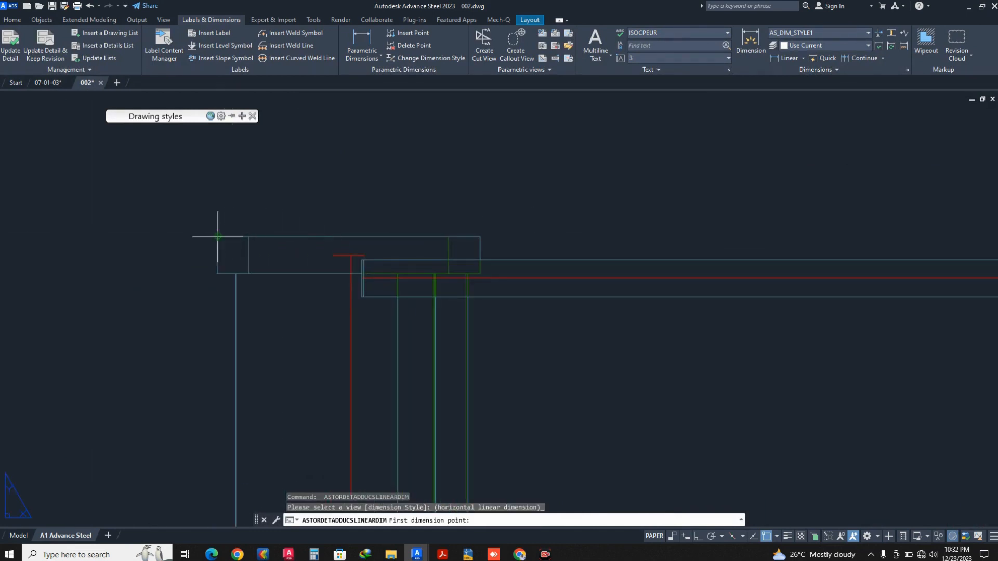
scroll(361, 263, "up", 5)
left_click(344, 246)
scroll(345, 246, "down", 5)
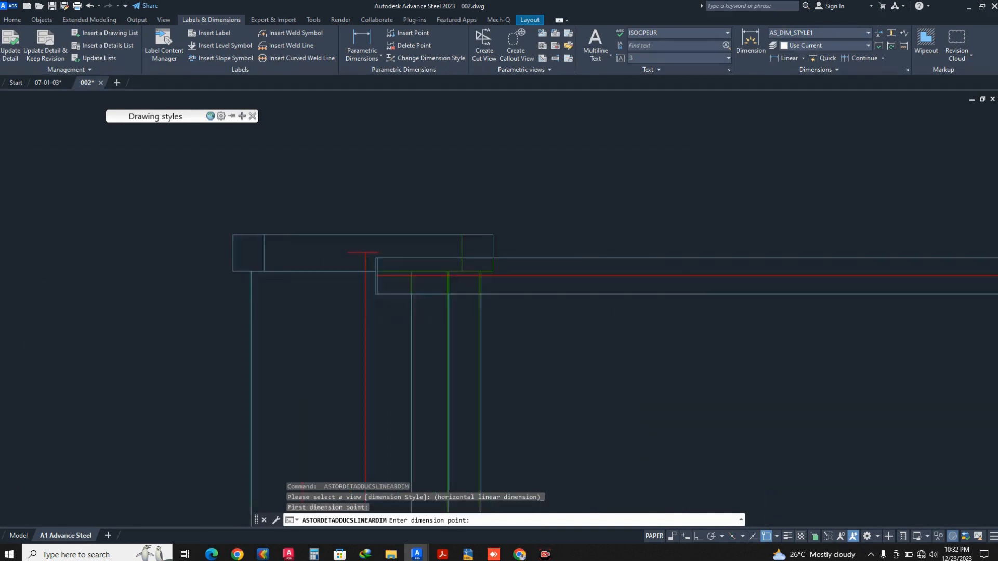
scroll(301, 263, "up", 2)
scroll(318, 317, "up", 2)
scroll(416, 307, "up", 8)
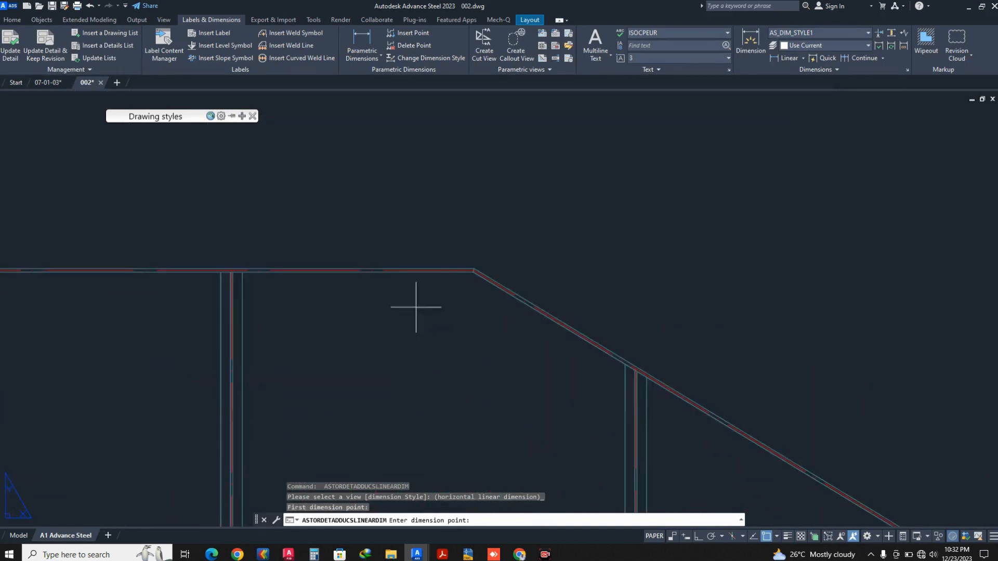
scroll(534, 248, "up", 4)
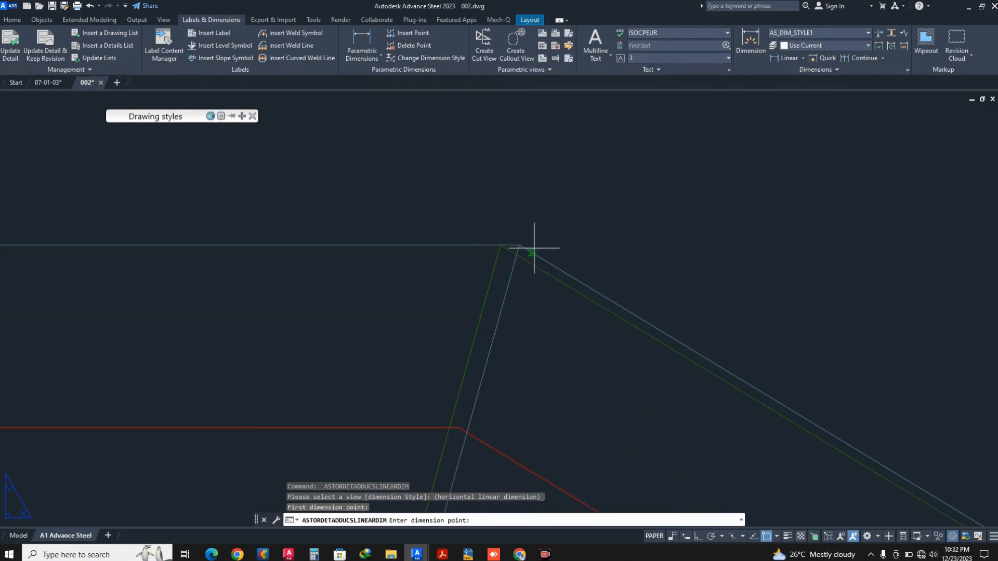
left_click(519, 245)
scroll(523, 234, "down", 5)
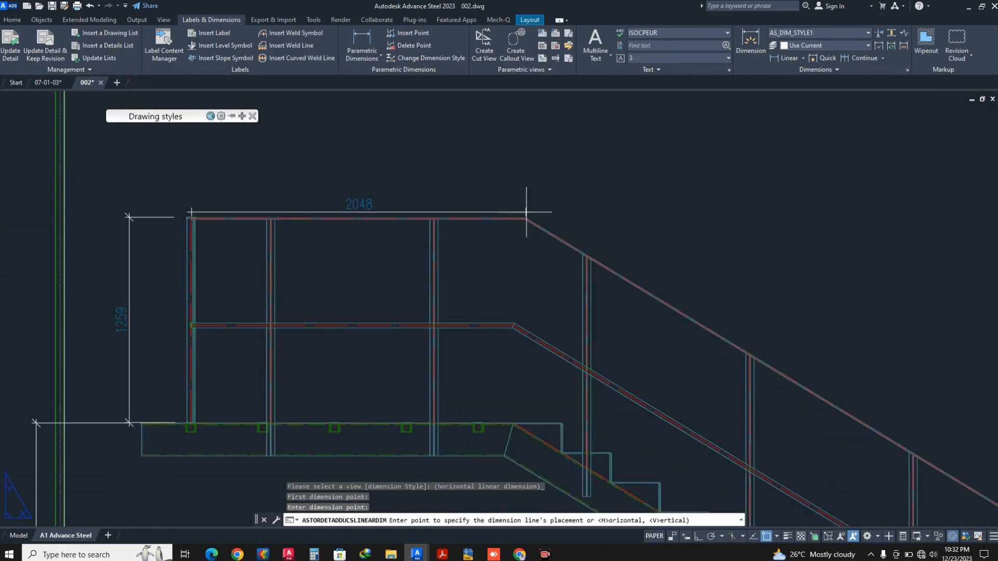
left_click(531, 170)
key("Return")
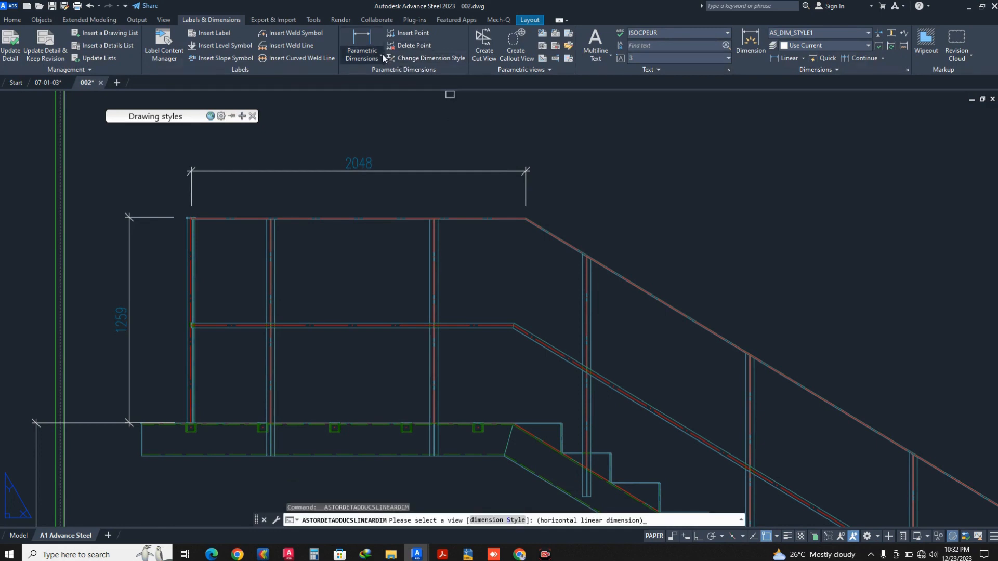
key("Escape")
Start a sloped linear dimension in section view C-C, with its direction along the inclined handrail from the bend to the lower end
left_click(381, 55)
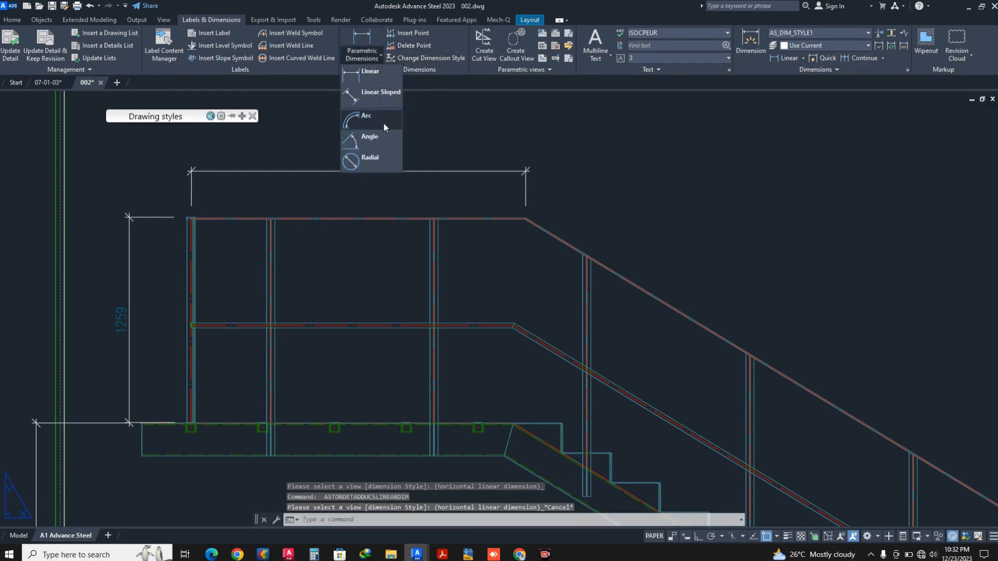
left_click(380, 94)
scroll(543, 218, "up", 8)
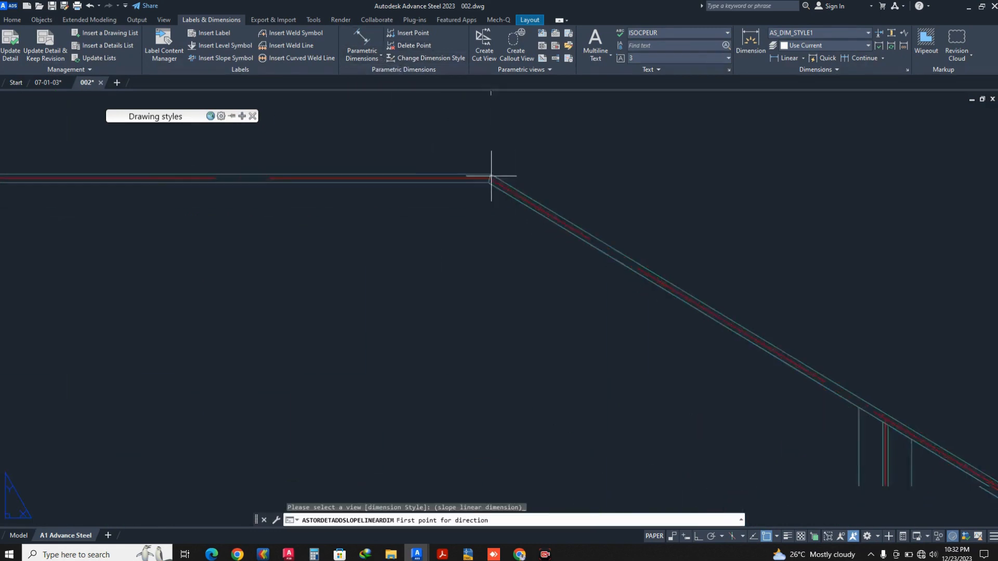
scroll(496, 177, "up", 6)
left_click(438, 164)
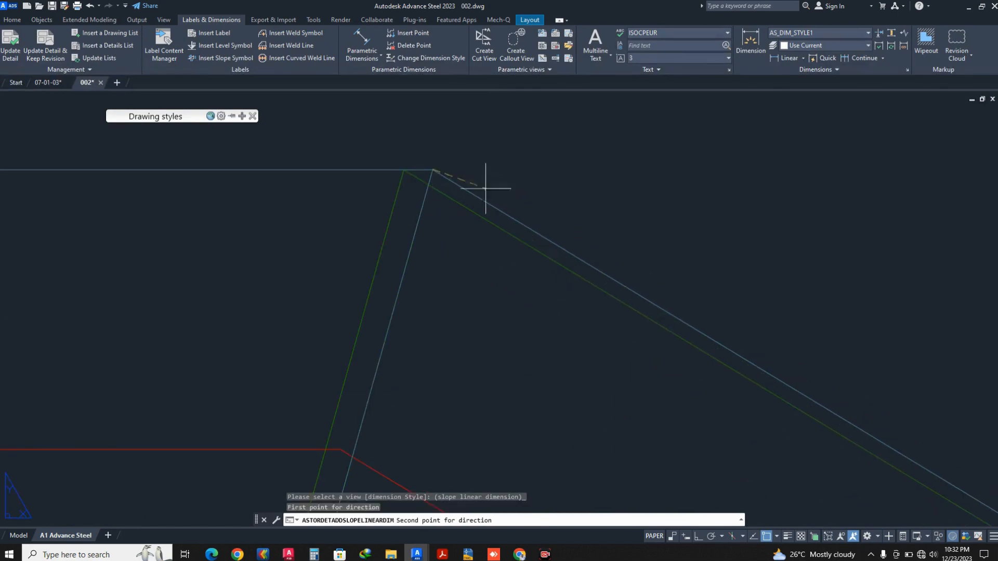
scroll(485, 192, "down", 10)
scroll(691, 321, "up", 10)
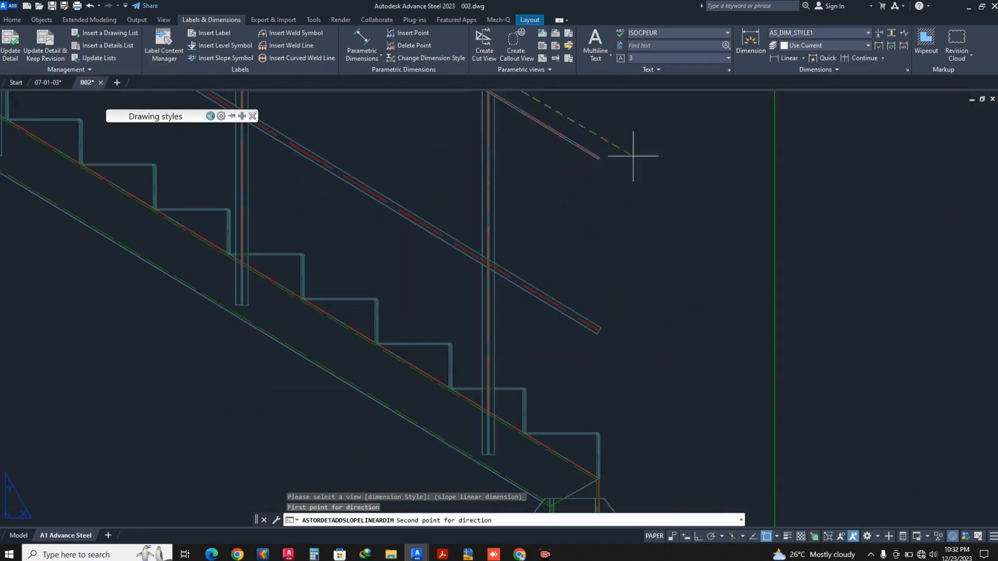
scroll(613, 234, "up", 5)
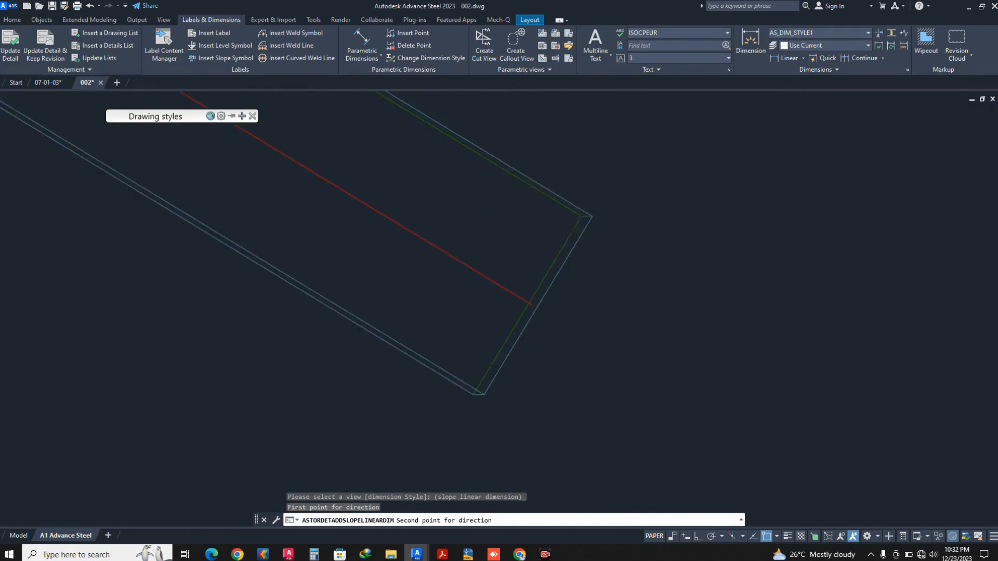
left_click(582, 201)
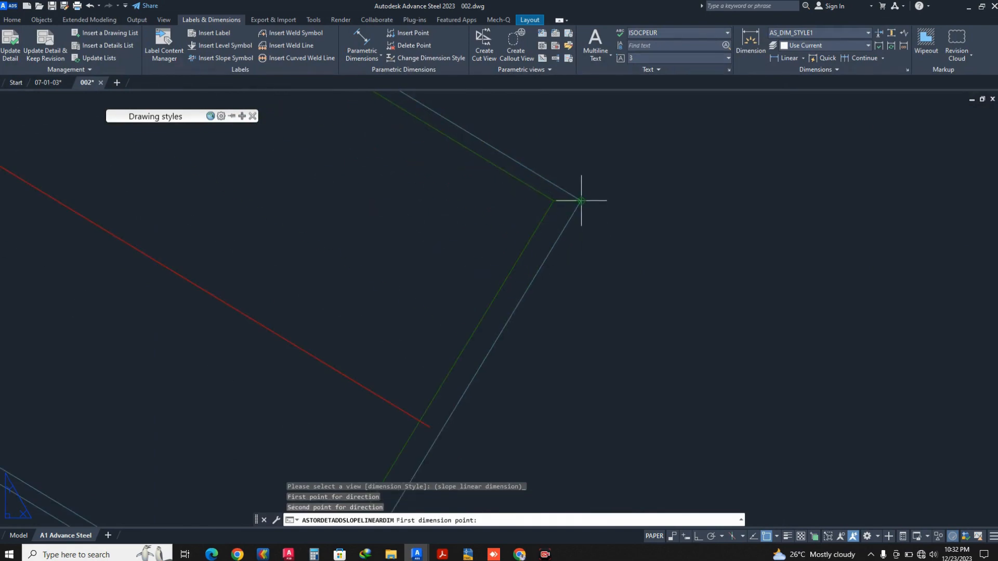
Dimension the inclined handrail's length from its lower end to the bend, with the dimension line above and parallel to the rail
left_click(581, 201)
scroll(582, 200, "down", 12)
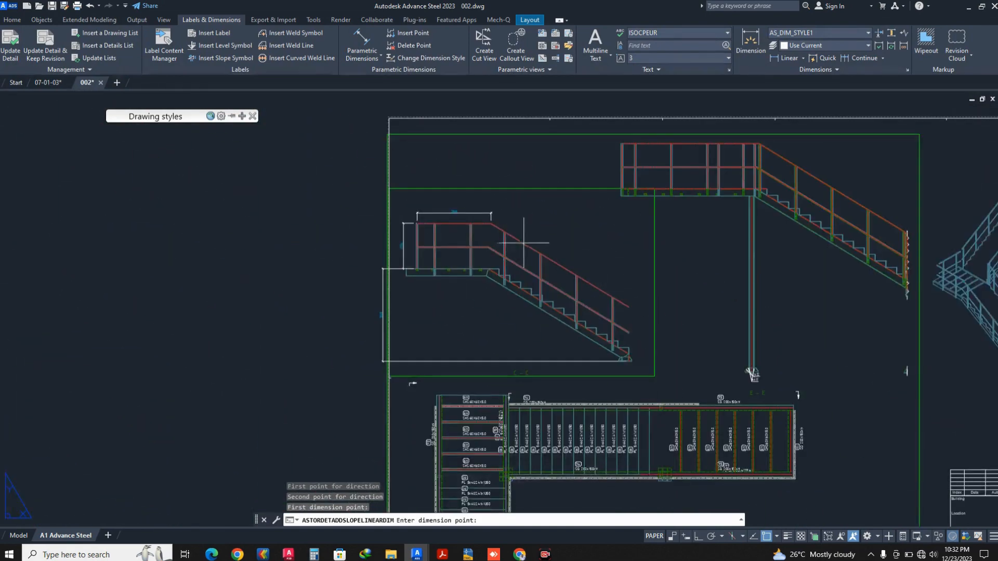
scroll(523, 242, "up", 10)
middle_click_drag(494, 216, 459, 216)
scroll(372, 231, "up", 4)
left_click(372, 231)
scroll(431, 219, "down", 7)
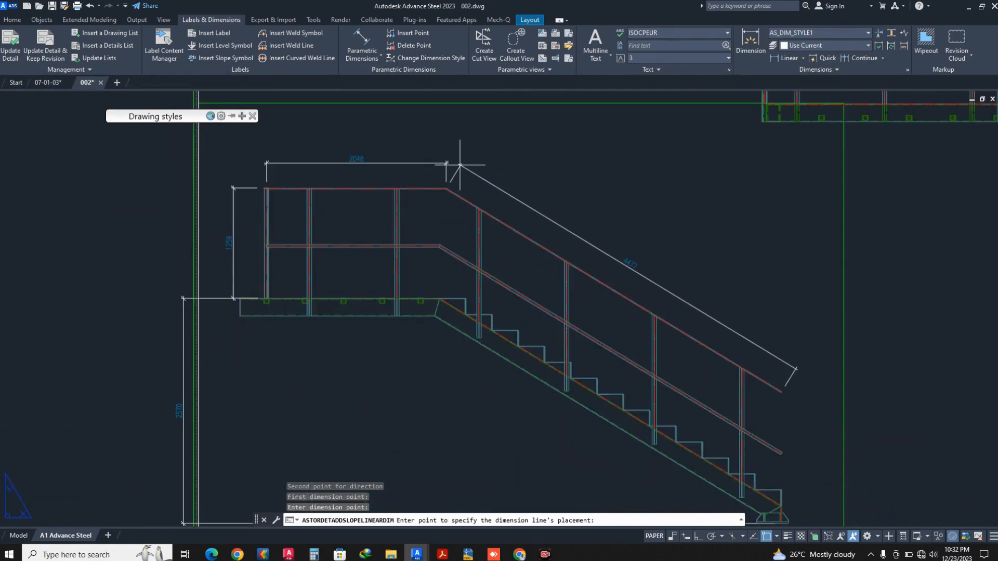
left_click(459, 165)
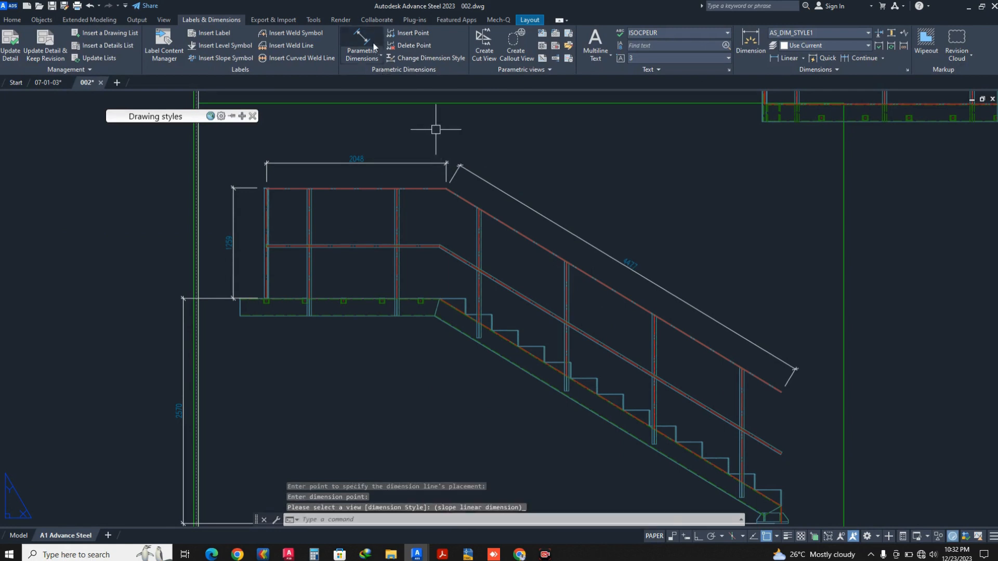
Dimension the vertical distance between the lower ends of the handrail and mid-rail in section view C-C, with the dimension line beyond the rail ends
left_click(377, 56)
left_click(366, 118)
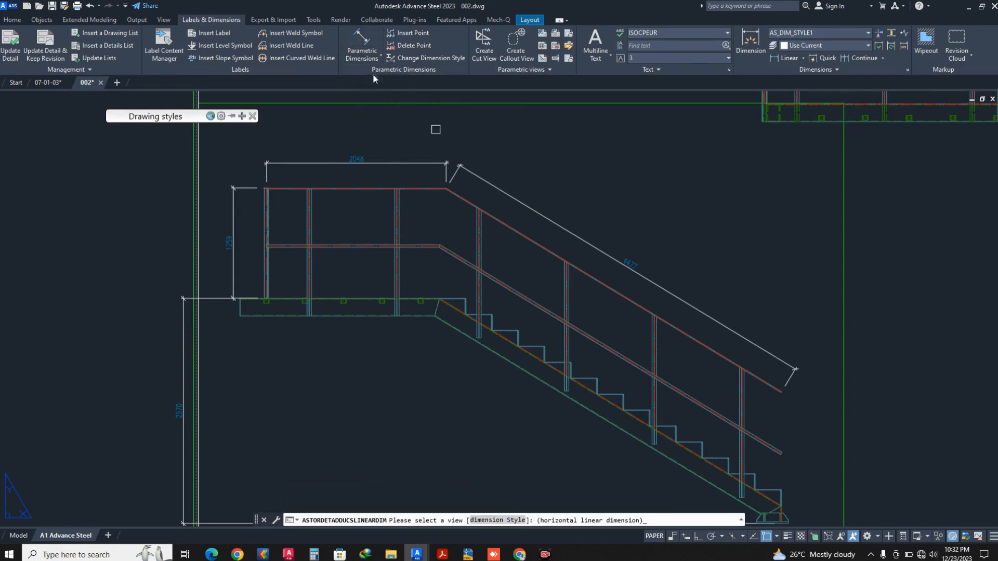
middle_click_drag(761, 373, 642, 244)
left_click(651, 252)
scroll(601, 155, "up", 5)
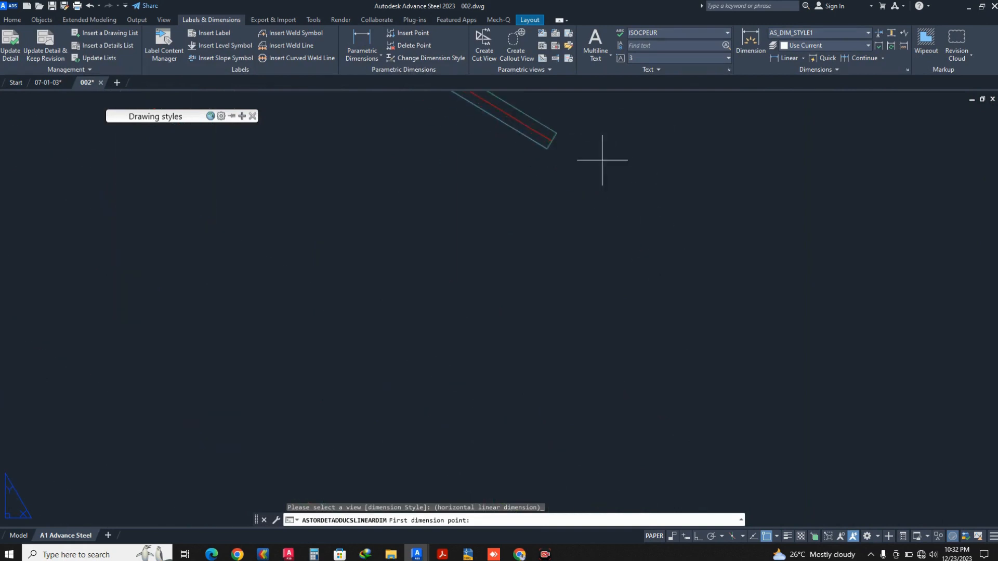
left_click(535, 185)
scroll(568, 197, "down", 4)
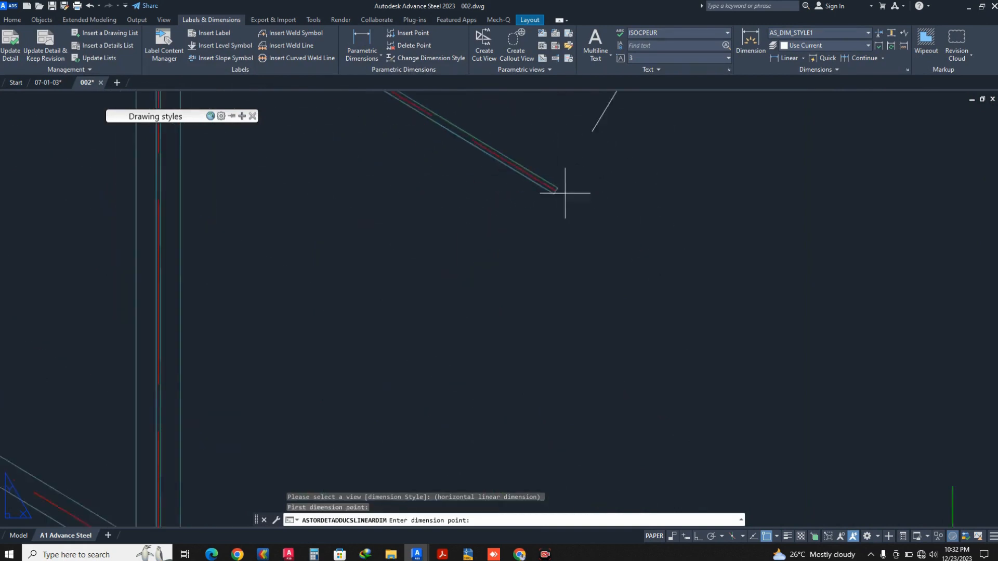
middle_click_drag(569, 197, 574, 441)
scroll(574, 441, "up", 5)
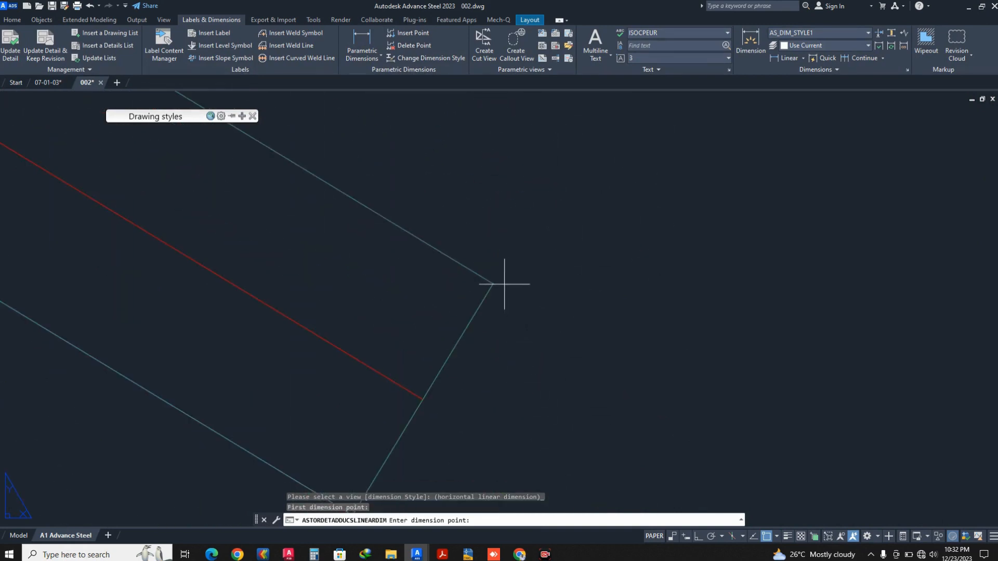
left_click(493, 284)
scroll(493, 284, "down", 5)
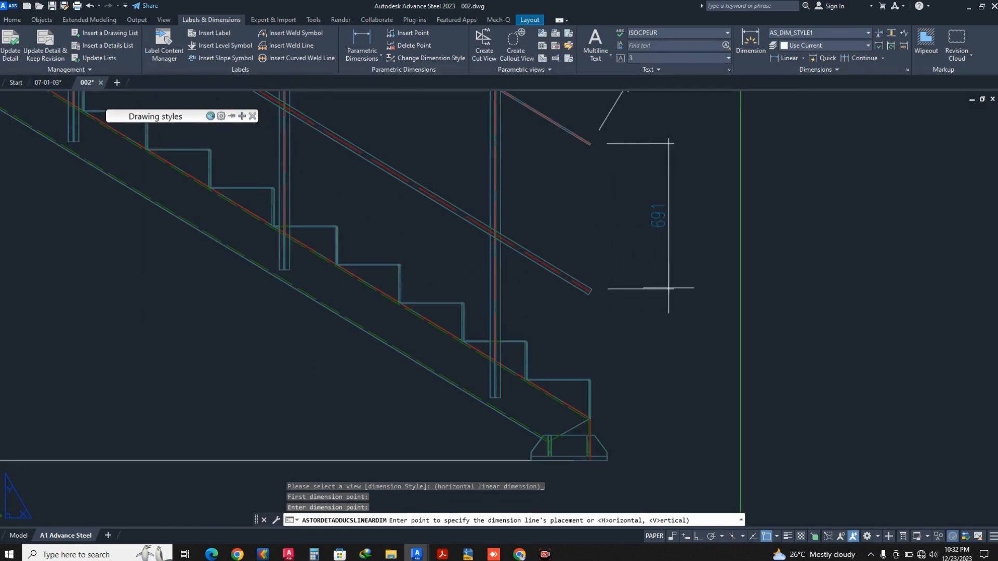
left_click(671, 288)
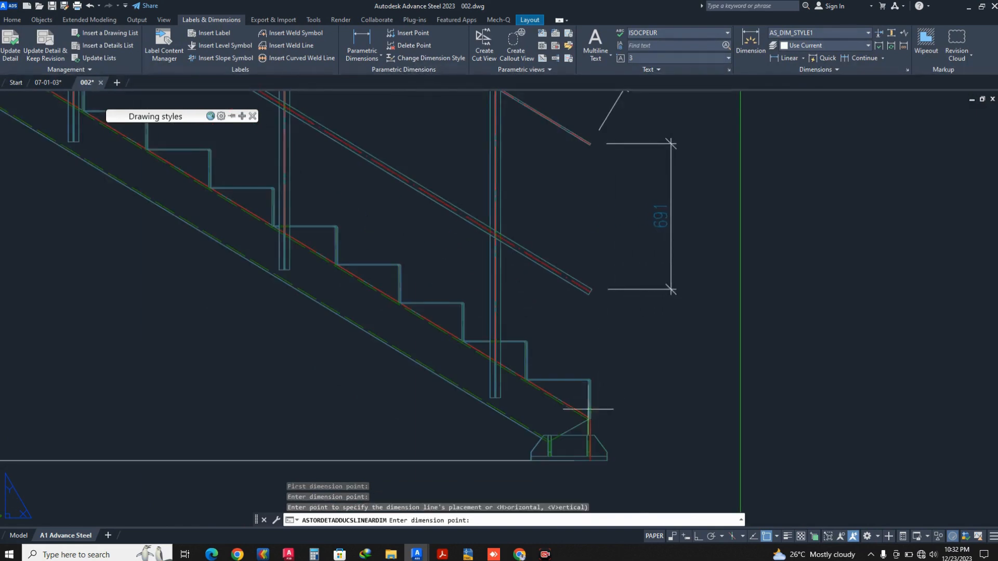
Extend the vertical rail-end dimension down to the foot of the lowest railing post and finish the dimension chain
scroll(523, 407, "up", 3)
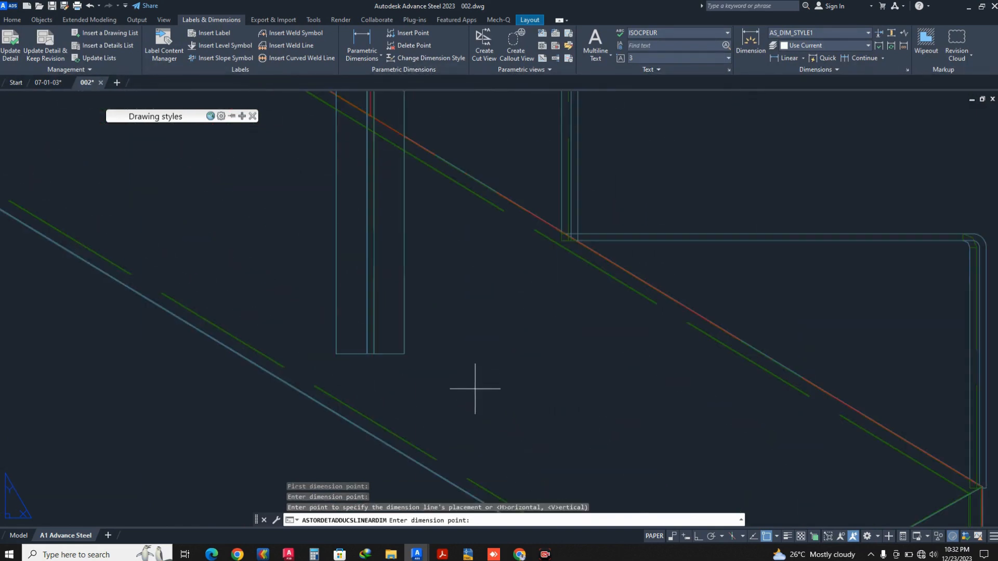
left_click(404, 353)
scroll(490, 357, "down", 5)
scroll(708, 309, "down", 2)
left_click(708, 309)
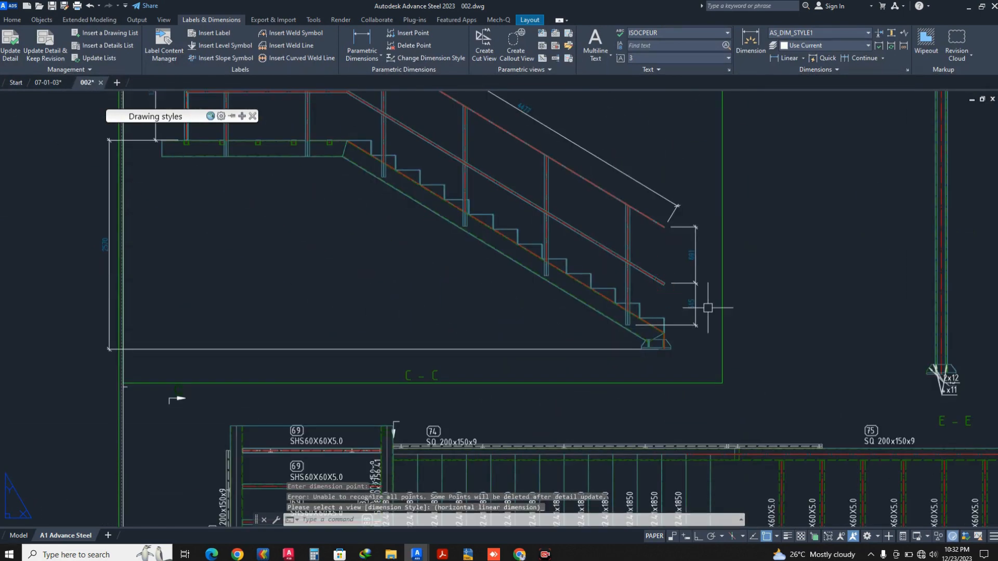
scroll(681, 288, "up", 5)
left_click(670, 266)
key("Escape")
scroll(635, 275, "down", 5)
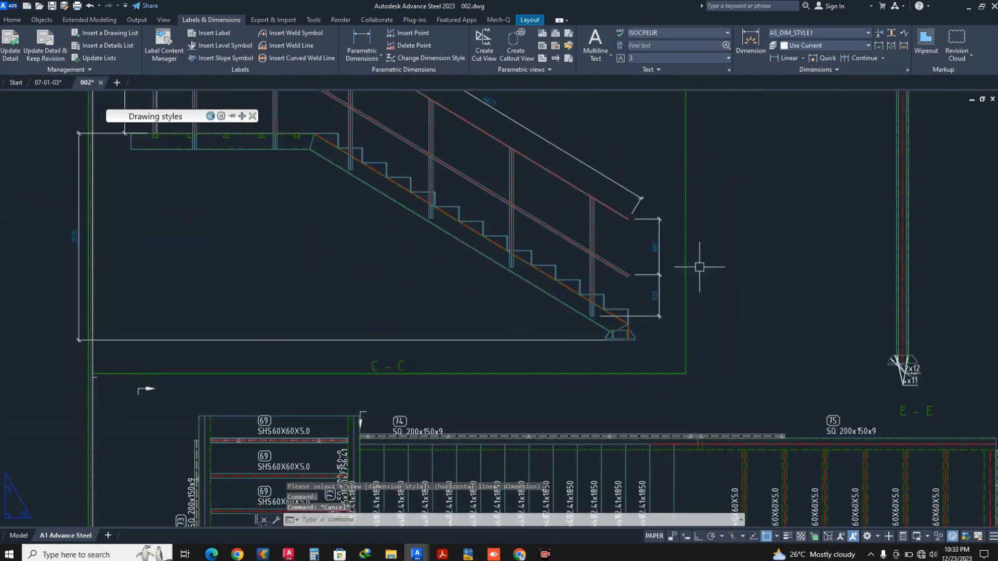
key("space")
scroll(715, 266, "down", 4)
middle_click_drag(767, 255, 764, 261)
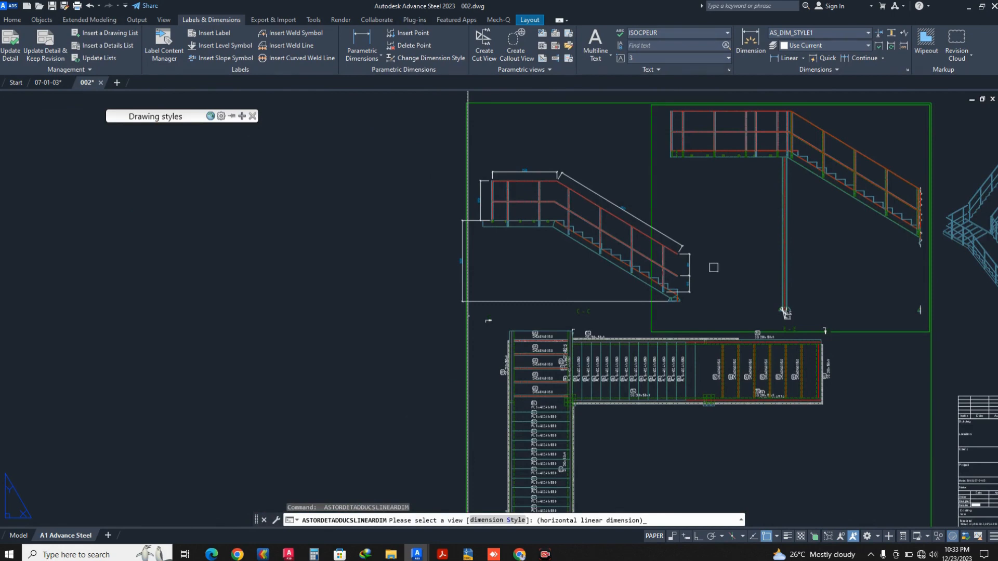
scroll(572, 260, "up", 4)
scroll(684, 296, "down", 5)
scroll(472, 290, "up", 6)
key("Escape")
left_click(467, 279)
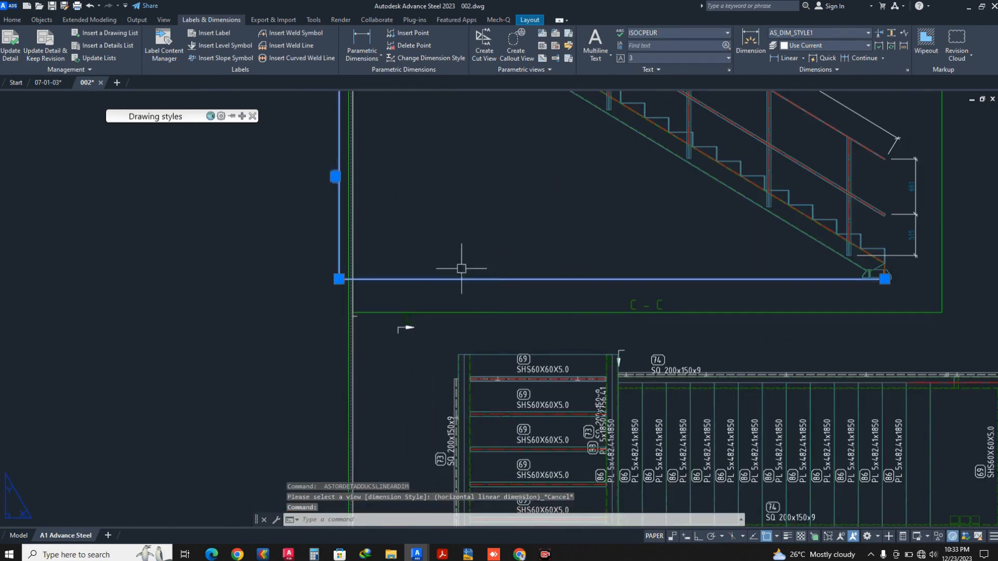
scroll(568, 341, "up", 3)
scroll(487, 183, "up", 4)
key("Escape")
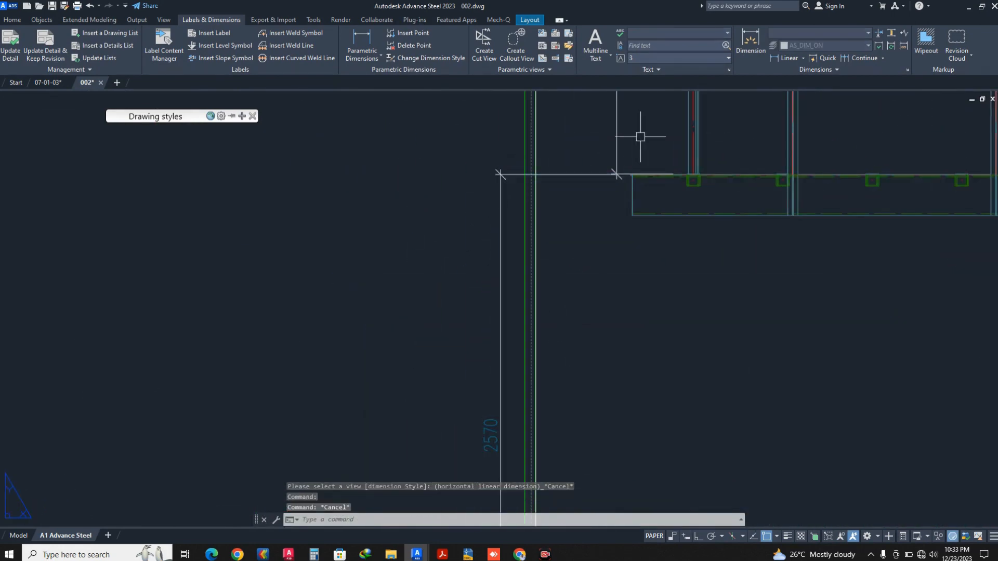
Stretch the landing railing's height dimension line outward into line with the stair height dimension outside the sheet border
left_click(616, 130)
left_click(617, 174)
left_click(500, 174)
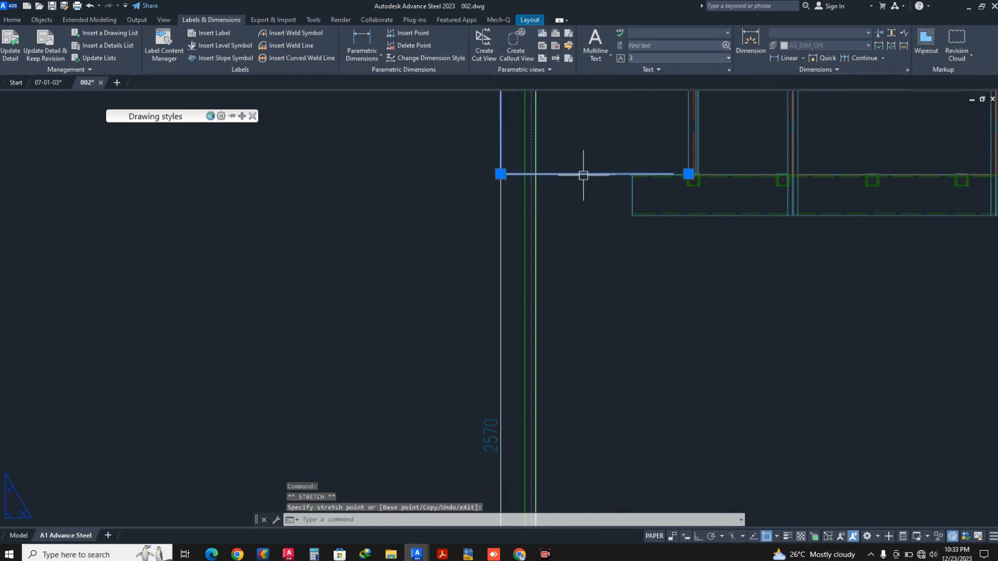
key("Escape")
scroll(524, 178, "down", 5)
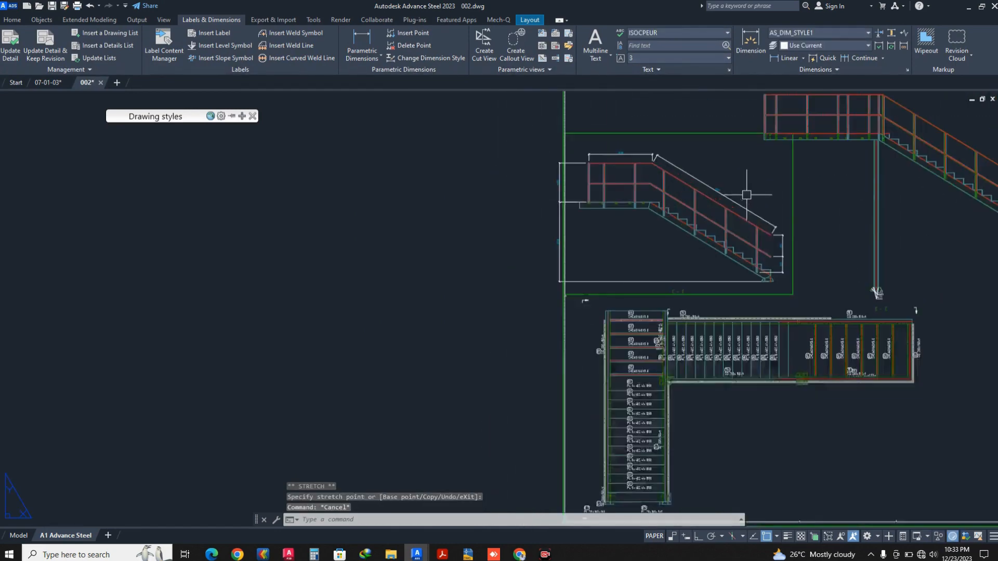
Move the landing railing's height dimension line inside the sheet border, between the border and the landing's outer end
scroll(574, 203, "up", 2)
left_click(572, 202)
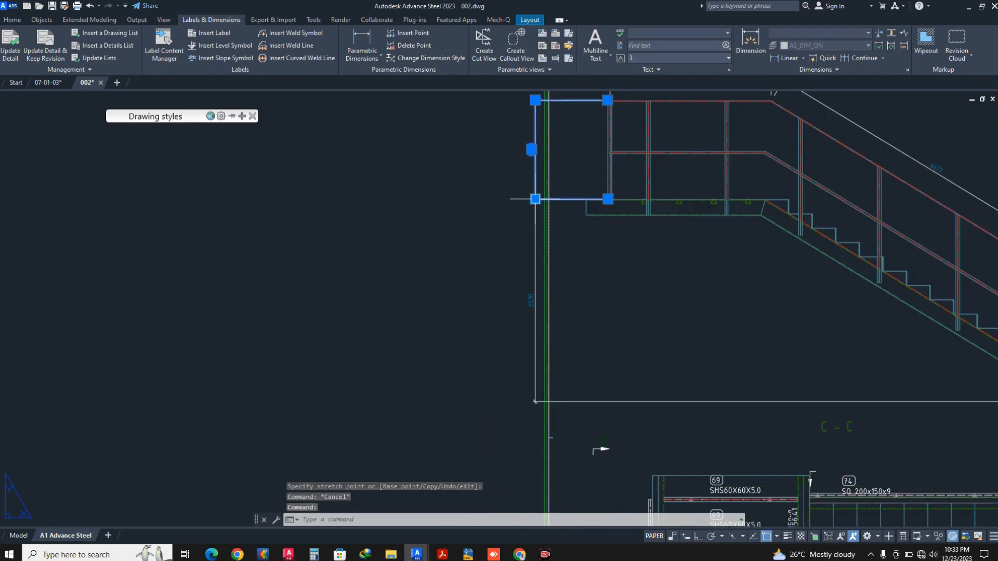
left_click(535, 199)
scroll(557, 199, "up", 2)
left_click(558, 199)
left_click(500, 199)
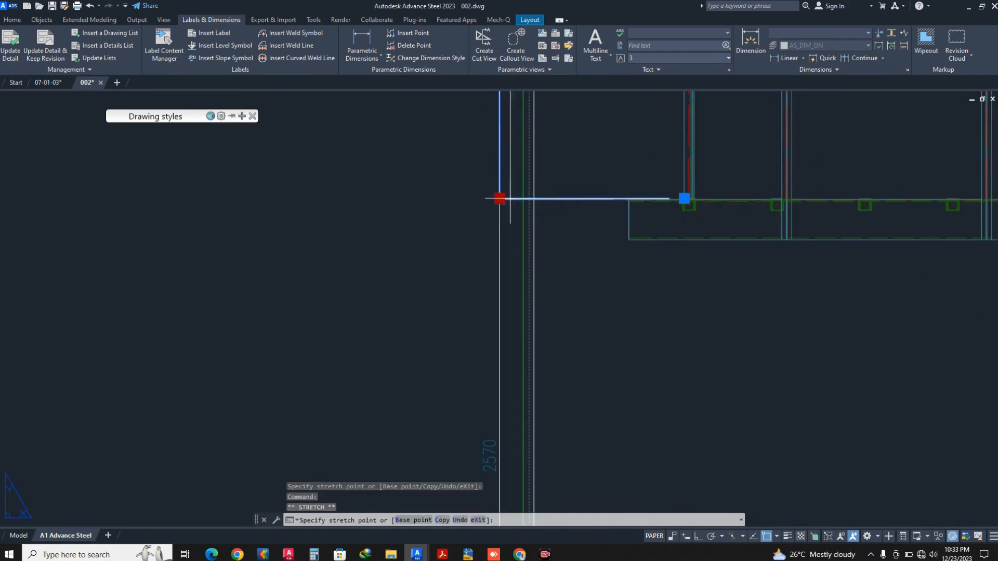
left_click(572, 199)
key("Escape")
Move the stair height dimension line inside the sheet border, in line with the railing height dimension
left_click(500, 205)
left_click(484, 205)
key("Escape")
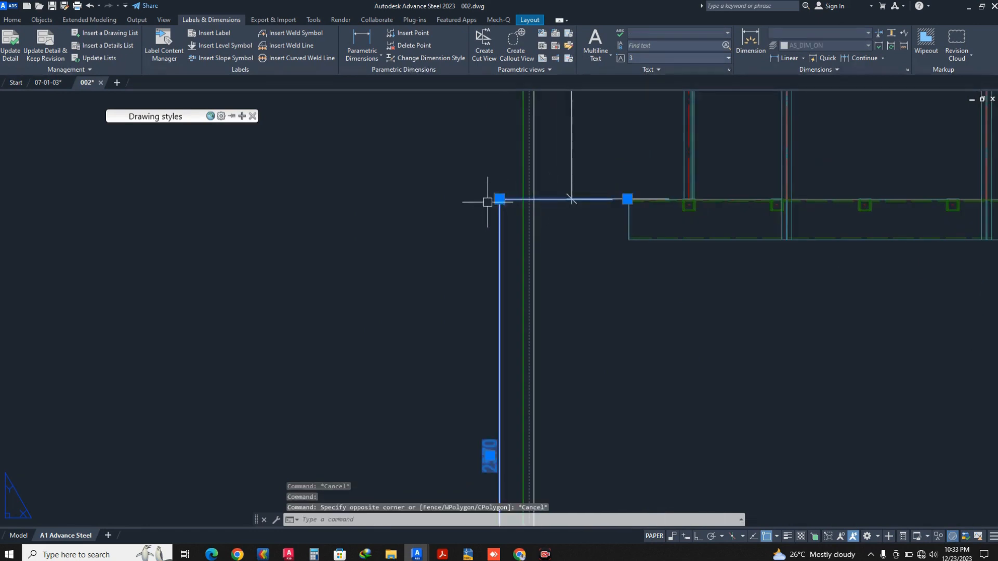
left_click(500, 199)
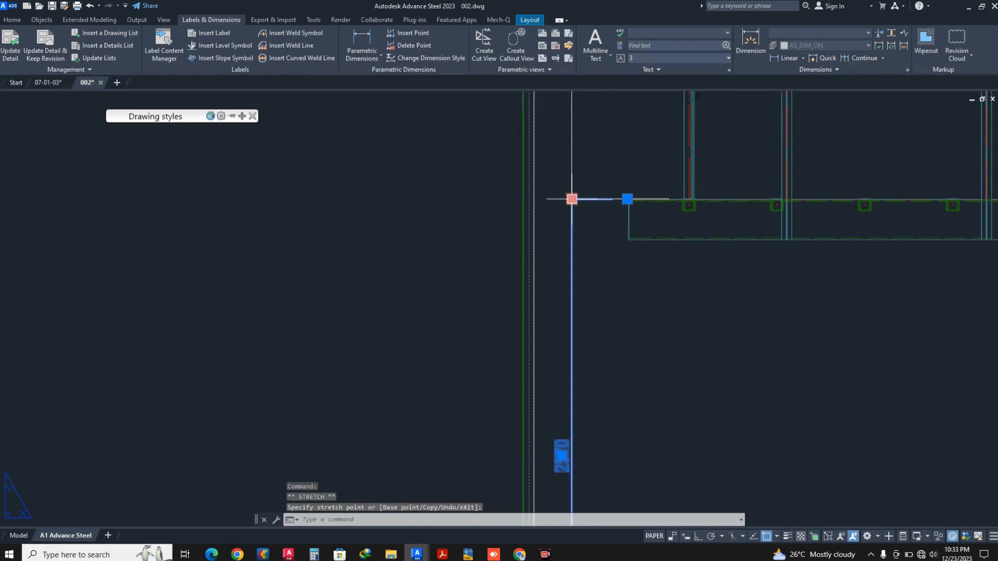
key("Escape")
scroll(572, 199, "down", 5)
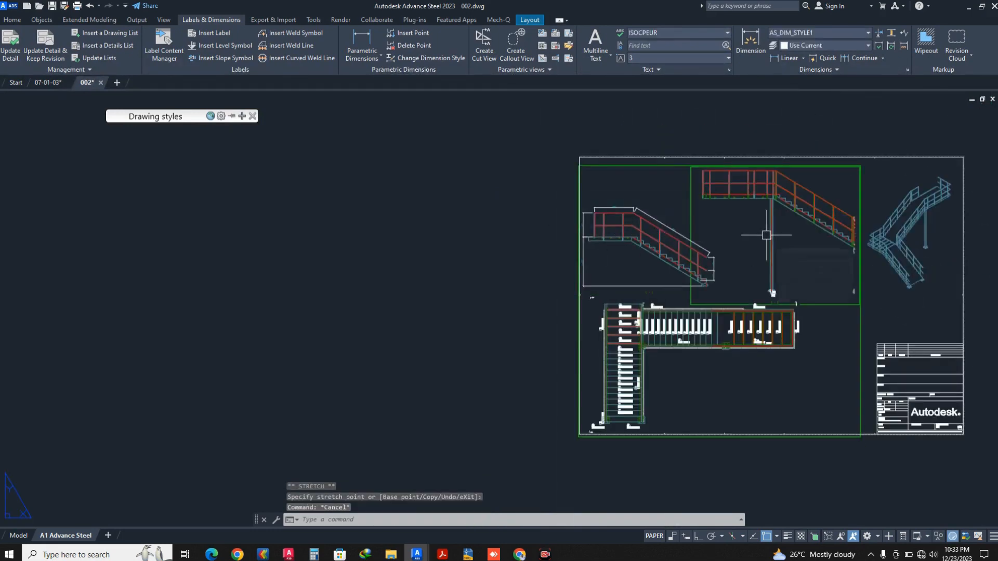
scroll(638, 228, "up", 4)
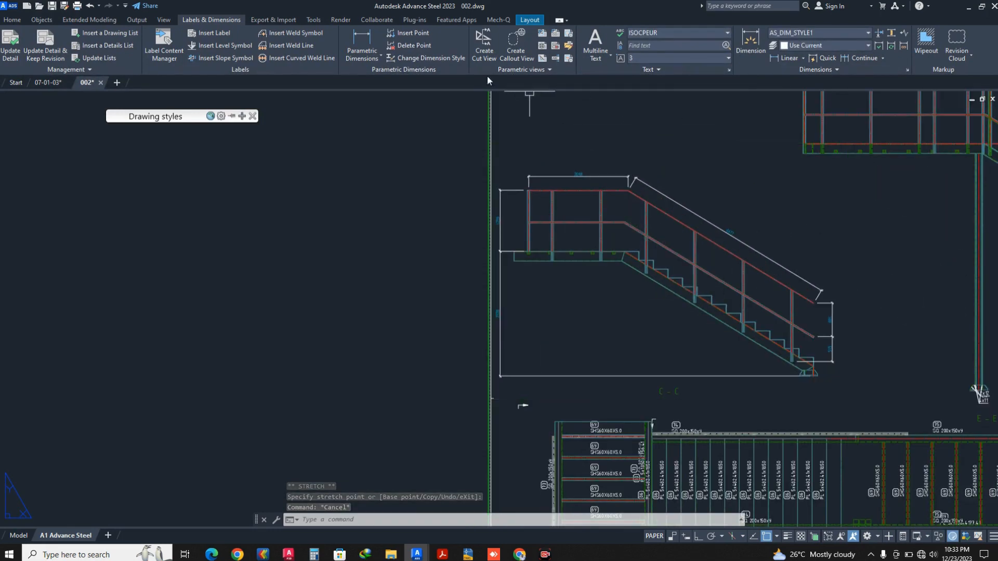
scroll(607, 297, "up", 3)
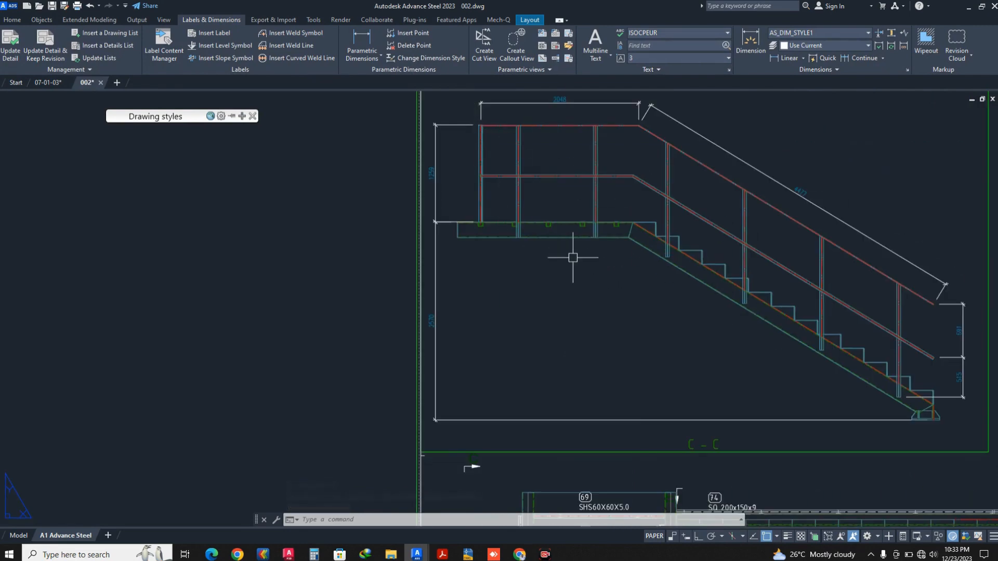
scroll(626, 268, "down", 3)
scroll(728, 220, "up", 2)
scroll(769, 169, "down", 4)
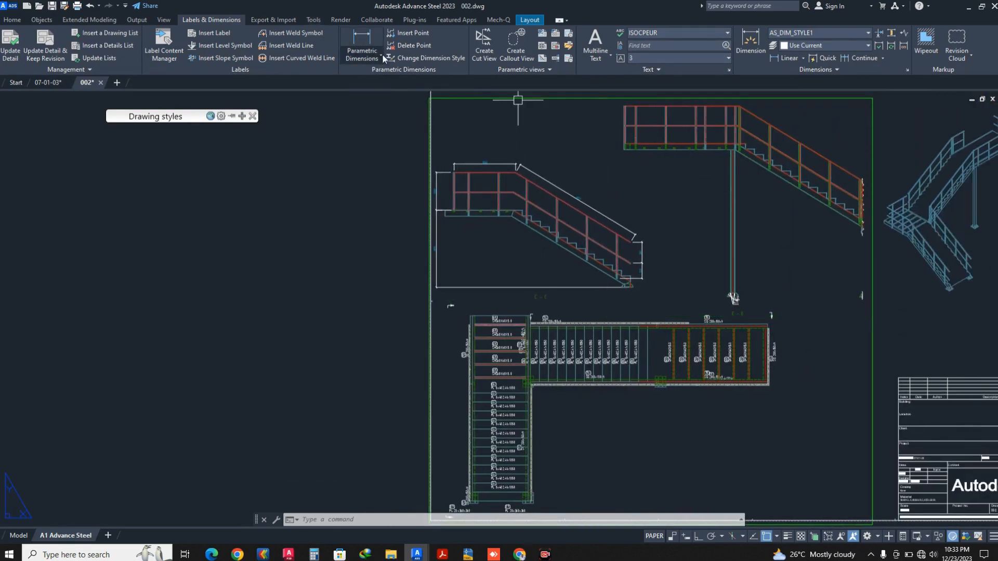
Dimension the landing's underside length in section view C-C, from the stringer bend to the landing's outer end, with the dimension line below the landing
left_click(364, 42)
scroll(509, 221, "up", 5)
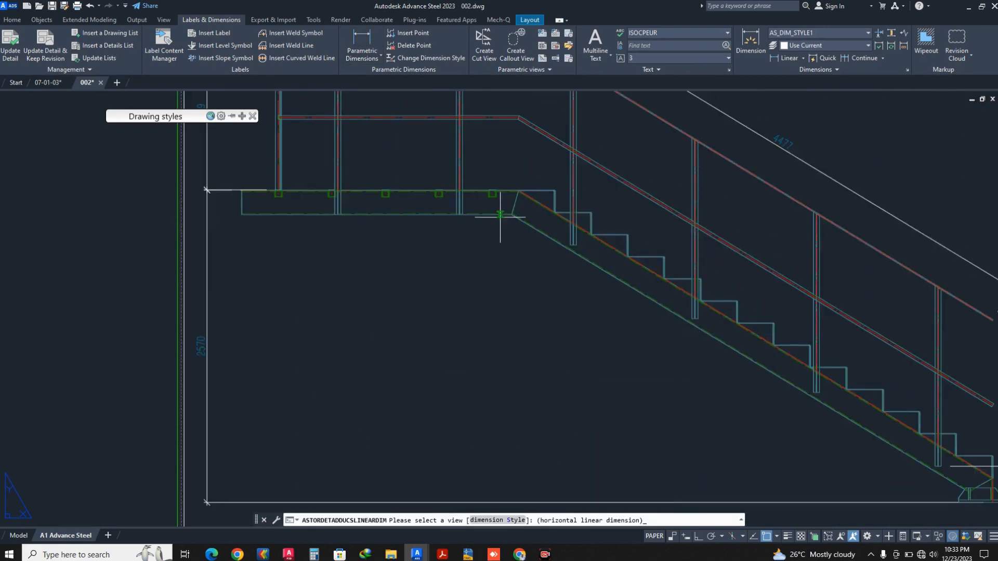
left_click(500, 217)
scroll(502, 217, "up", 3)
left_click(536, 204)
scroll(536, 205, "down", 5)
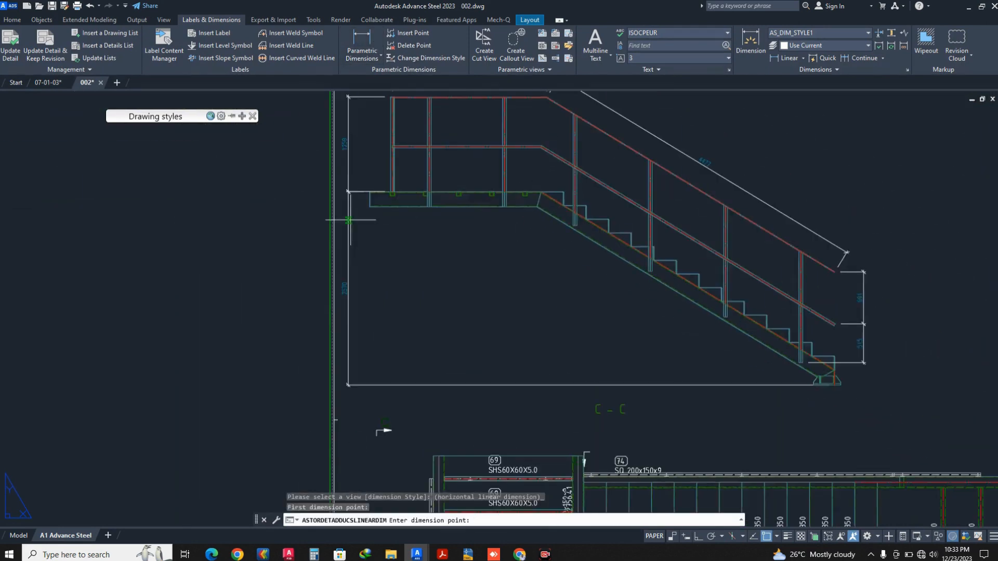
scroll(422, 195, "up", 4)
left_click(443, 190)
scroll(443, 198, "down", 3)
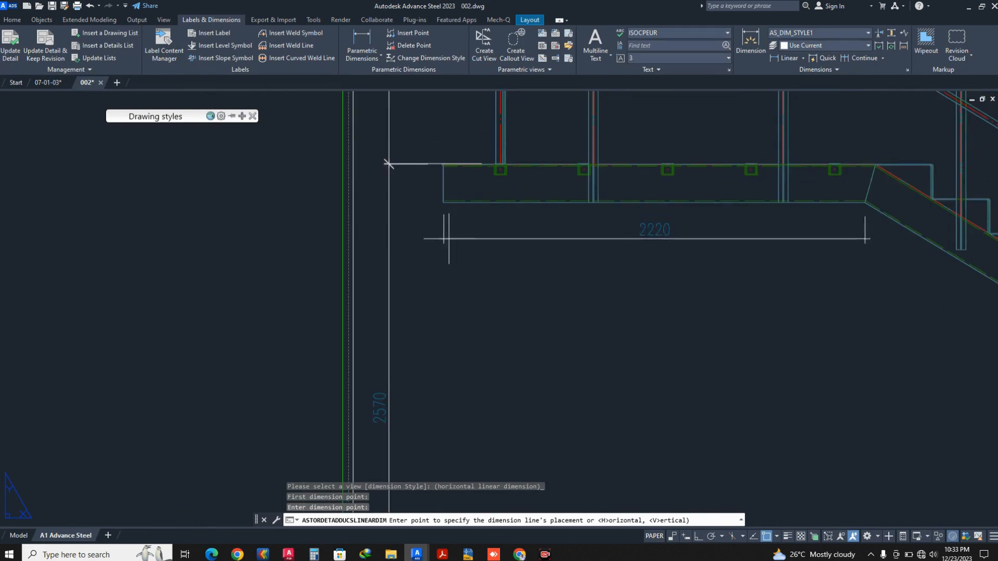
left_click(447, 252)
scroll(443, 234, "up", 3)
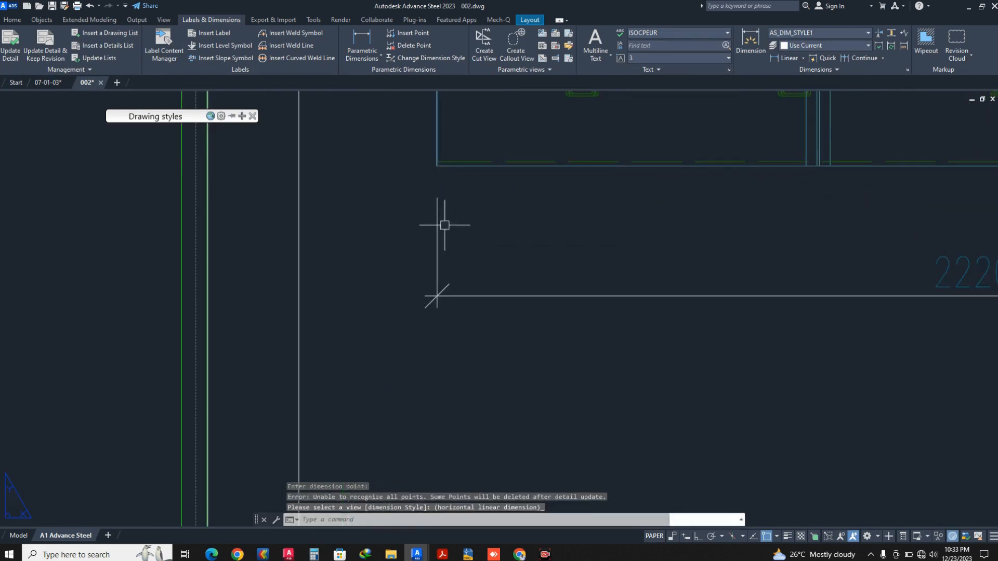
Start a horizontal chain dimension in section C-C from the landing's outer end to the first support tube, placing its line above the overall length dimension
left_click(434, 169)
left_click(437, 165)
scroll(437, 165, "down", 3)
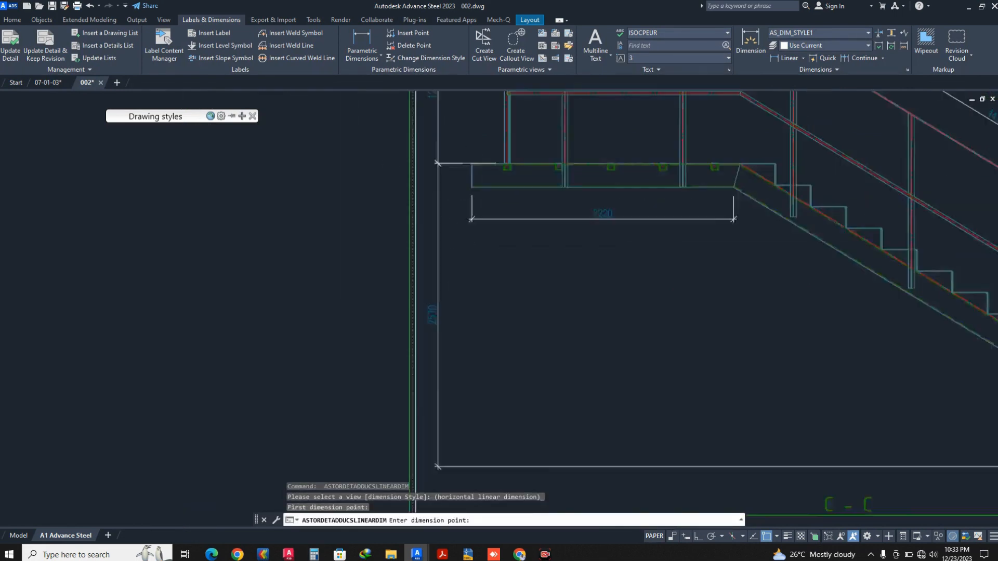
scroll(507, 178, "up", 3)
left_click(446, 181)
scroll(462, 245, "down", 2)
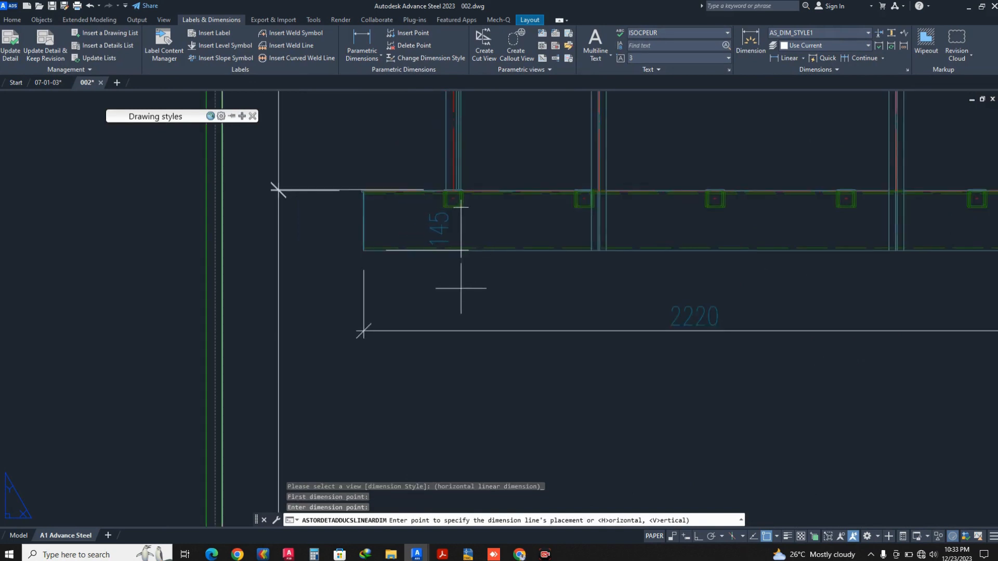
left_click(458, 292)
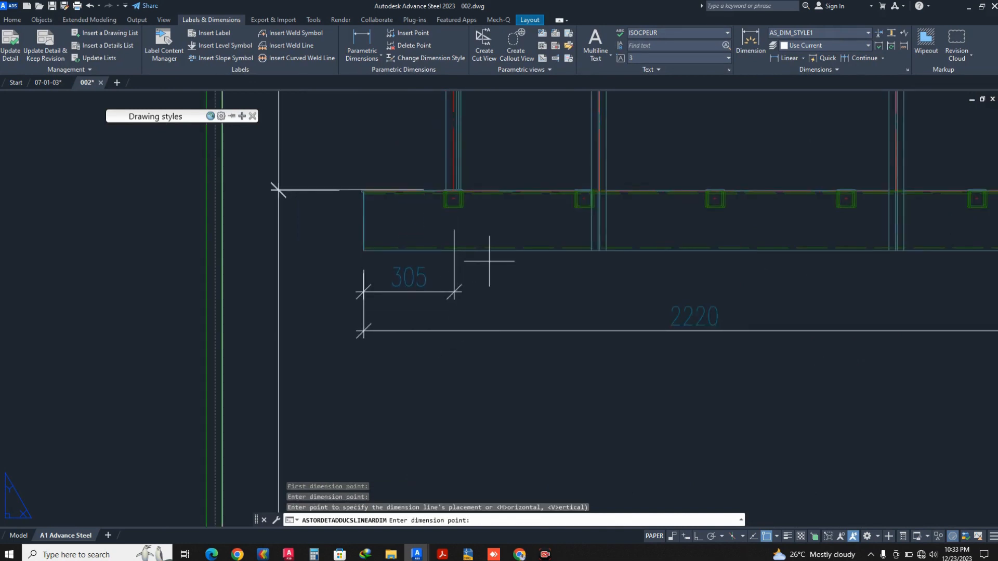
Continue the chain dimension through the landing's remaining four support tubes to the stringer bend and finish it
left_click(585, 207)
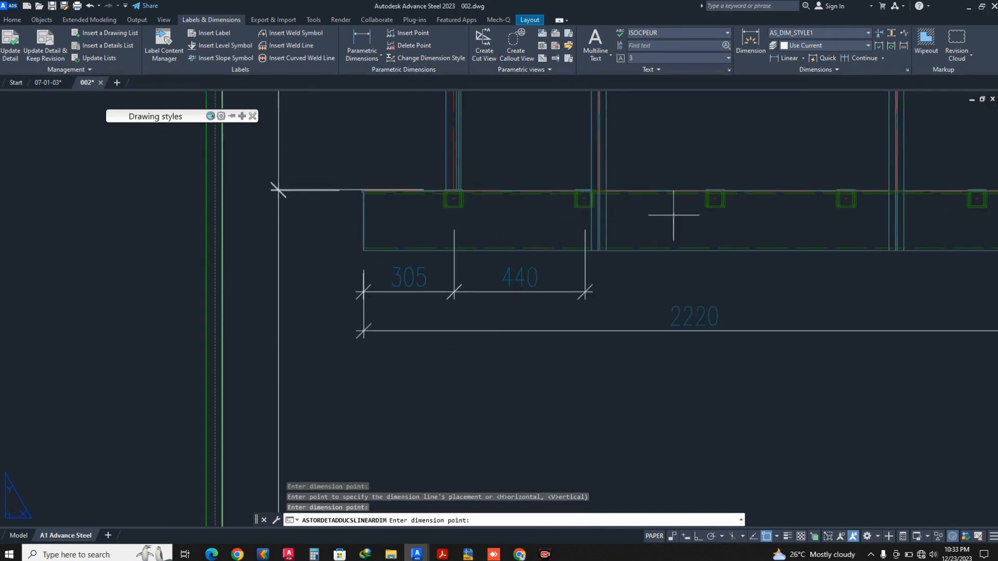
left_click(717, 207)
middle_click_drag(766, 227, 581, 239)
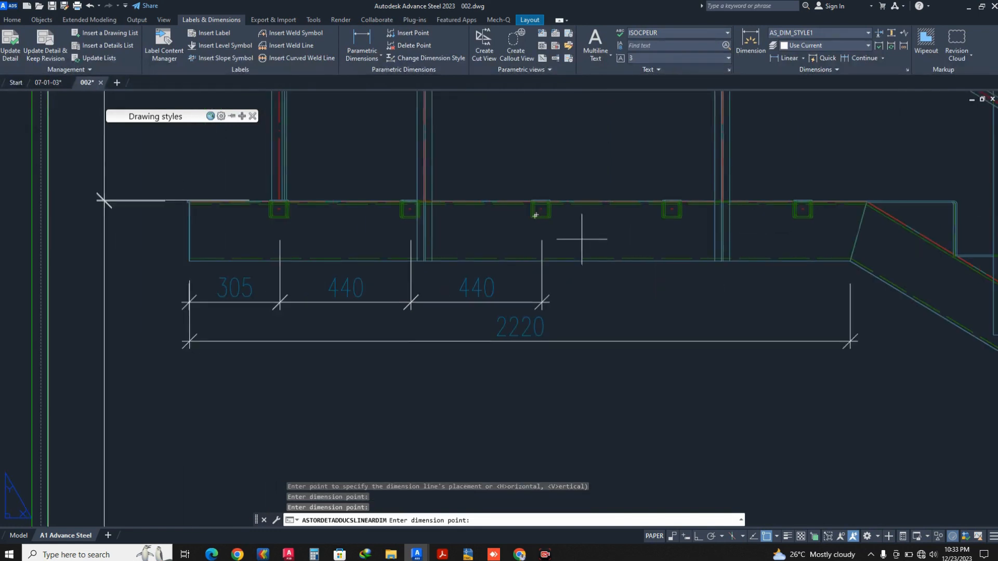
left_click(672, 217)
middle_click_drag(762, 244, 638, 235)
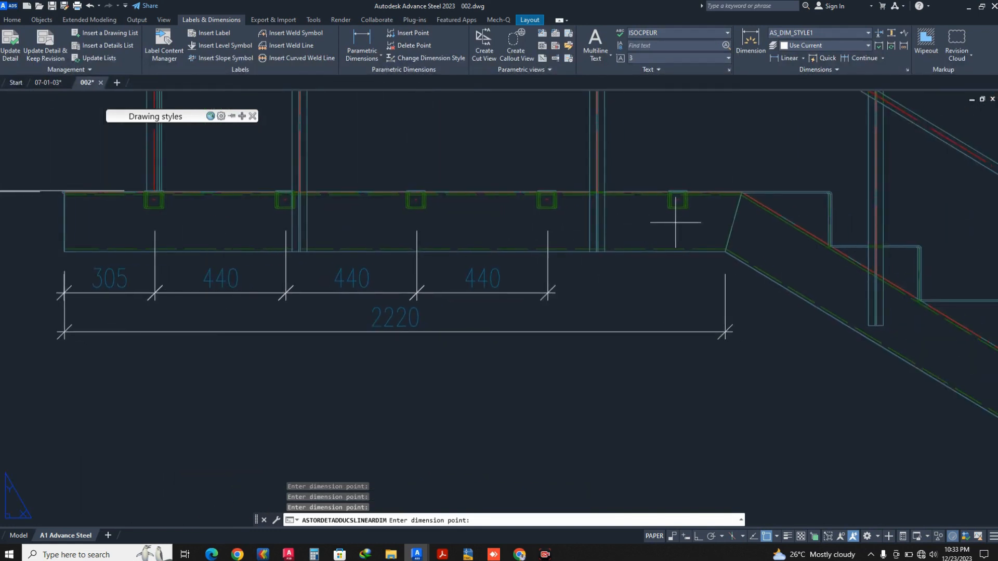
scroll(726, 260, "up", 2)
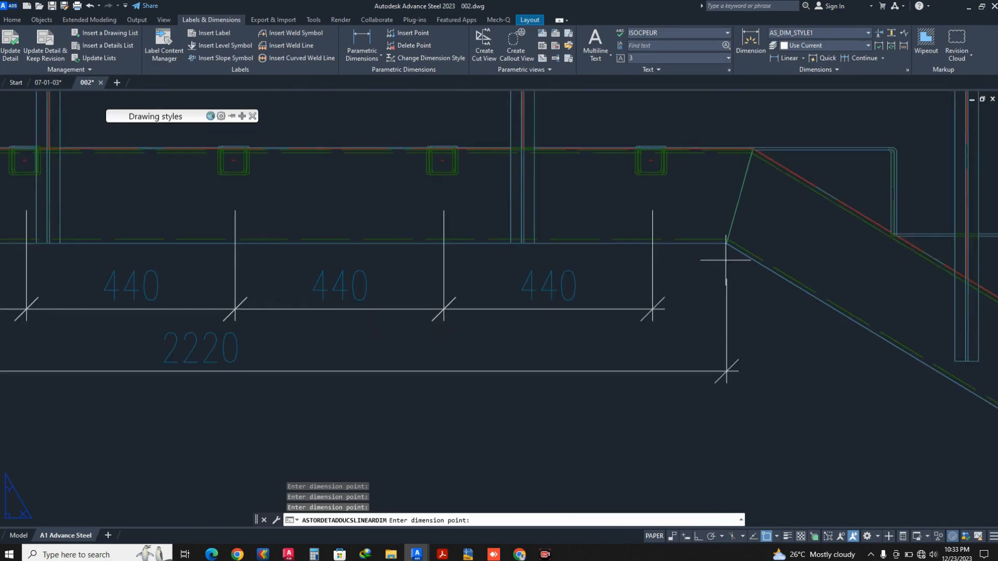
key("Return")
scroll(695, 220, "down", 3)
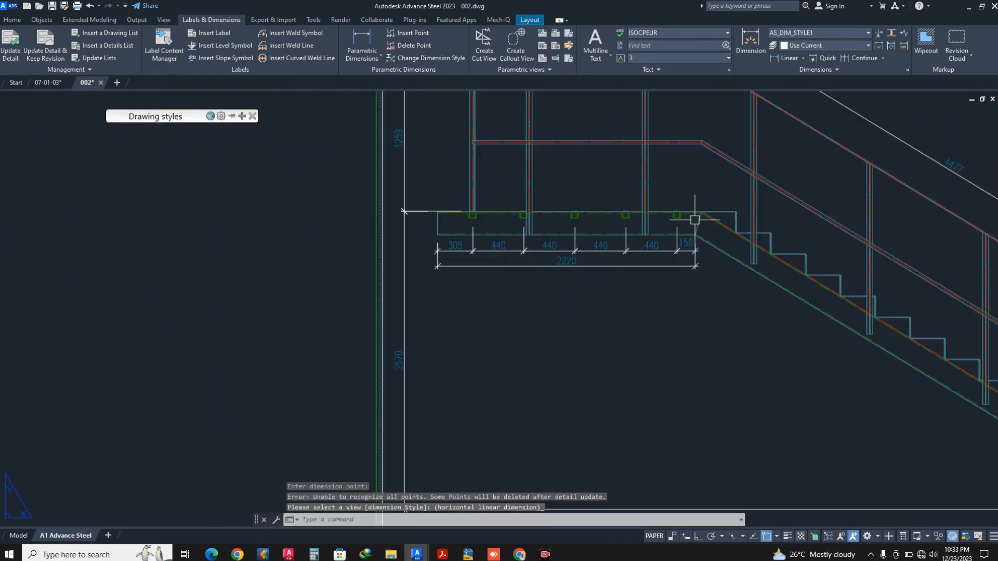
key("Escape")
Erase the overall length dimension below the landing in section view C-C
scroll(696, 220, "down", 3)
scroll(687, 239, "up", 4)
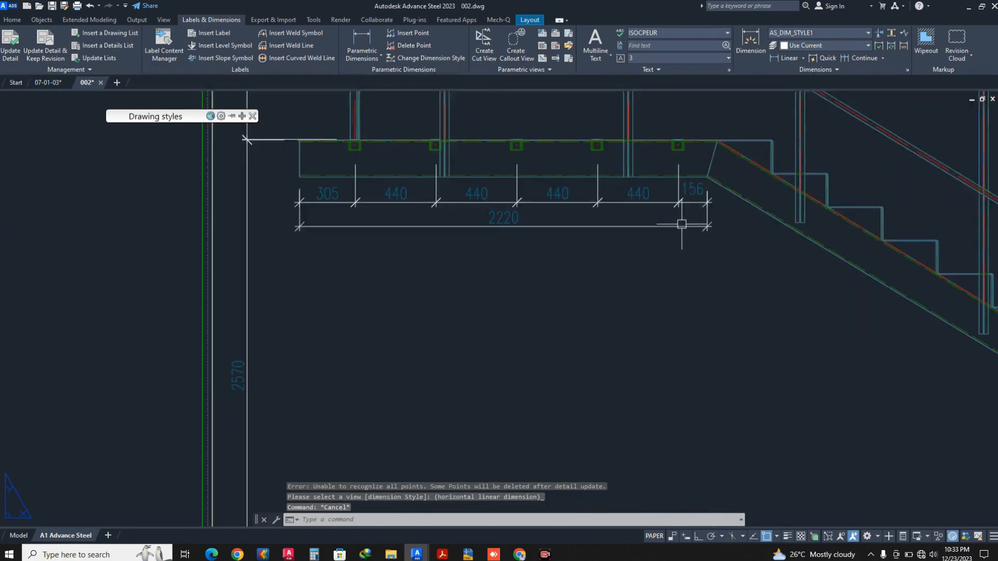
scroll(682, 225, "down", 3)
middle_click_drag(843, 252, 597, 200)
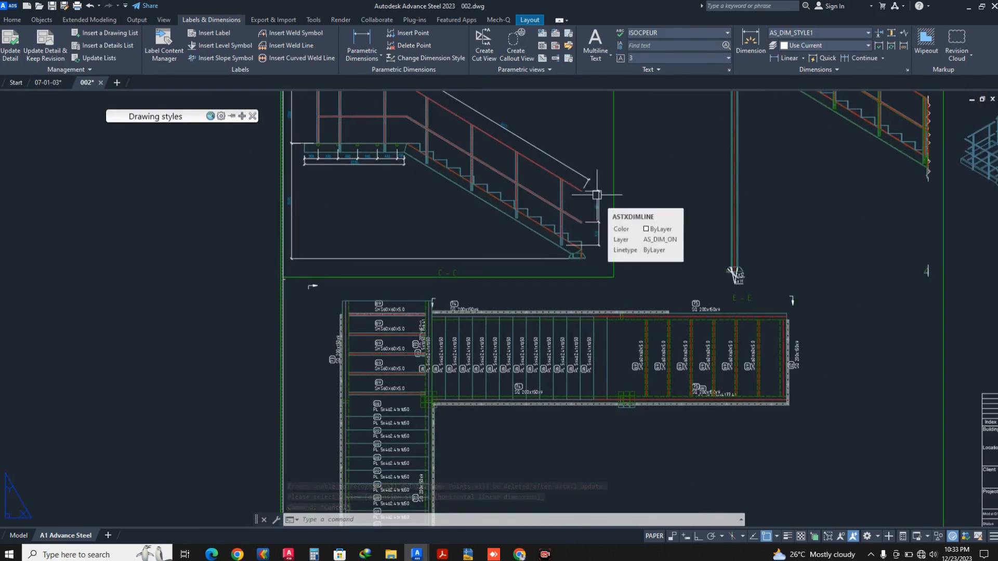
scroll(613, 177, "up", 5)
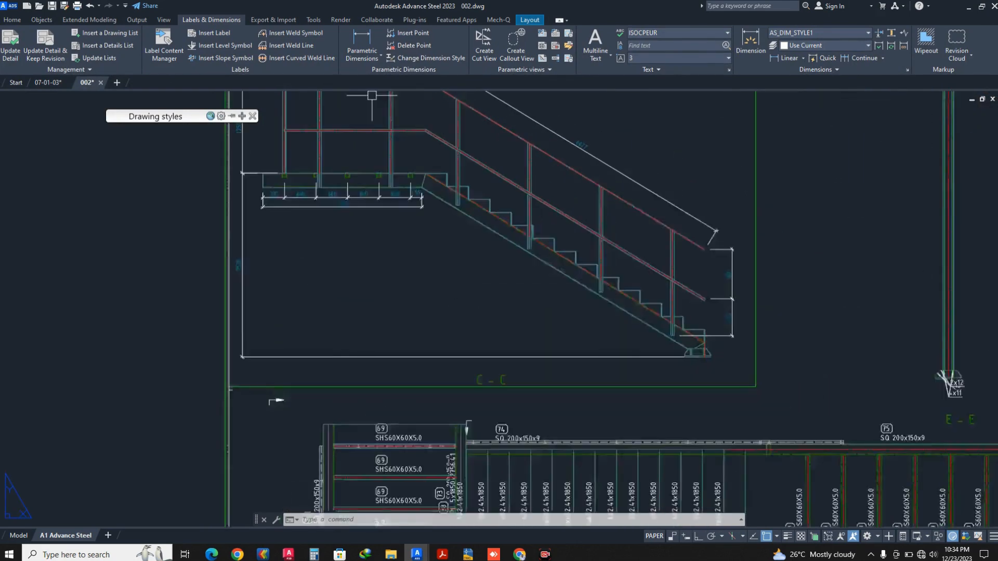
key("Escape")
key("Escape")
left_click(596, 188)
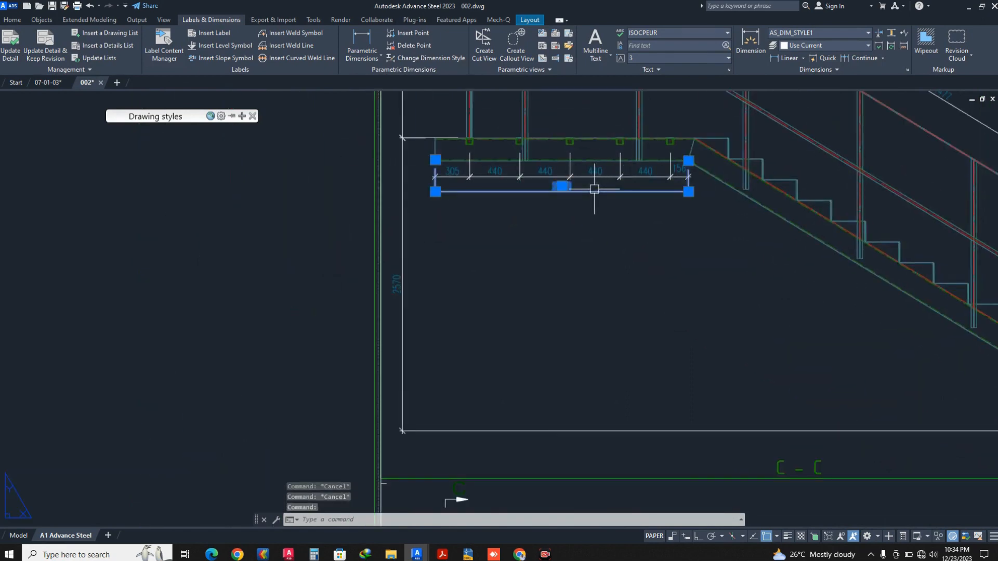
type("E")
key("Return")
Erase the chain dimension of the support tube spacing below the landing in section view C-C
scroll(709, 168, "down", 4)
middle_click_drag(750, 224, 657, 168)
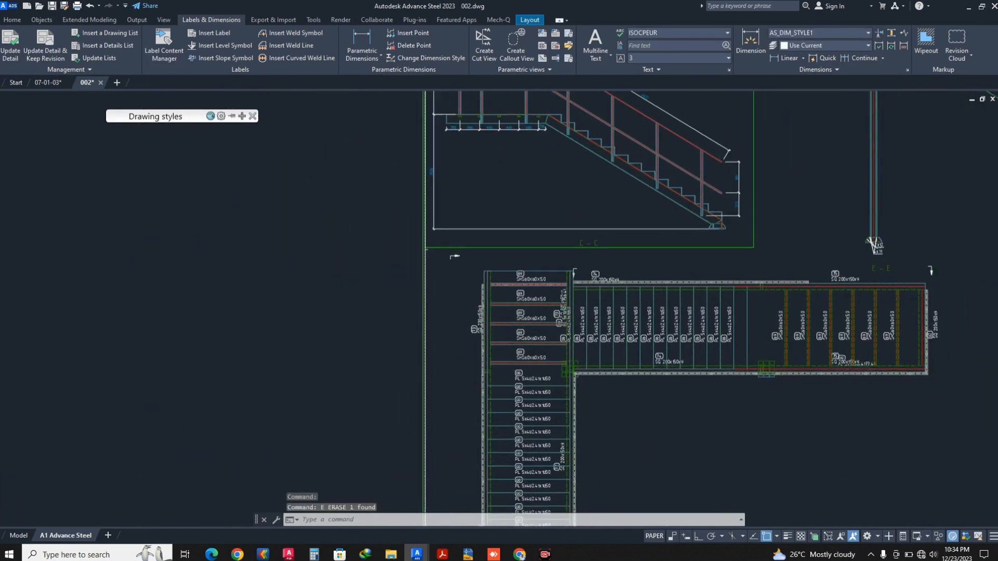
middle_click_drag(560, 165, 585, 189)
scroll(545, 159, "up", 3)
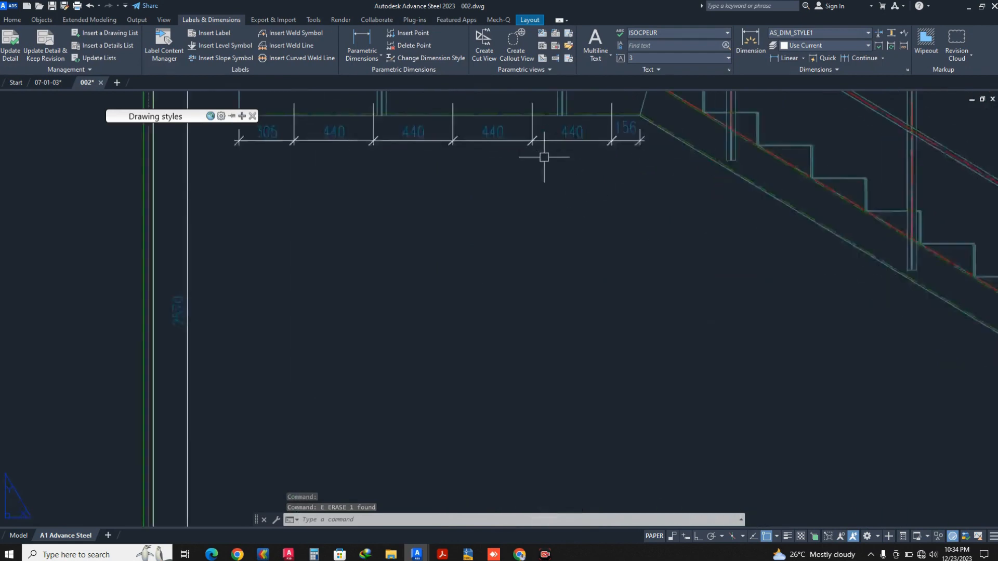
middle_click_drag(634, 161, 721, 277)
left_click(746, 276)
left_click(318, 218)
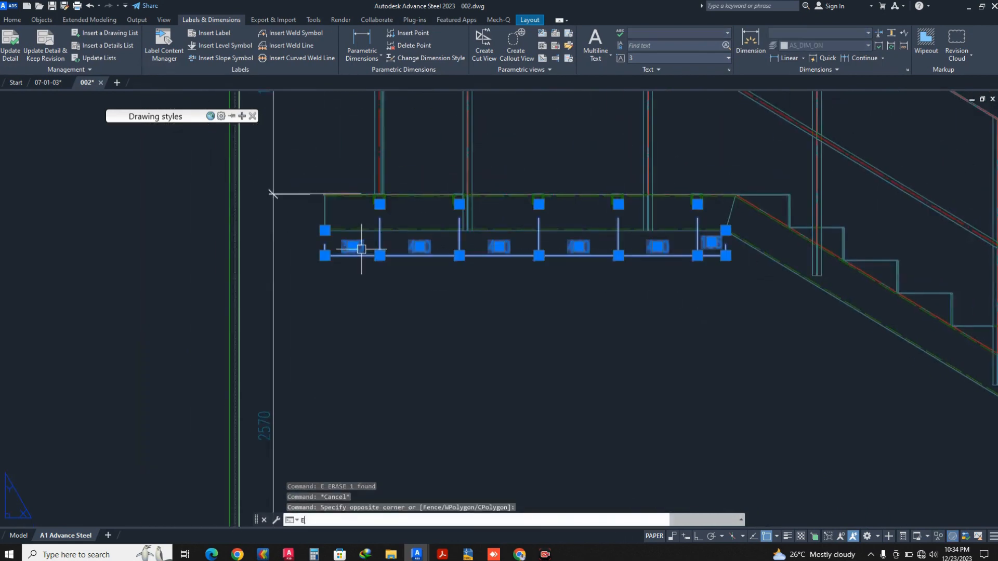
scroll(550, 206, "down", 2)
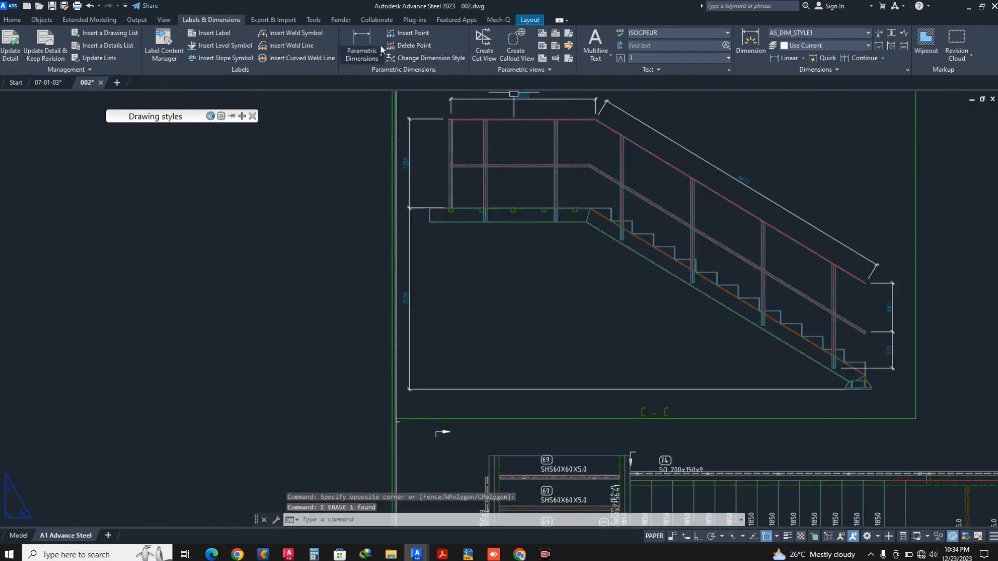